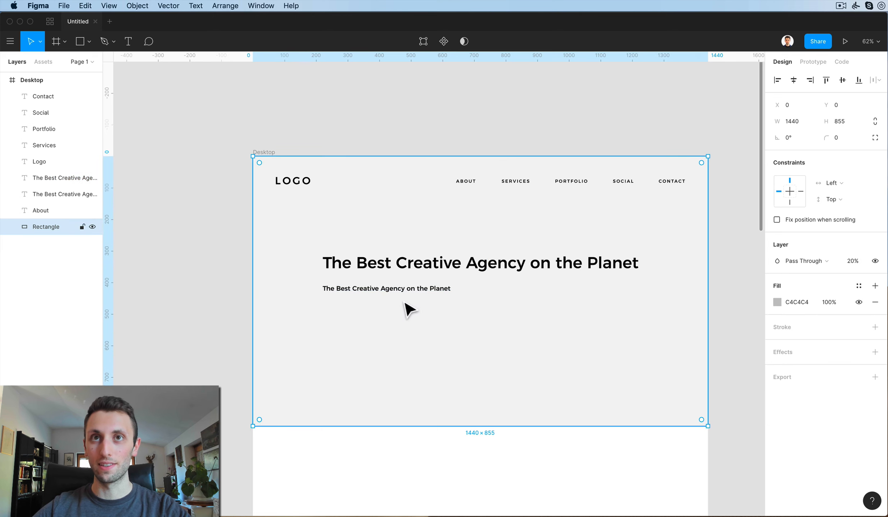
Replace the small tagline under the headline with "We are a professional design agency focused on solving real problems for real people"
double_click(412, 300)
key(Escape)
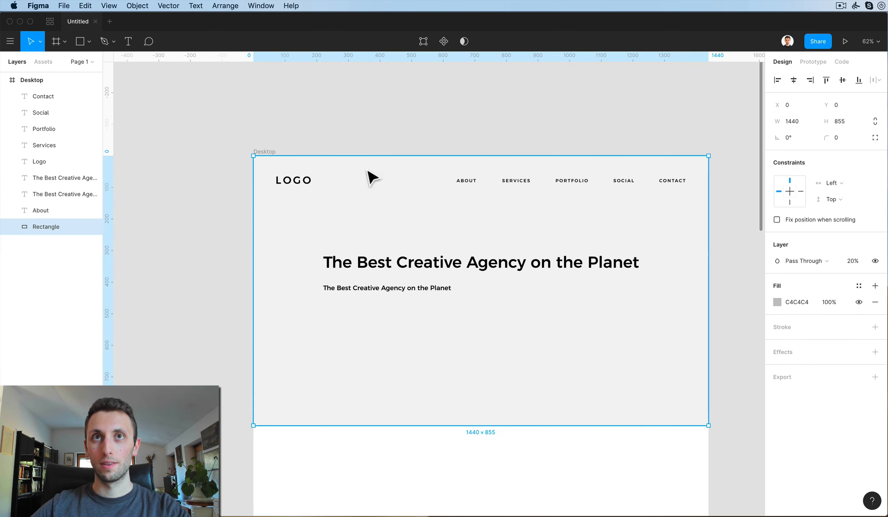
click(368, 301)
key(Return)
text(We)
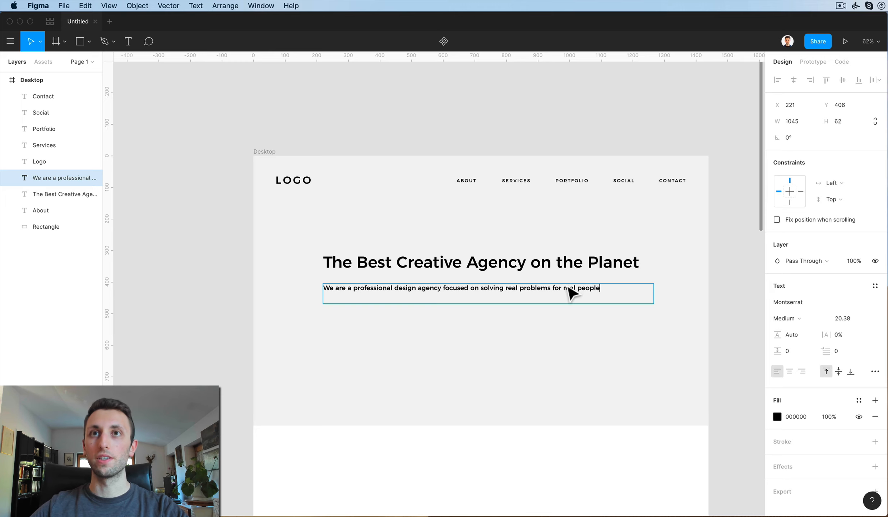
key(Escape)
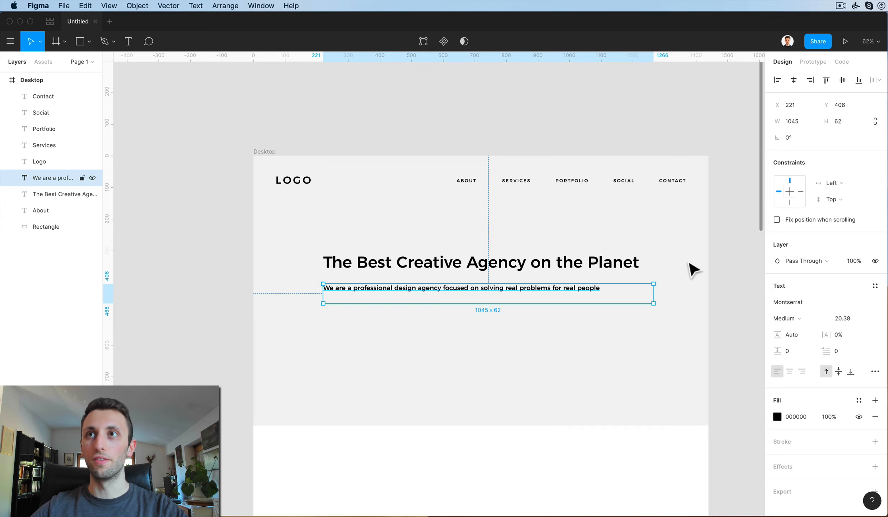
Center-align the text inside both the tagline and the headline boxes
click(789, 371)
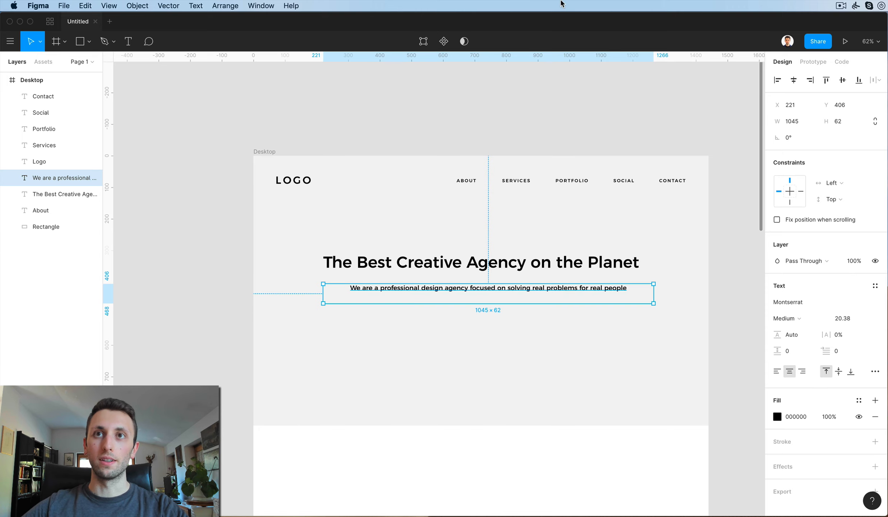
click(593, 264)
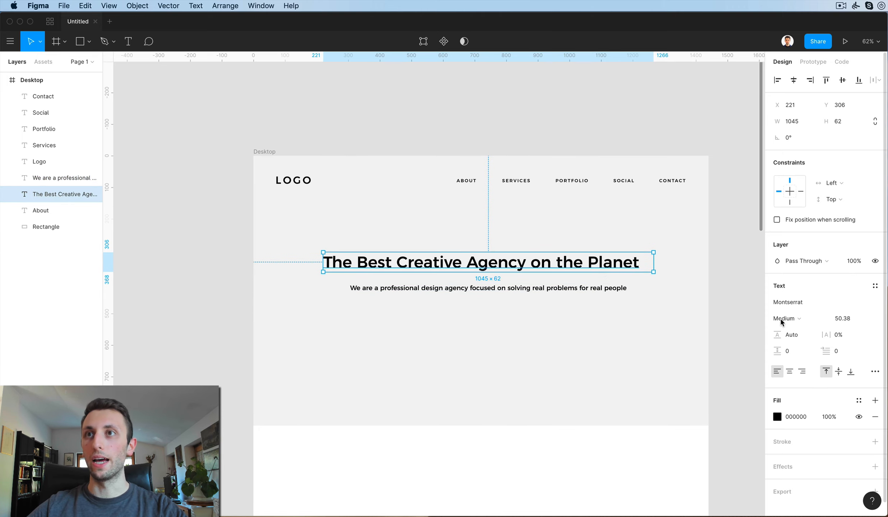
click(789, 371)
click(490, 112)
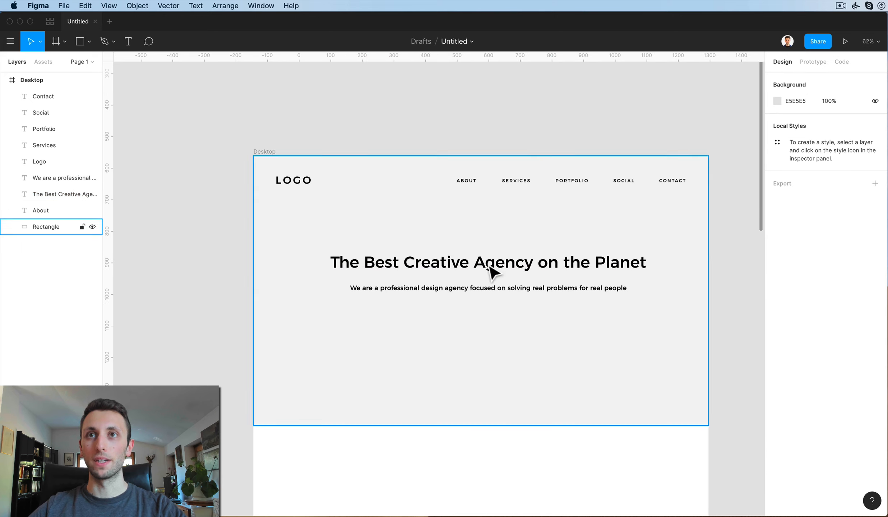
Set the tagline's font weight to Regular
click(483, 292)
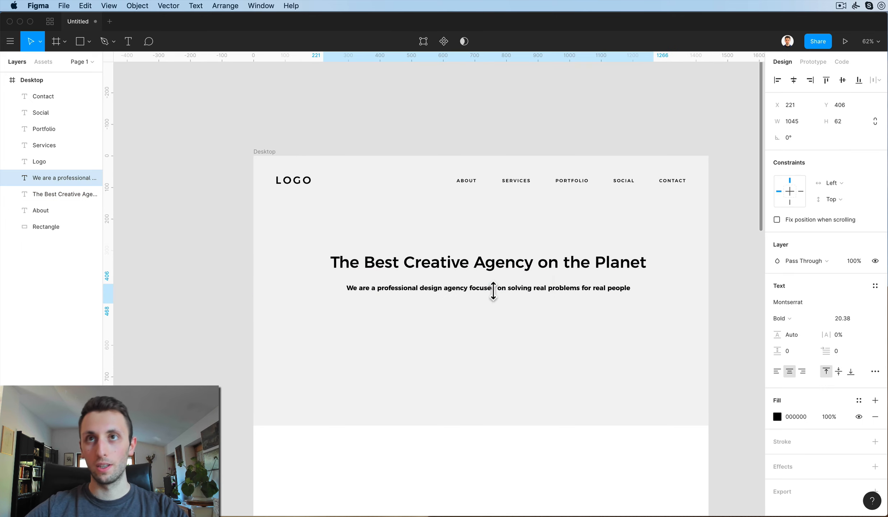
key(super+b)
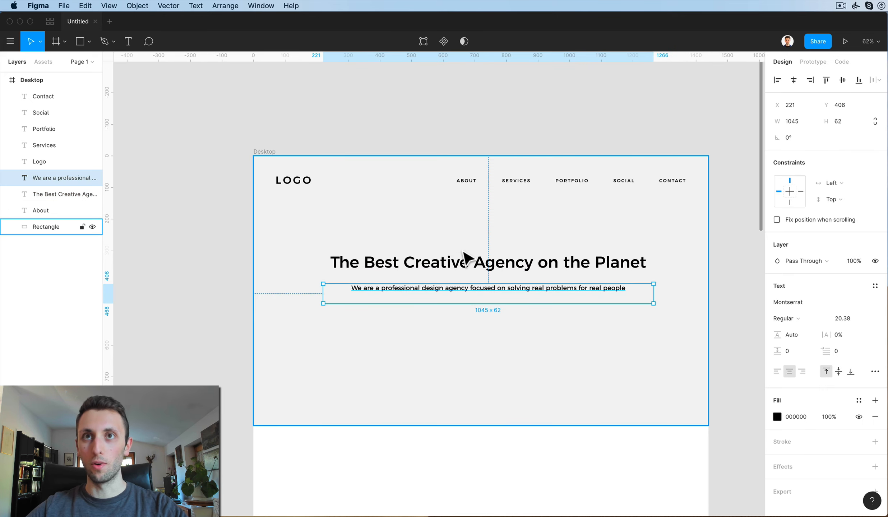
click(546, 455)
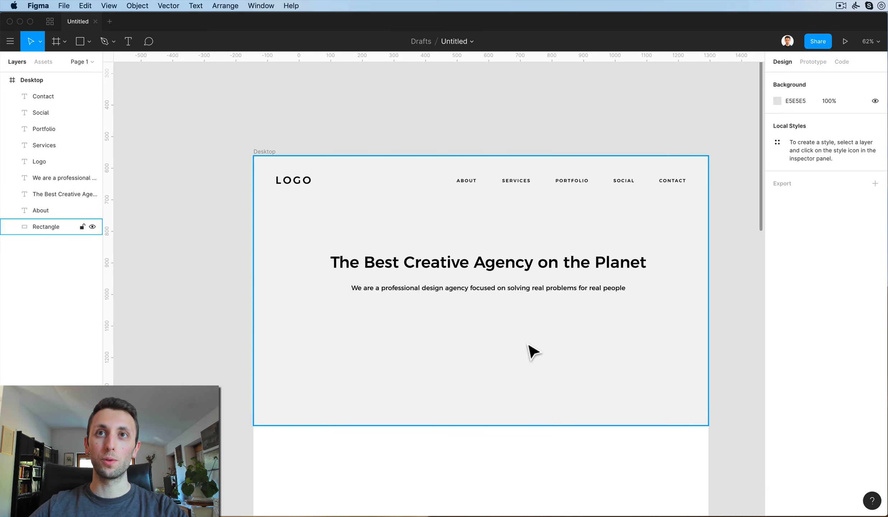
Group the headline and tagline temporarily, center them horizontally in the Desktop frame, and ungroup them again
click(519, 270)
shift+click(526, 289)
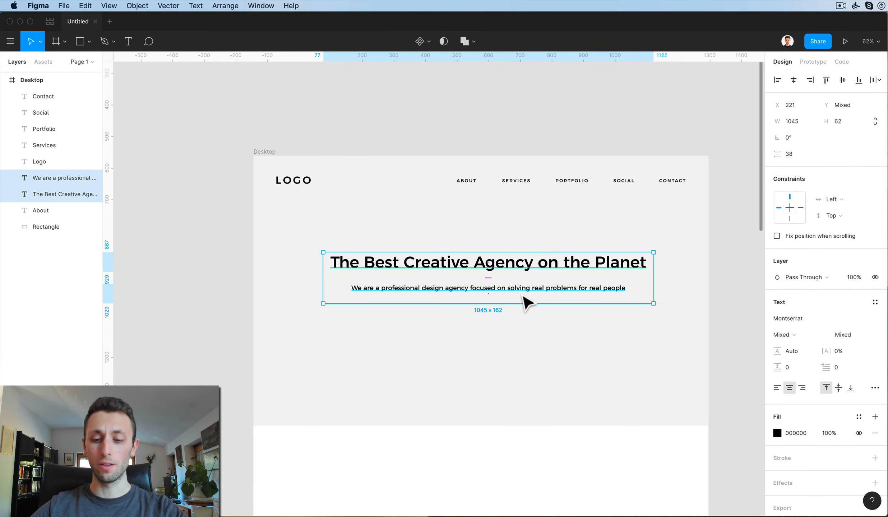
key(super+g)
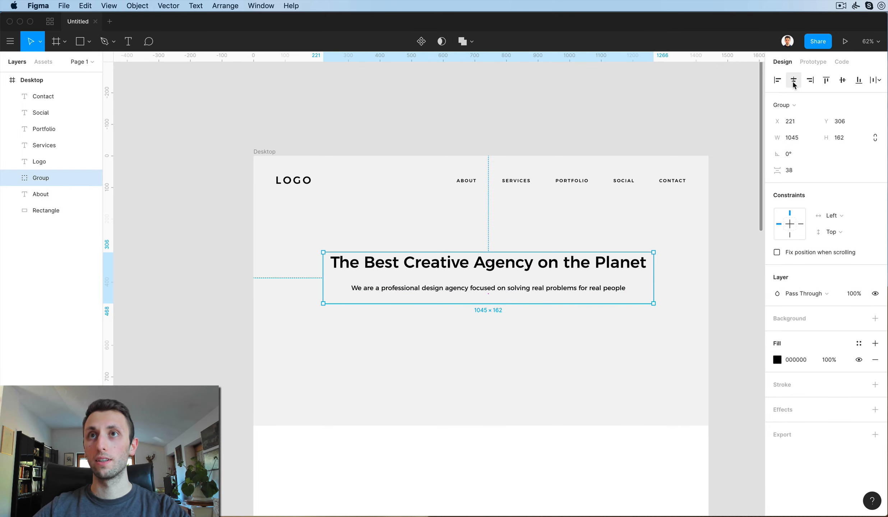
click(793, 82)
key(super+shift+g)
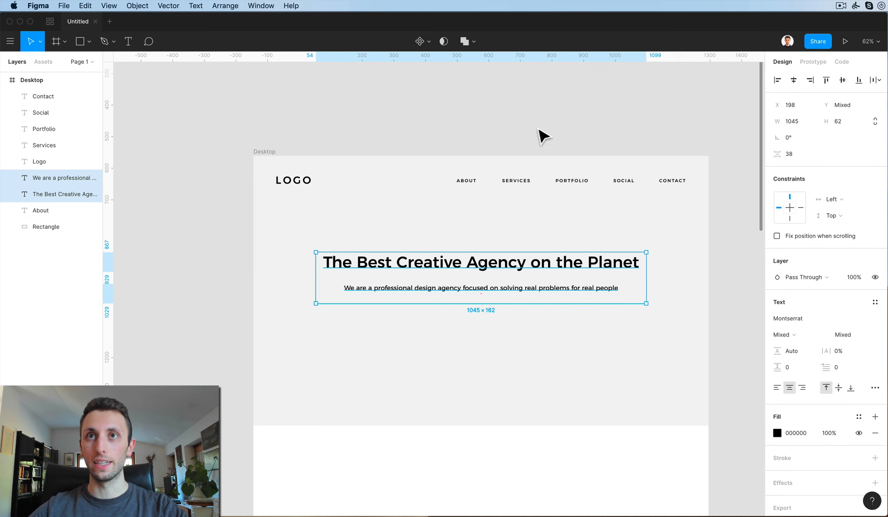
click(539, 136)
Duplicate the tagline below itself, change the copy's text to "Call Us", and shrink its box to fit the text
drag(509, 287, 508, 327)
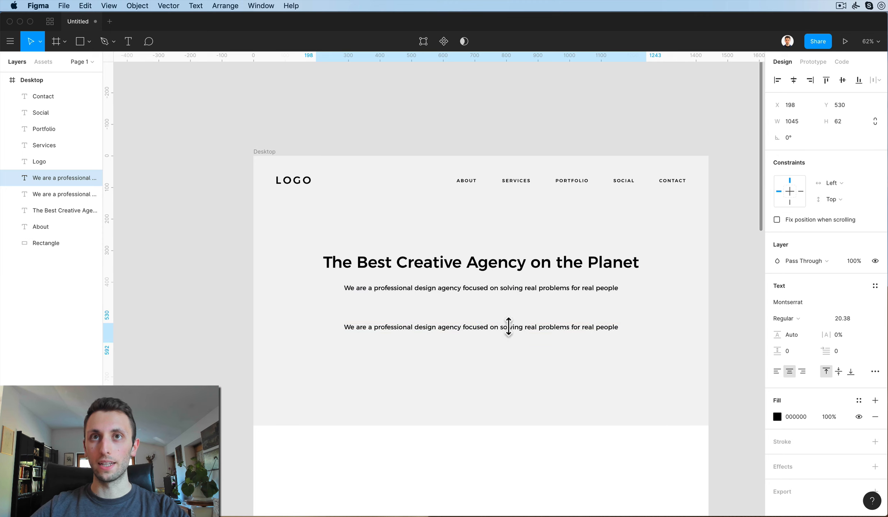
scroll(468, 303, up, 3)
key(Return)
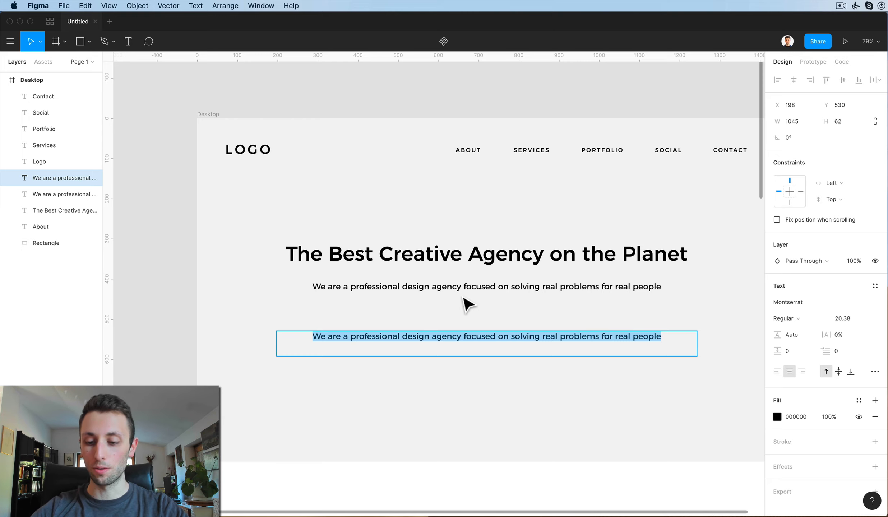
text(Call Us)
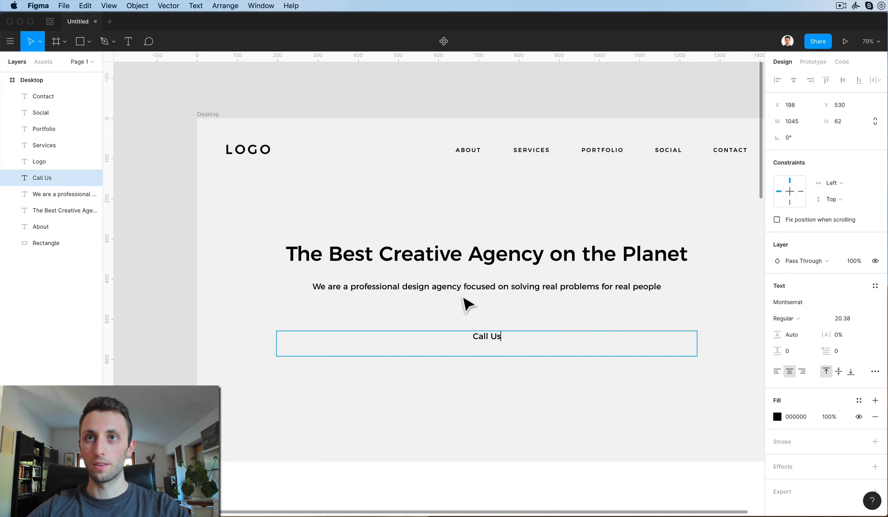
key(Escape)
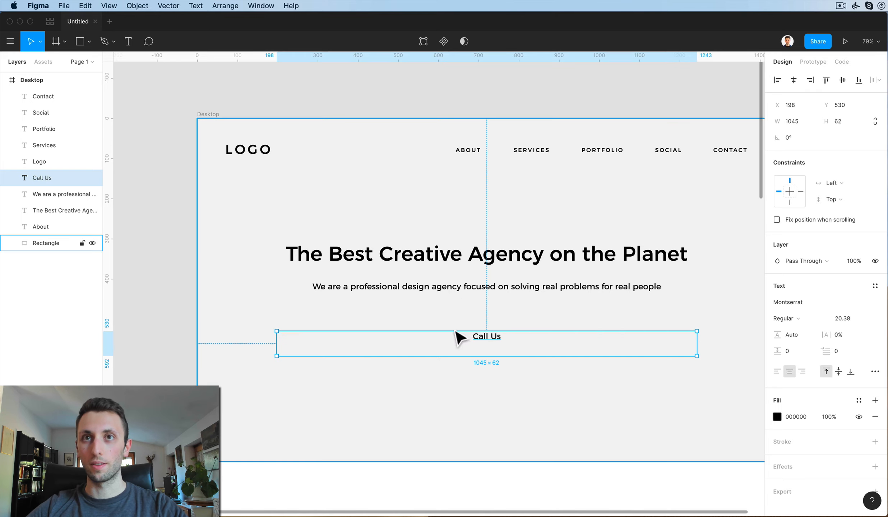
double_click(284, 339)
Draw a button rectangle about 143 × 67 around the "Call Us" text and send it behind the text
key(r)
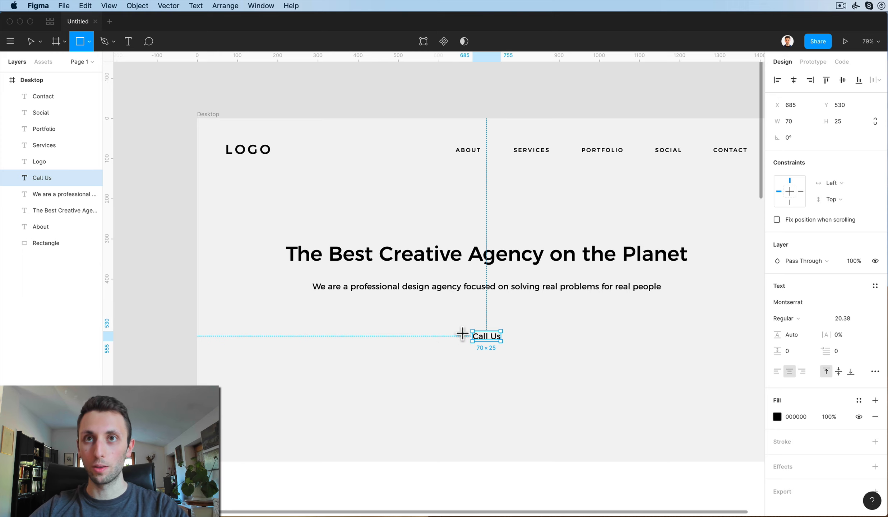
drag(459, 323, 517, 350)
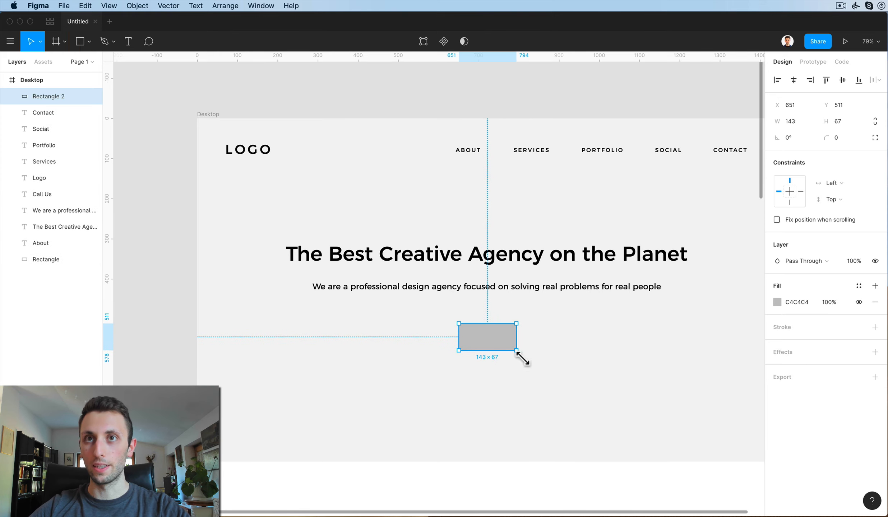
key(super+bracketleft)
key(super+bracketleft)
key(super+bracketleft)
key(super+bracketleft)
key(super+bracketleft)
key(super+bracketleft)
key(super+bracketleft)
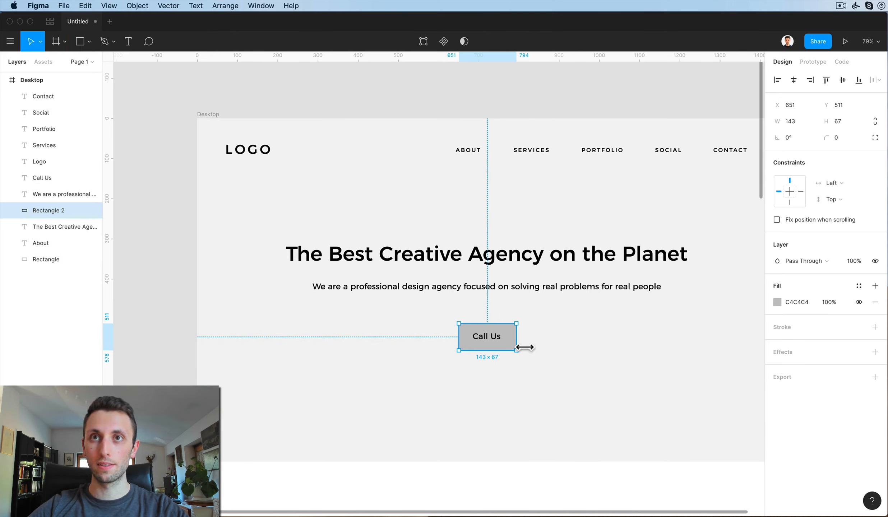
Sample the headline's black (000000) for the button rectangle and the page's white (FFFFFF) for the "Call Us" text
key(i)
click(526, 270)
click(488, 339)
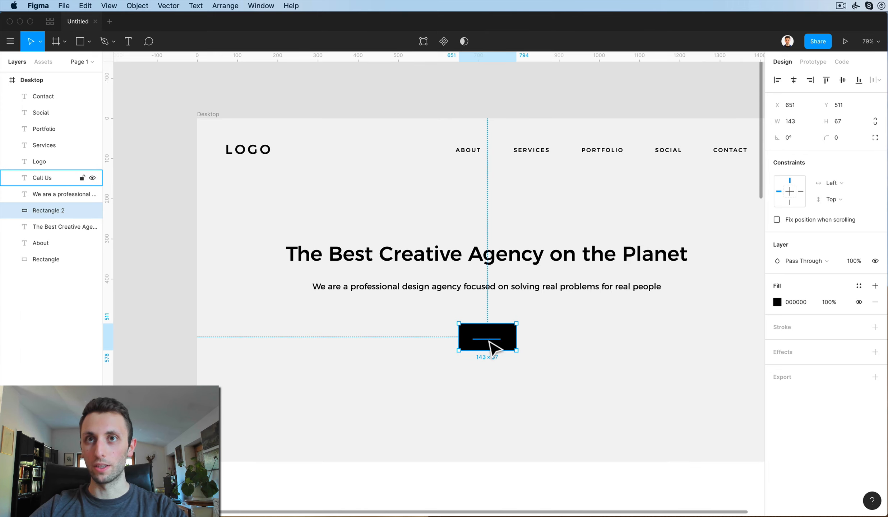
key(i)
click(523, 488)
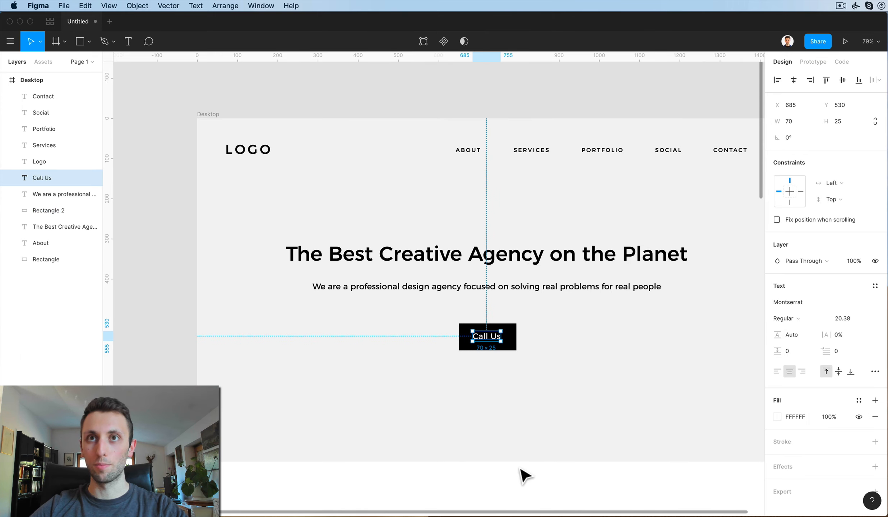
Group the "Call Us" text with its rectangle and nudge the text to X 688 so it sits centered in the button
click(505, 346)
shift+click(495, 339)
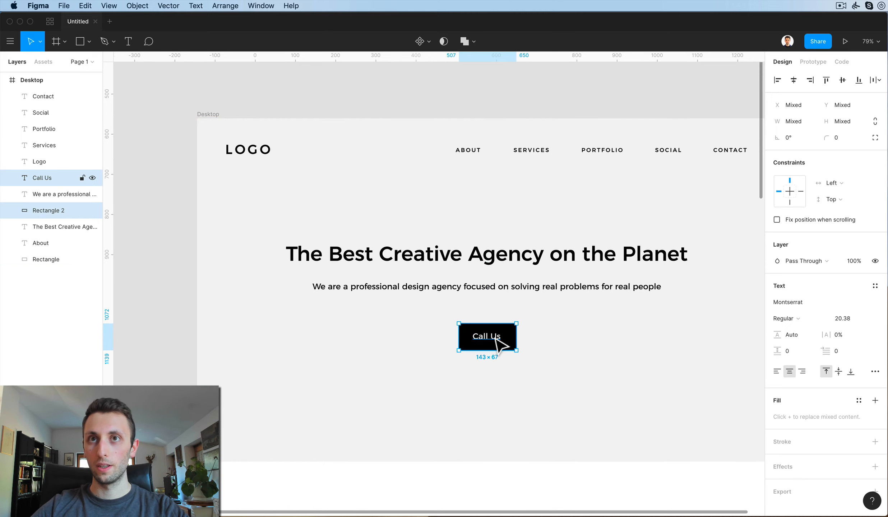
key(super+g)
double_click(498, 344)
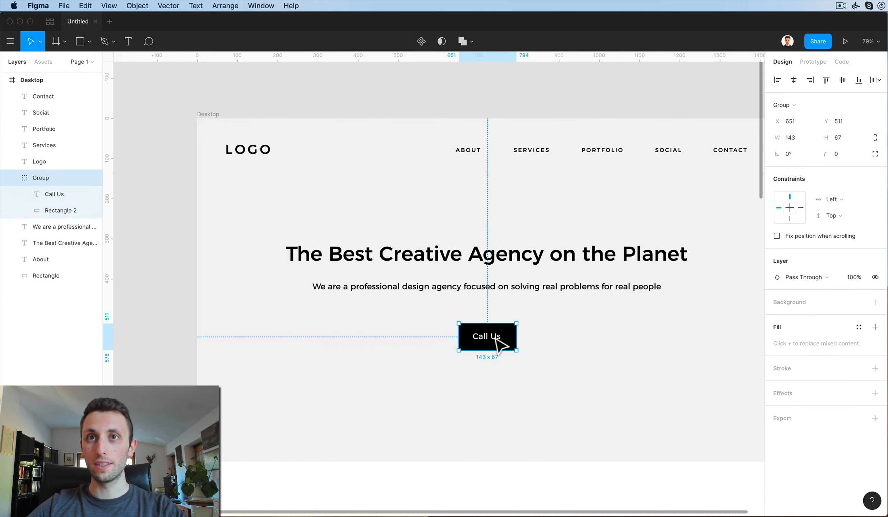
drag(496, 341, 498, 341)
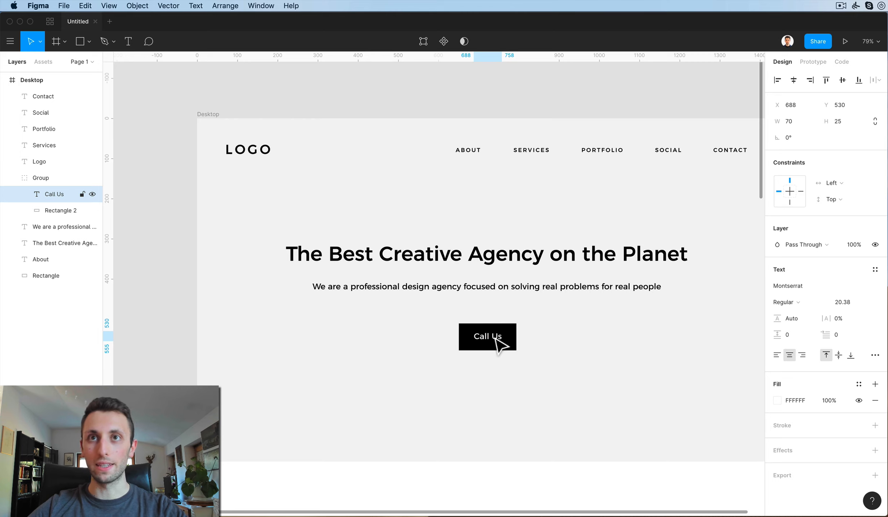
key(Left)
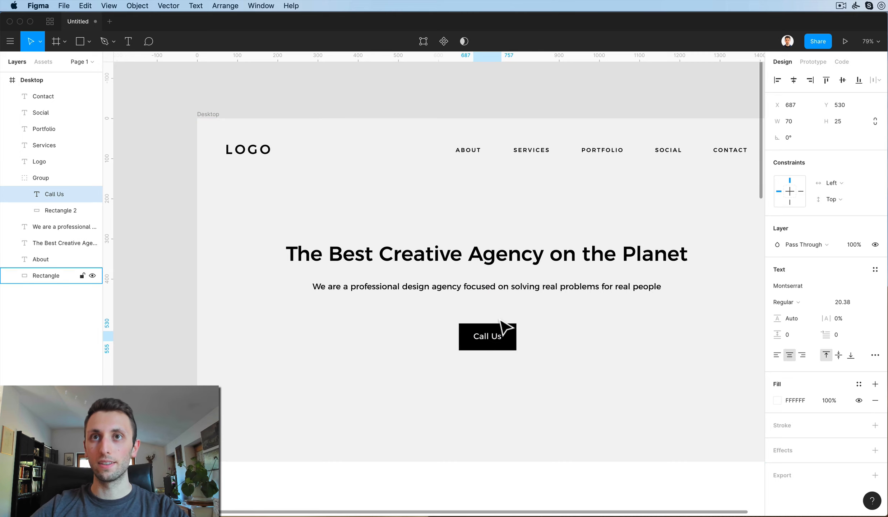
scroll(503, 325, up, 3)
scroll(504, 327, down, 4)
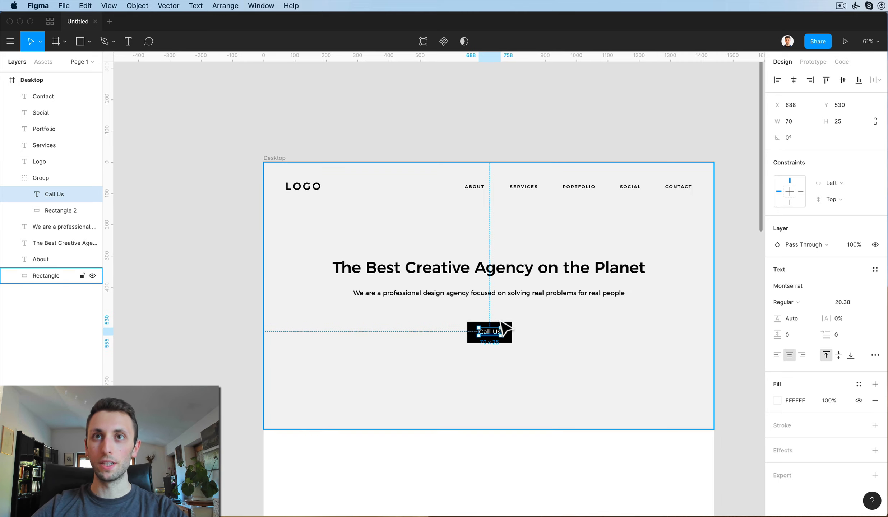
Reduce the button rectangle's height to about 61 and set its corner radius to 6
scroll(517, 334, up, 4)
click(508, 333)
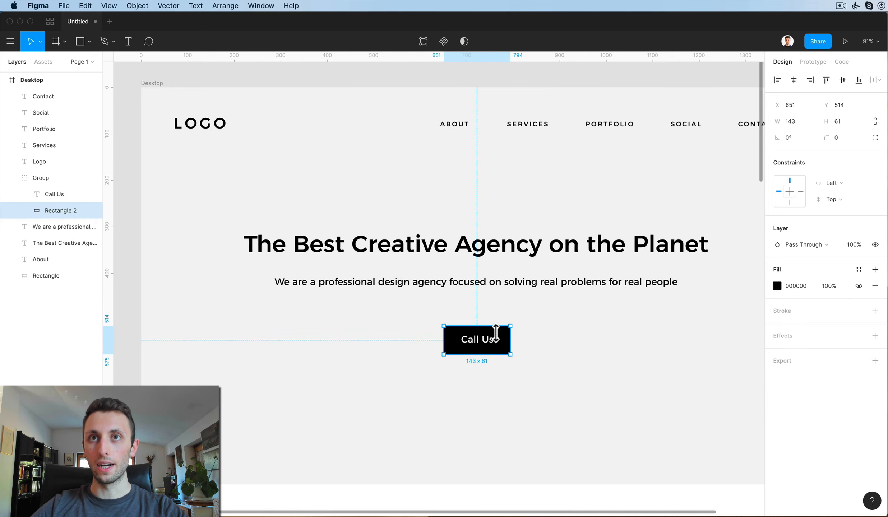
scroll(508, 462, down, 5)
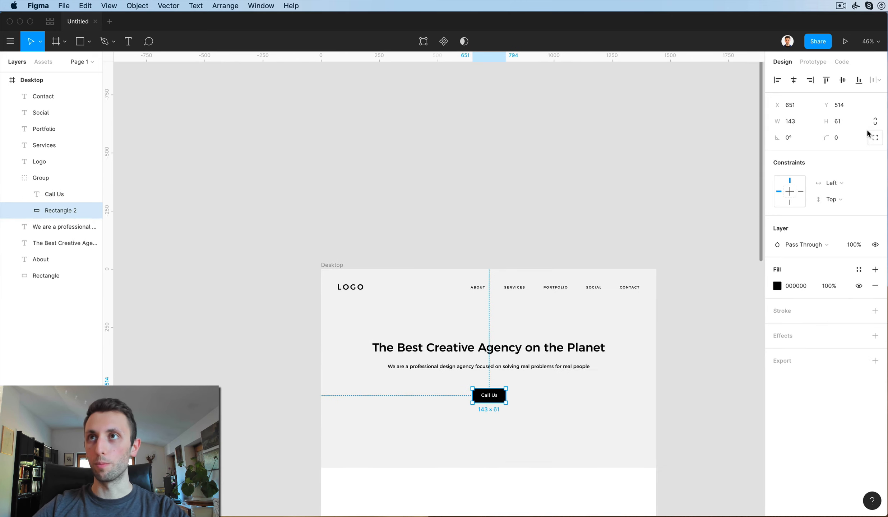
click(841, 139)
text(2)
key(Return)
key(Return)
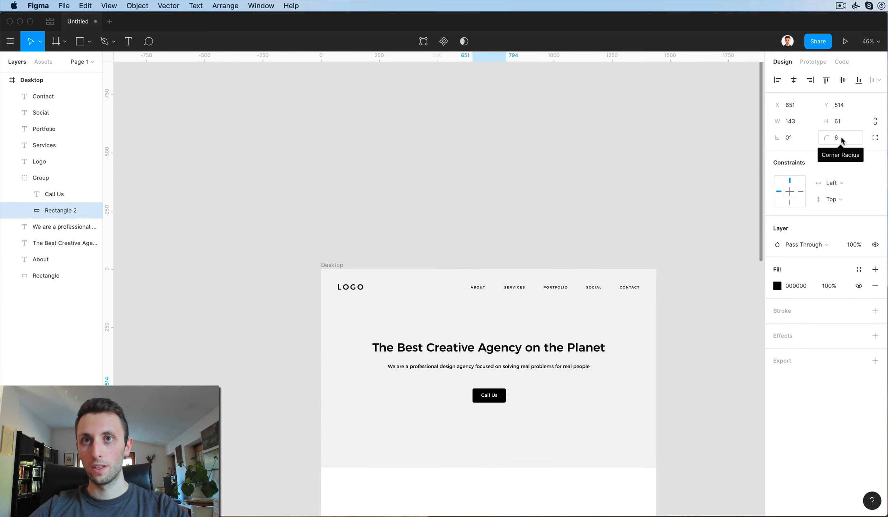
click(637, 226)
Move the Call Us button group up toward the tagline, to Y 494
scroll(631, 226, down, 3)
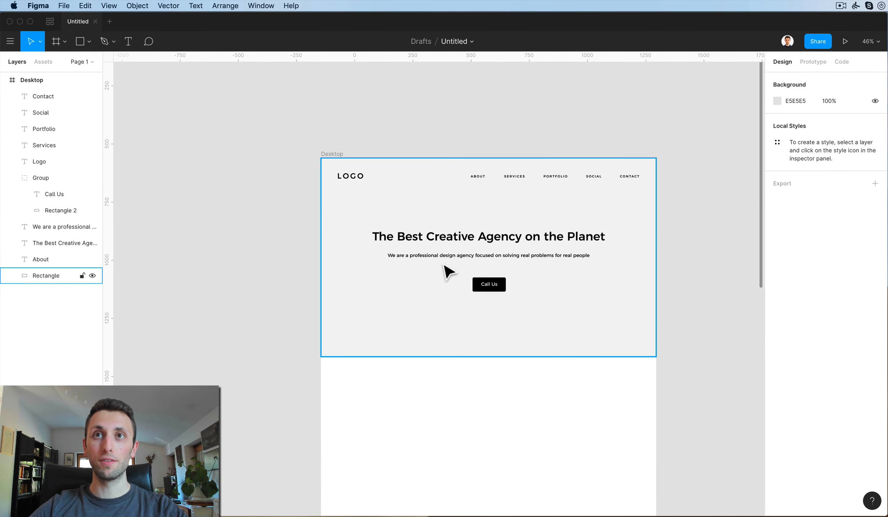
scroll(445, 268, up, 3)
drag(512, 284, 518, 293)
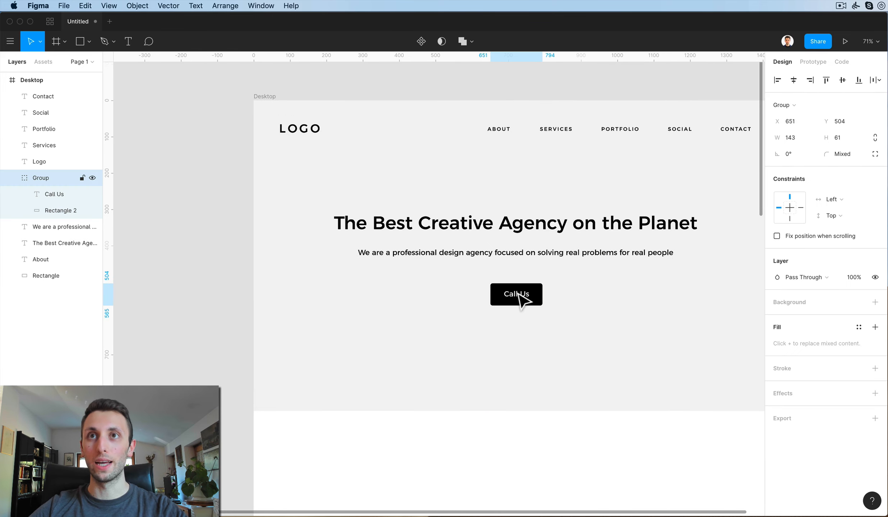
key(shift+Up)
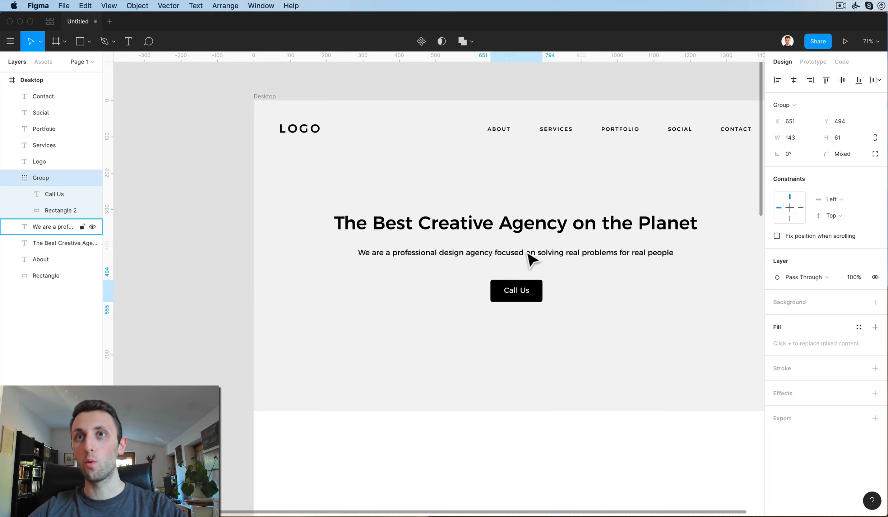
scroll(521, 208, down, 3)
click(501, 374)
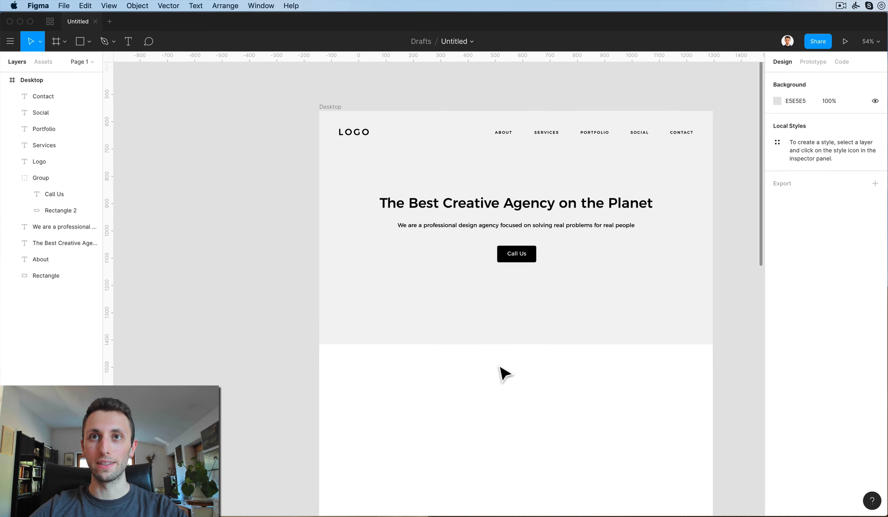
Duplicate the hero headline into the white area below the hero at Y 924 and change its text to "About Us"
scroll(496, 201, down, 1)
drag(505, 202, 512, 374)
double_click(505, 363)
text(S)
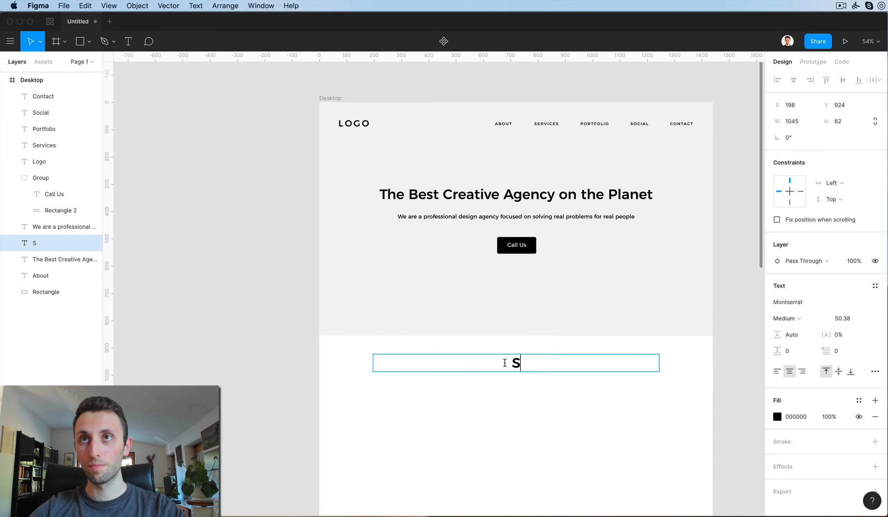
text(bo)
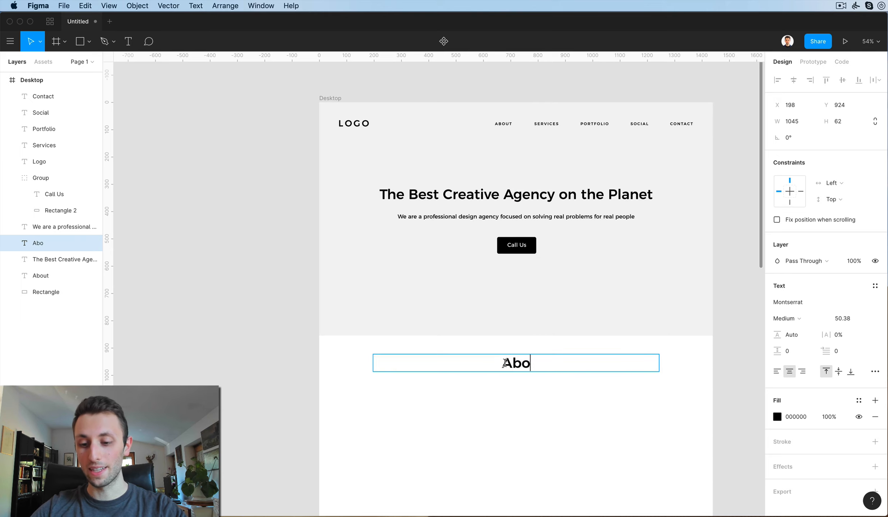
text(ut Us)
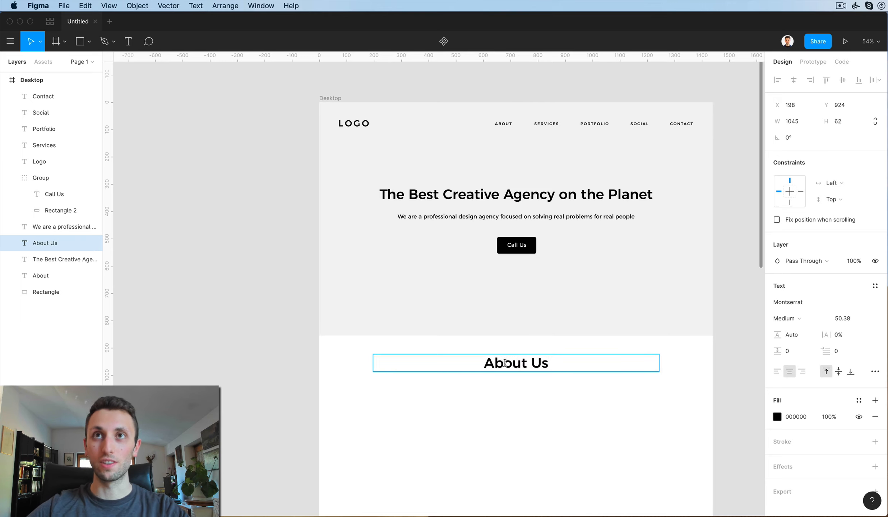
key(Escape)
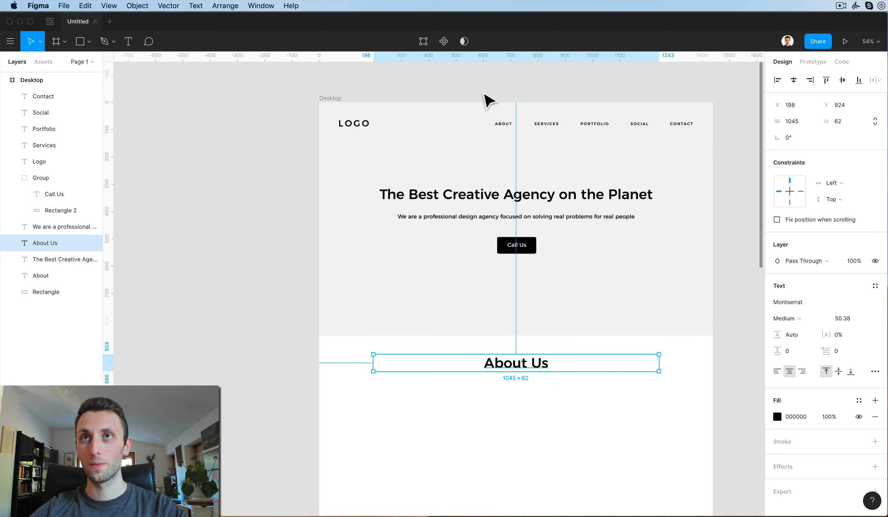
Set the "About Us" heading's font size to 39.38 and nudge the heading slightly down
scroll(506, 316, up, 3)
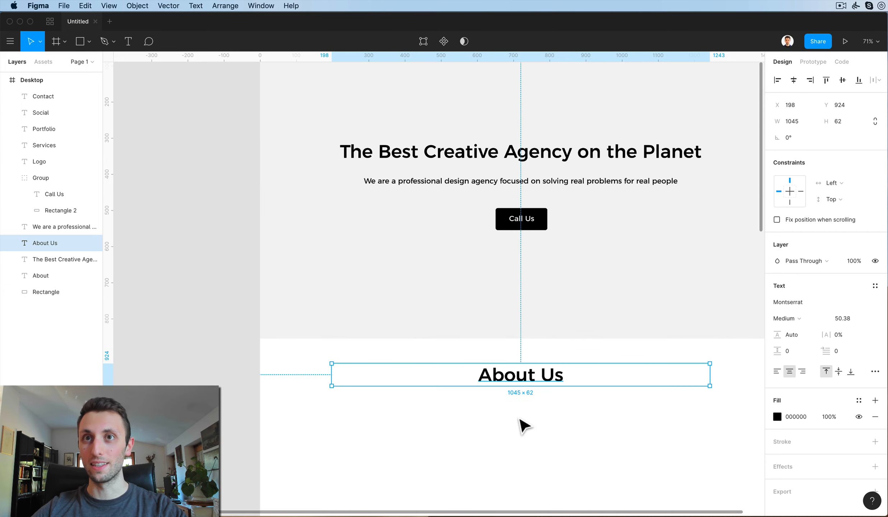
click(843, 319)
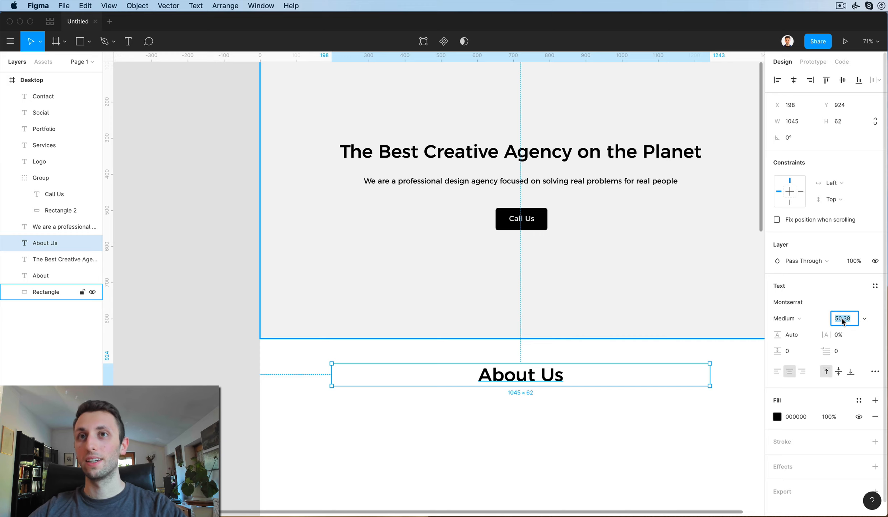
key(shift+Down)
key(Down)
key(Return)
key(shift+Down)
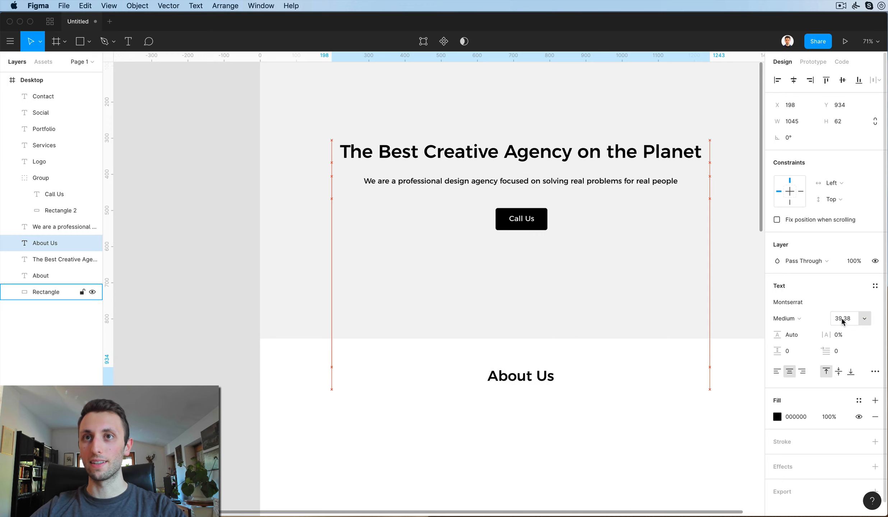
key(shift+Down)
key(shift+Down)
key(shift+Down)
key(shift+Up)
key(shift+Up)
click(525, 425)
scroll(525, 426, down, 2)
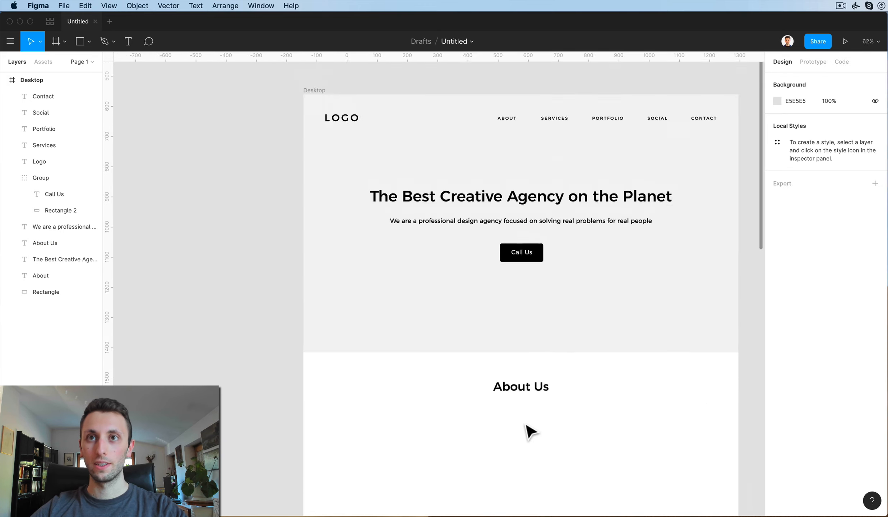
Draw a gray square image placeholder below the "About Us" heading and place it on the left side of the page
scroll(528, 430, down, 2)
scroll(525, 429, down, 3)
key(r)
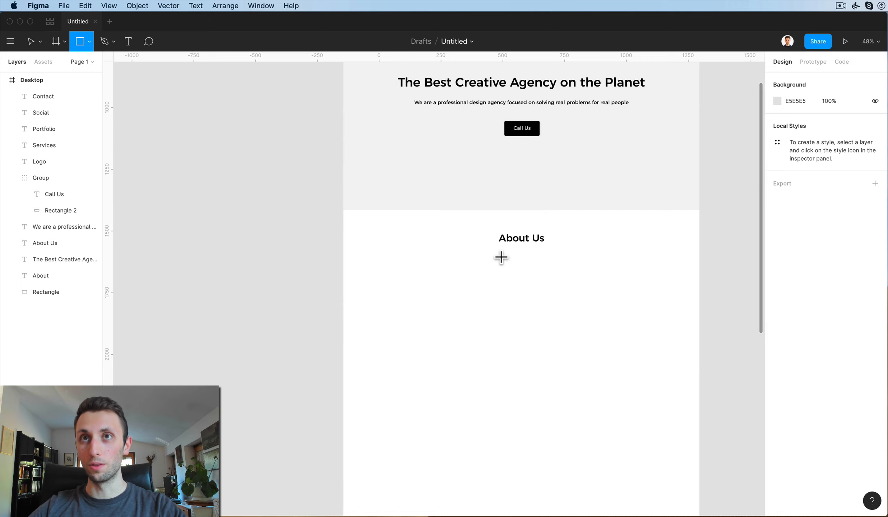
scroll(501, 257, left, 1)
drag(585, 264, 676, 374)
drag(668, 338, 425, 310)
click(559, 330)
click(574, 295)
Duplicate the "About Us" heading beside the gray square at X 651, Y 1109 and resize its text box to 592 × 298
alt+drag(542, 241, 551, 283)
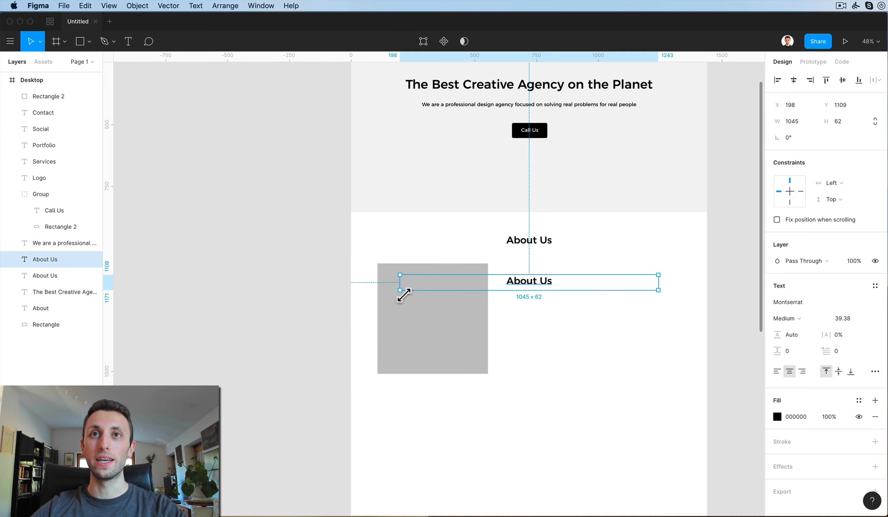
drag(401, 292, 516, 355)
key(Return)
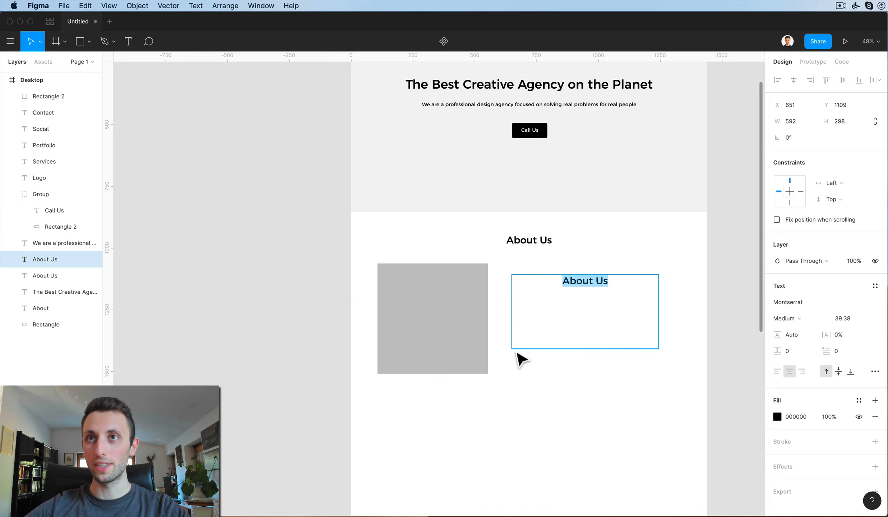
Set the copied text's font size to 20.38 and replace it with the "Sed ut perspiciatis unde omnis…" placeholder paragraph
click(845, 319)
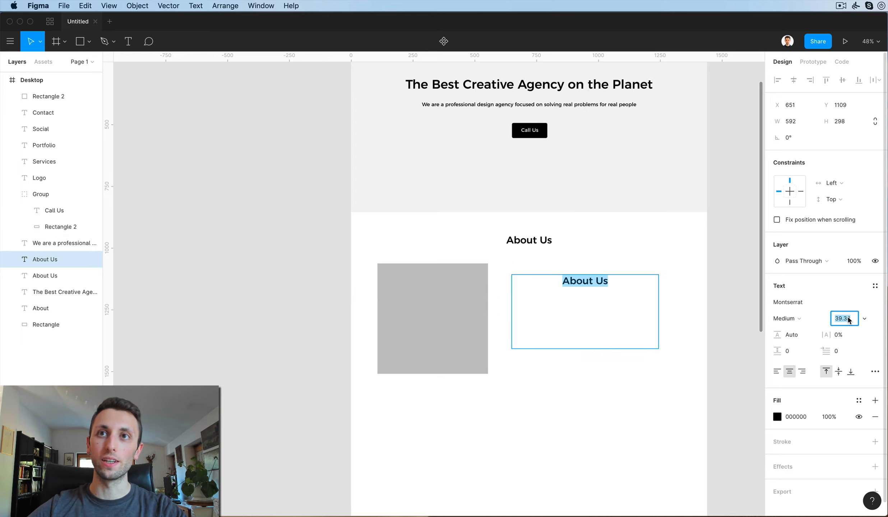
key(shift+Down)
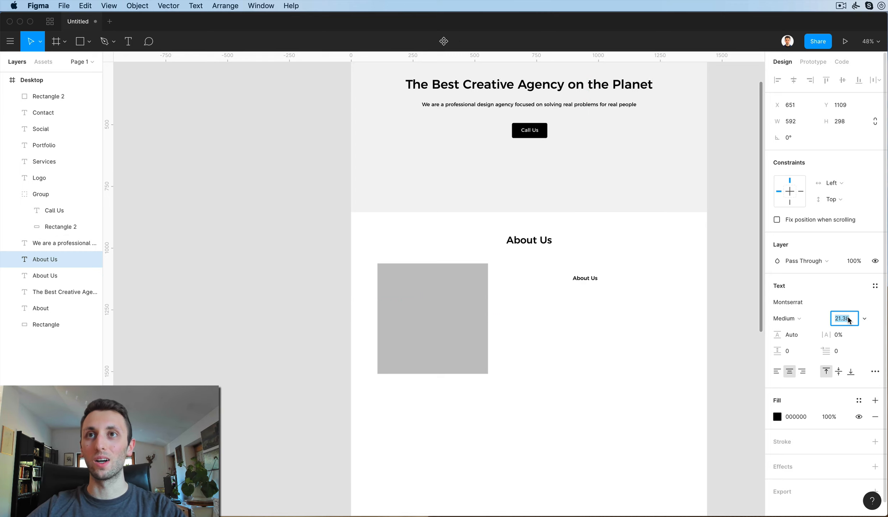
key(Down)
click(590, 296)
double_click(584, 282)
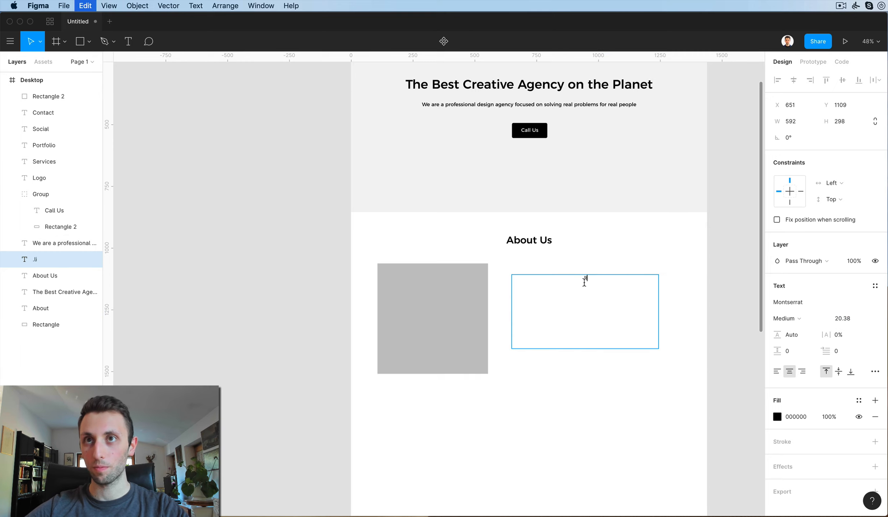
text(Sed ut perspiciatis unde omnis iste natus error sit voluptatem accusantium doloremque laudantium, totam rem aperiam, eaque ipsa quae ab illo inventore veritatis et quasi architecto beatae vitae dicta sunt explicabo. Nemo enim ipsam voluptatem quia voluptas sit aspernatur aut odit aut fugit, sed quia consequuntur magni dolores eos qui ratione voluptatem sequi nesciunt.s)
key(Escape)
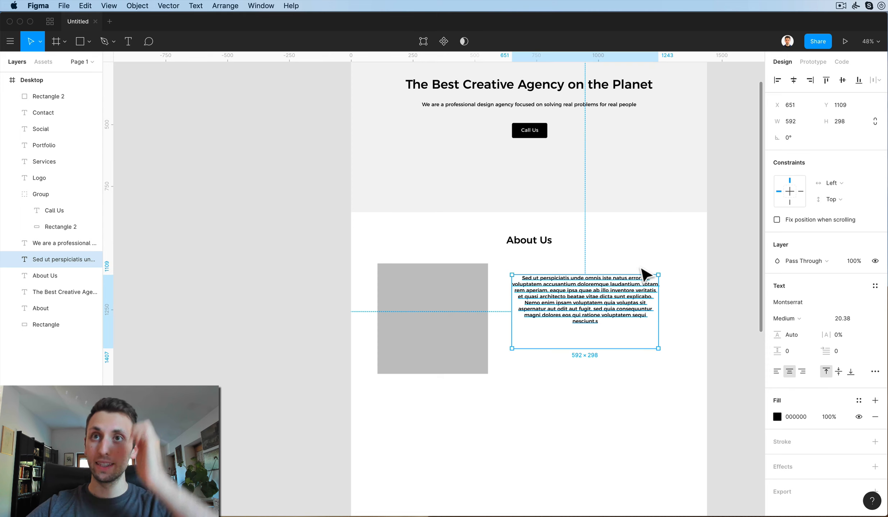
Left-align the placeholder paragraph and set its line height to 205%
click(775, 372)
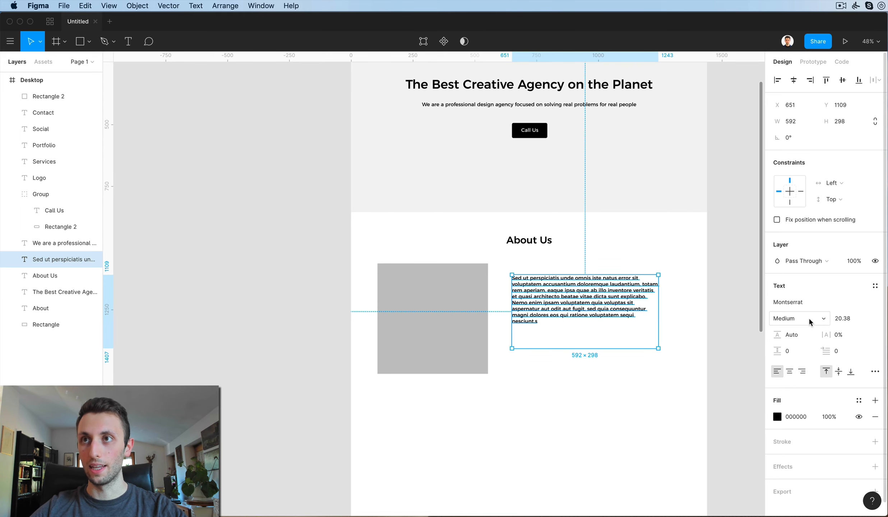
scroll(591, 287, up, 3)
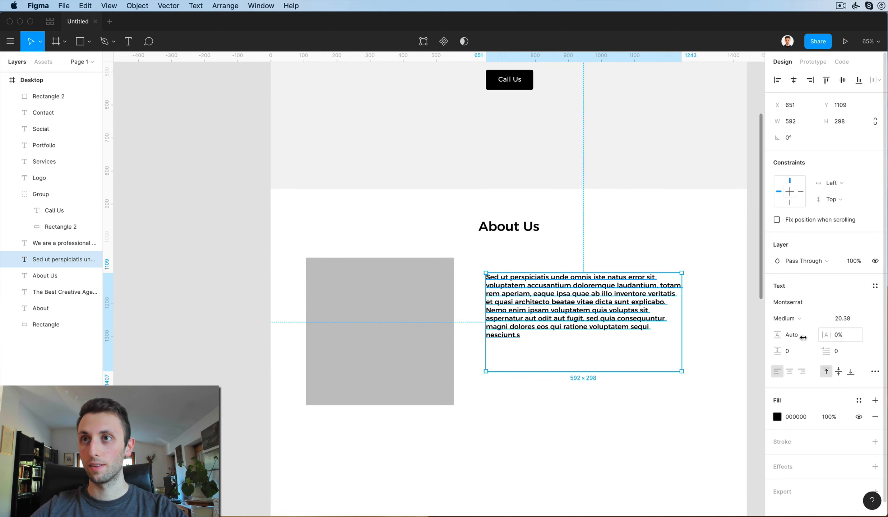
click(792, 333)
text(171%)
key(Return)
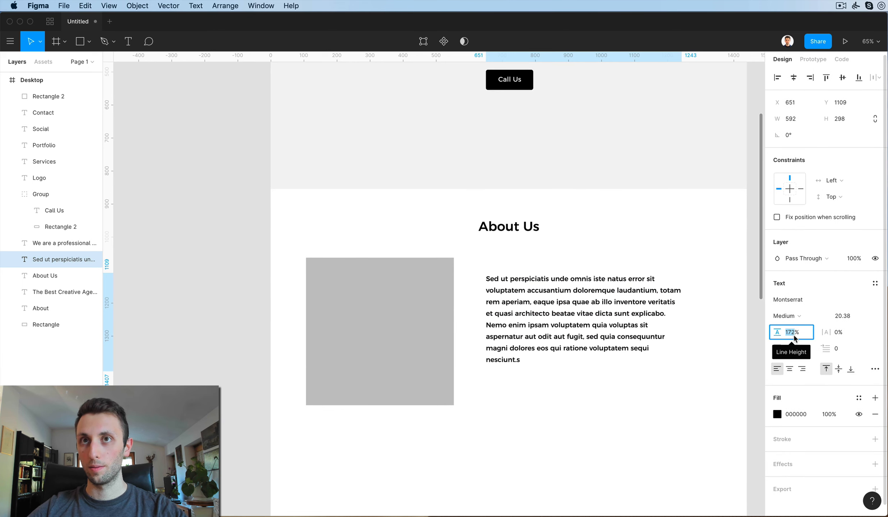
key(Up)
key(Up)
key(Up)
key(Up)
key(Up)
key(Up)
key(Up)
key(Up)
key(Up)
key(Up)
key(Up)
key(Up)
key(Up)
key(Up)
key(Up)
key(Up)
key(Up)
key(Up)
key(Up)
key(Up)
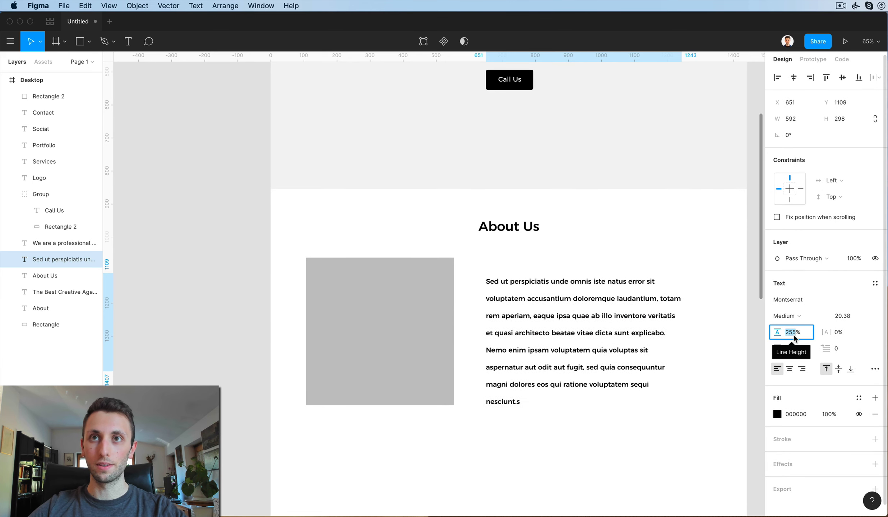
key(Down)
key(Down)
key(Down)
key(Down)
key(Down)
key(Down)
key(Down)
key(Down)
key(Down)
key(Down)
key(Down)
key(Down)
key(Down)
key(Down)
key(Down)
key(Down)
key(Down)
key(Down)
key(Down)
key(Down)
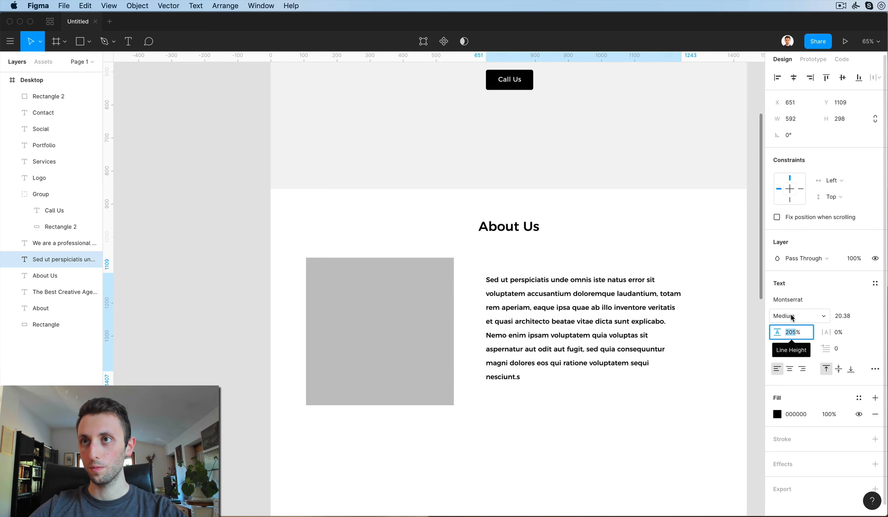
Change the paragraph's font weight to Light and its font size to 15
click(792, 317)
click(794, 303)
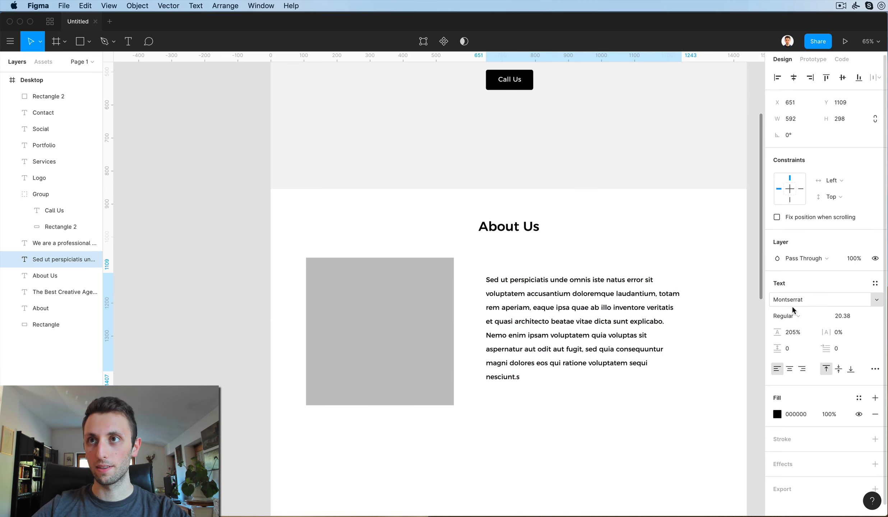
click(793, 313)
click(792, 302)
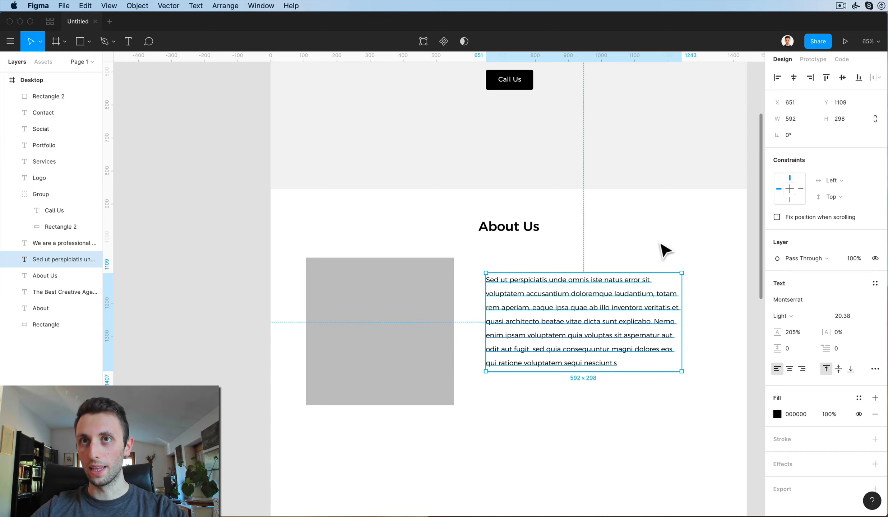
click(845, 317)
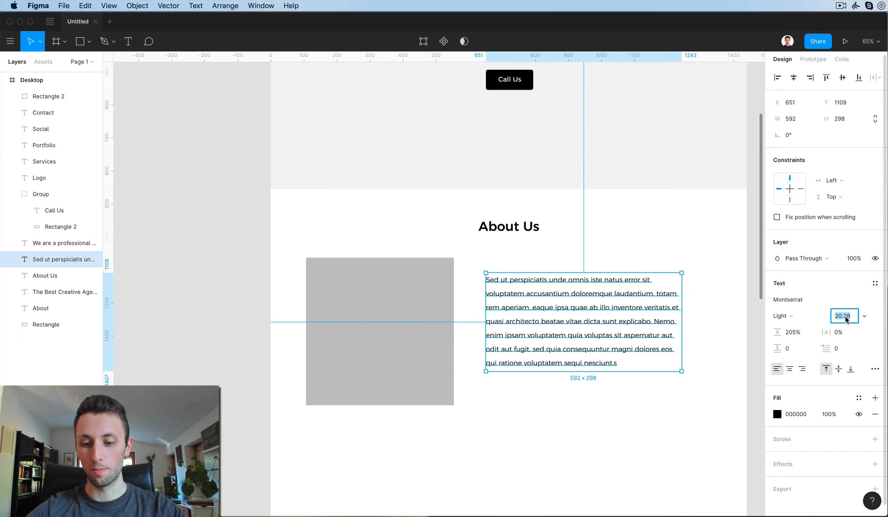
key(Return)
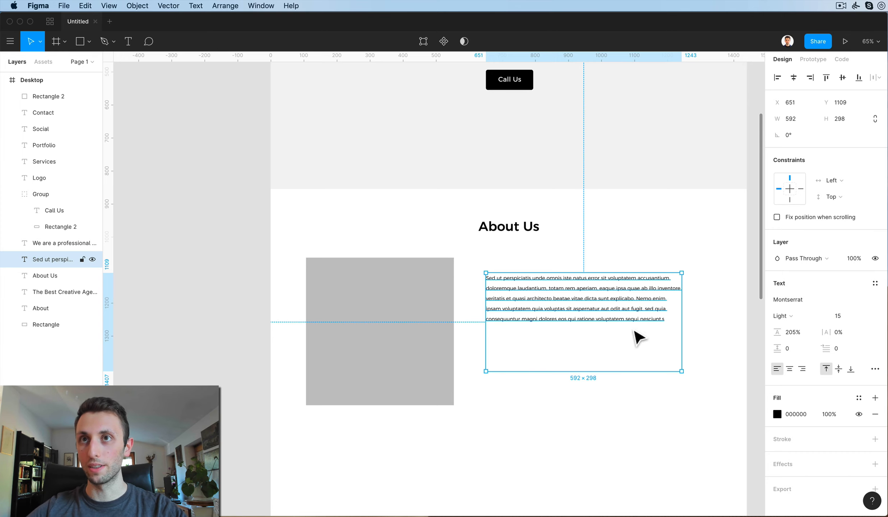
Move the paragraph down to Y 1121 and reduce its text box height to 175
click(697, 260)
click(665, 287)
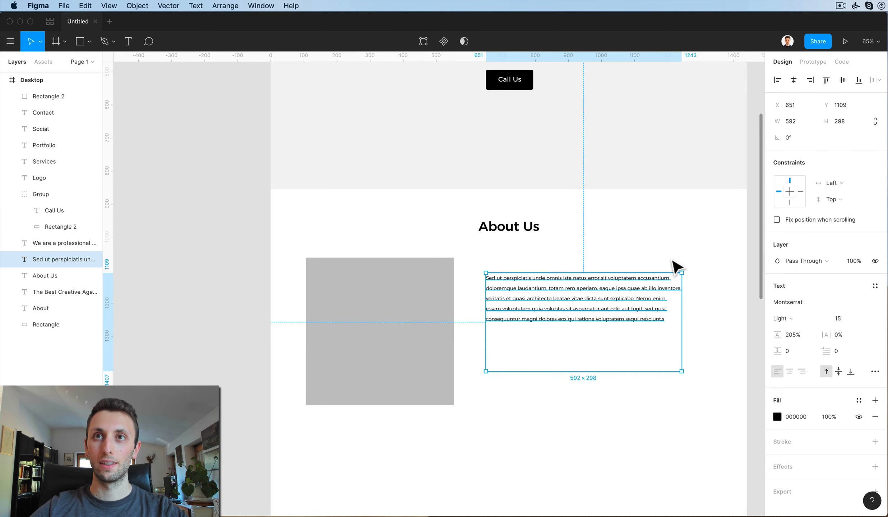
drag(646, 299, 617, 308)
click(694, 333)
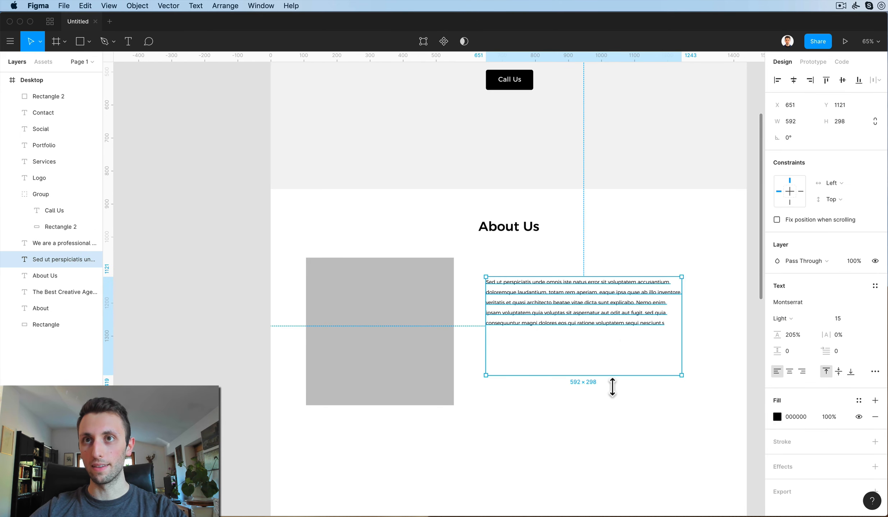
mouse_move(613, 375)
mouse_down()
mouse_move(617, 335)
mouse_move(618, 386)
mouse_up()
click(650, 244)
Delete the duplicate paragraph below the original and move the remaining paragraph to Y 1250
scroll(609, 365, down, 3)
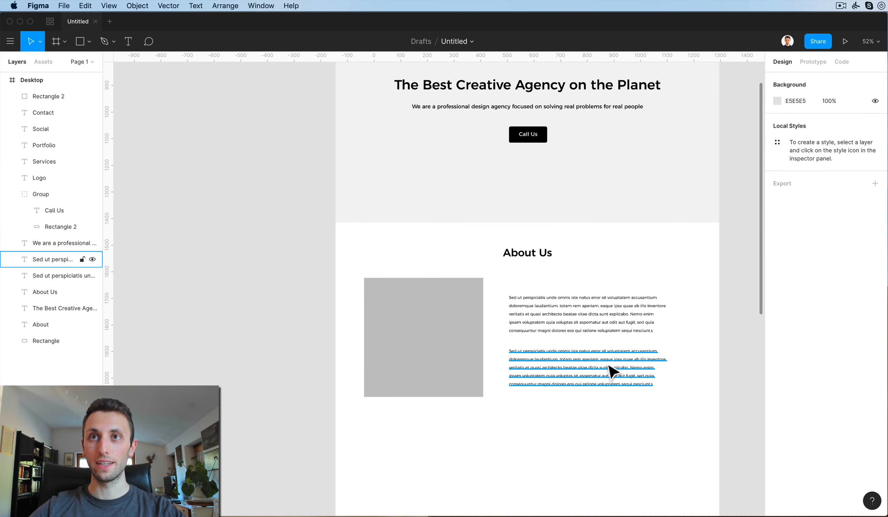
click(648, 214)
click(650, 264)
click(585, 381)
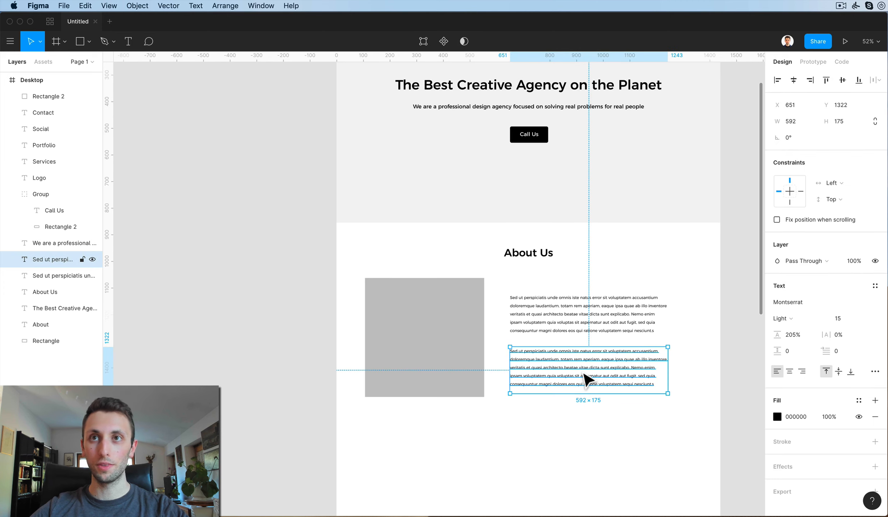
key(Delete)
drag(587, 314, 575, 369)
scroll(584, 323, up, 2)
key(Return)
key(Escape)
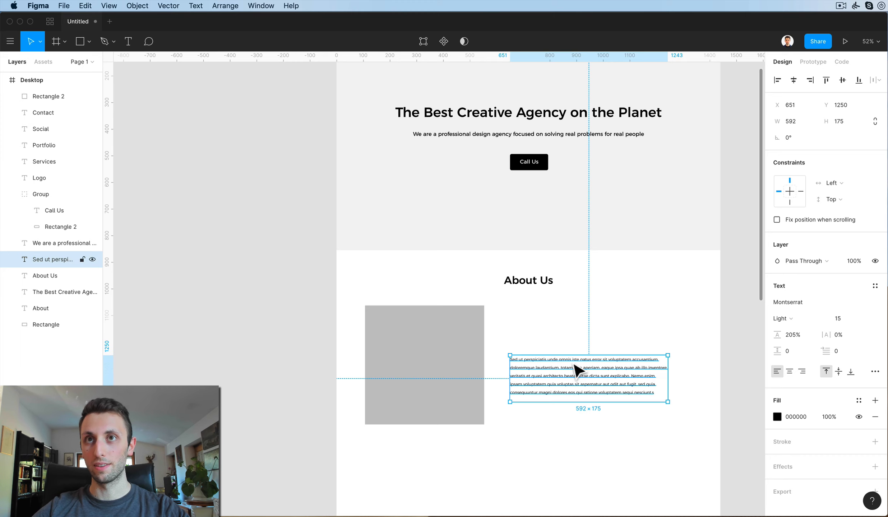
Move the "About Us" heading directly above the paragraph and shift the heading, paragraph and gray square up closer to the hero
drag(539, 283, 549, 345)
drag(427, 273, 569, 367)
click(590, 269)
click(557, 310)
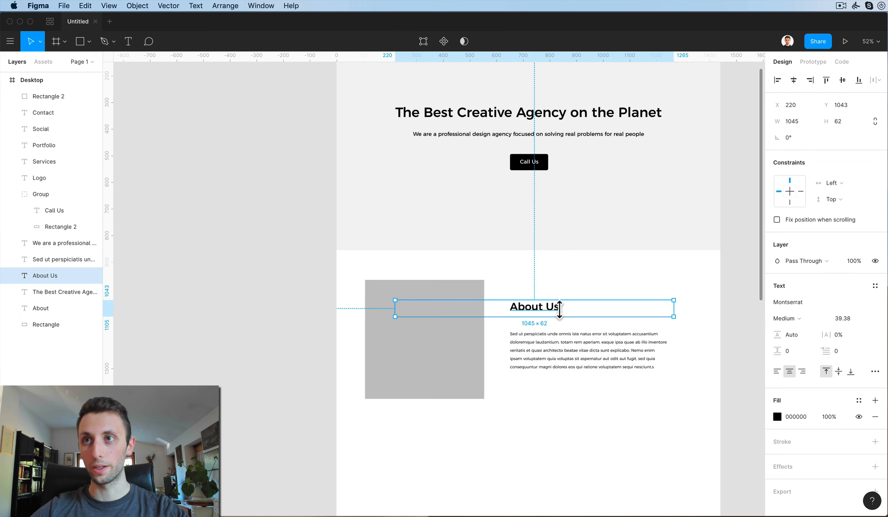
Left-align the "About Us" heading's text, then try moving its text box toward the paragraph and undo the move
click(777, 371)
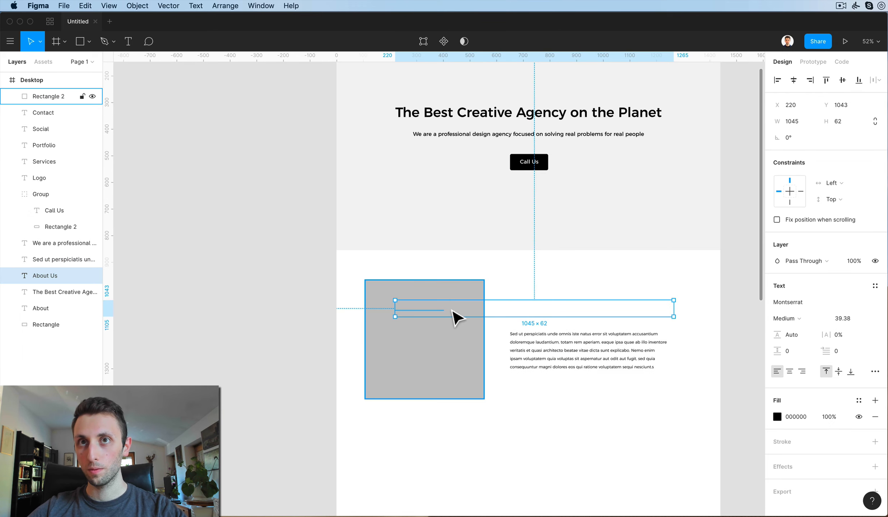
drag(452, 317, 575, 328)
key(super+z)
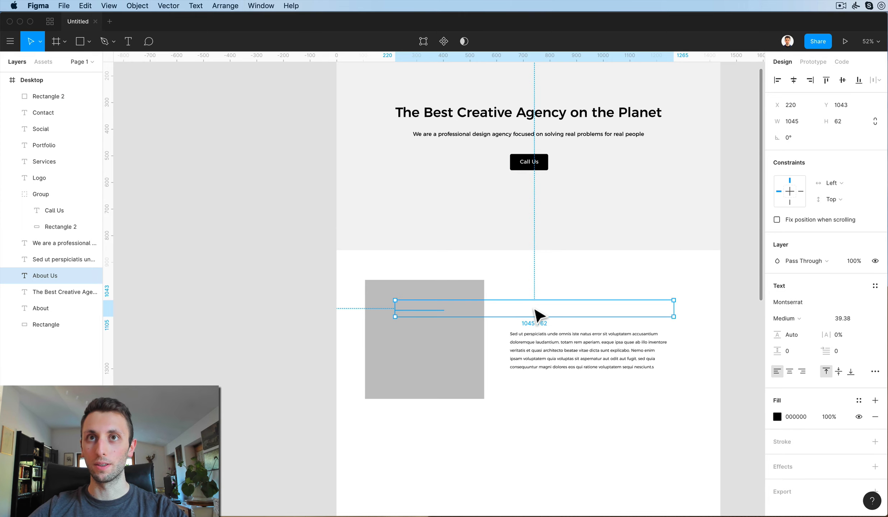
Move the "About Us" heading to X 651, in line with the paragraph's left edge, and shrink its text box to 184 × 48
drag(535, 316, 538, 316)
key(shift+Right)
key(shift+Right)
key(shift+Right)
key(shift+Right)
key(shift+Right)
key(shift+Right)
key(shift+Right)
key(shift+Right)
key(shift+Right)
key(shift+Right)
key(shift+Right)
key(shift+Right)
key(shift+Right)
key(shift+Right)
key(shift+Right)
key(shift+Right)
key(shift+Right)
key(shift+Right)
key(shift+Right)
key(shift+Right)
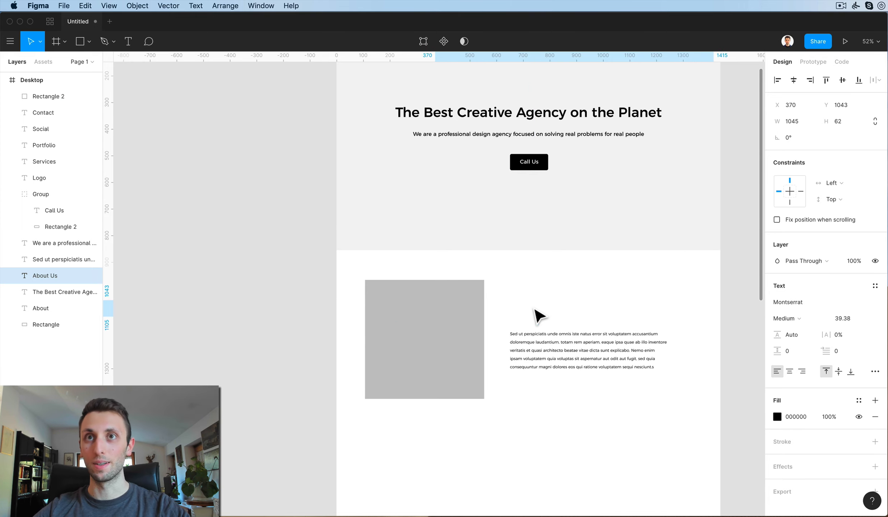
drag(471, 309, 577, 269)
click(531, 308)
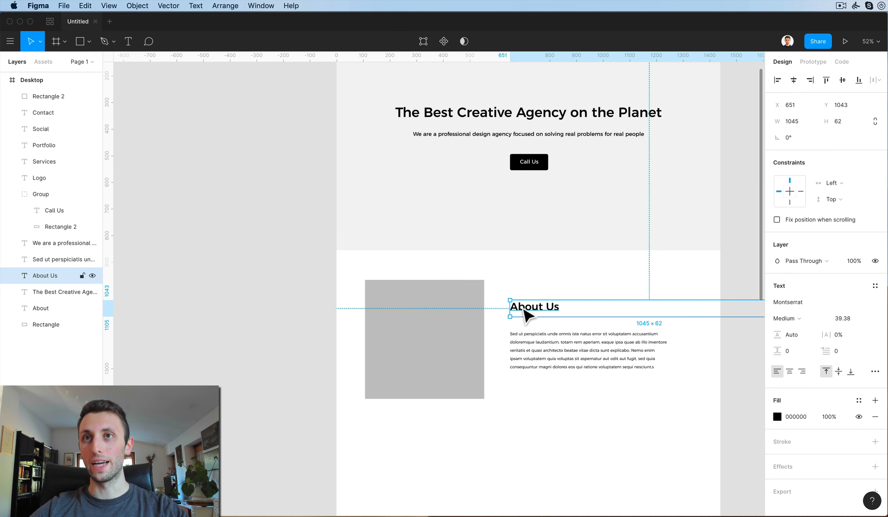
scroll(526, 312, right, 1)
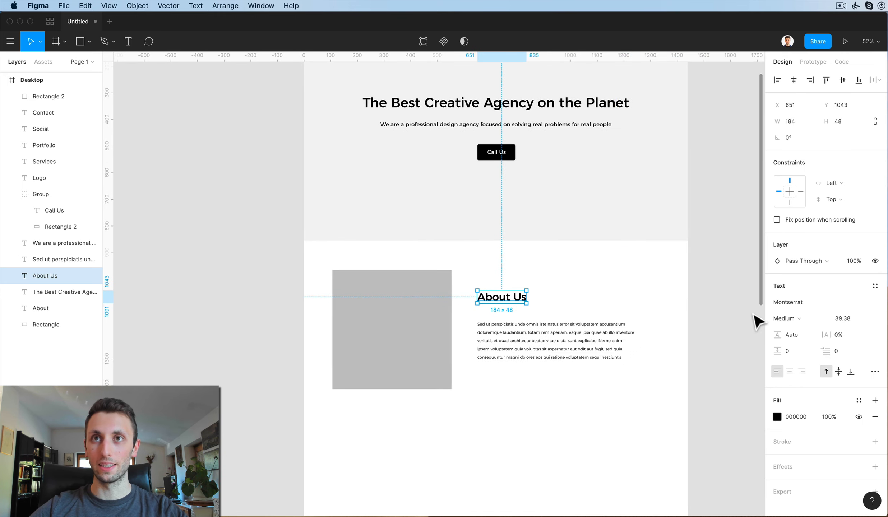
Move the "About Us" heading down to Y 1065, closer to its paragraph
click(539, 287)
scroll(496, 303, up, 3)
scroll(510, 287, up, 1)
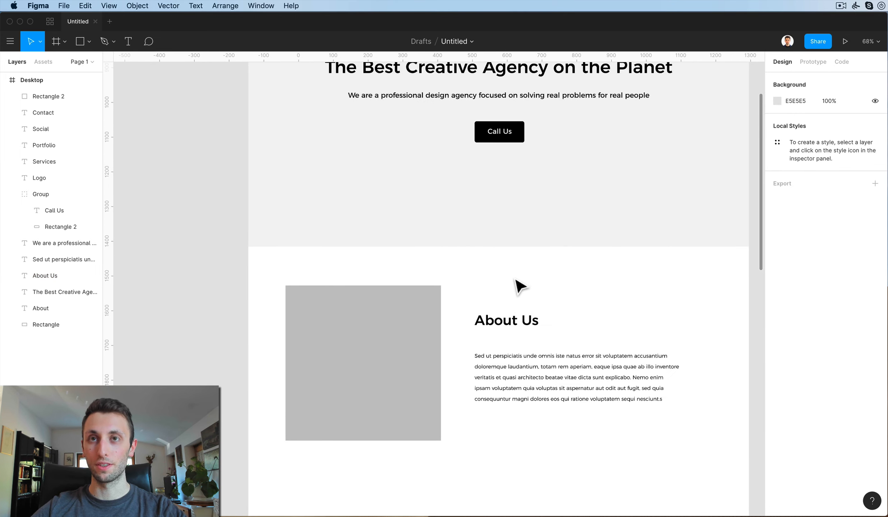
scroll(520, 289, down, 2)
drag(490, 276, 511, 301)
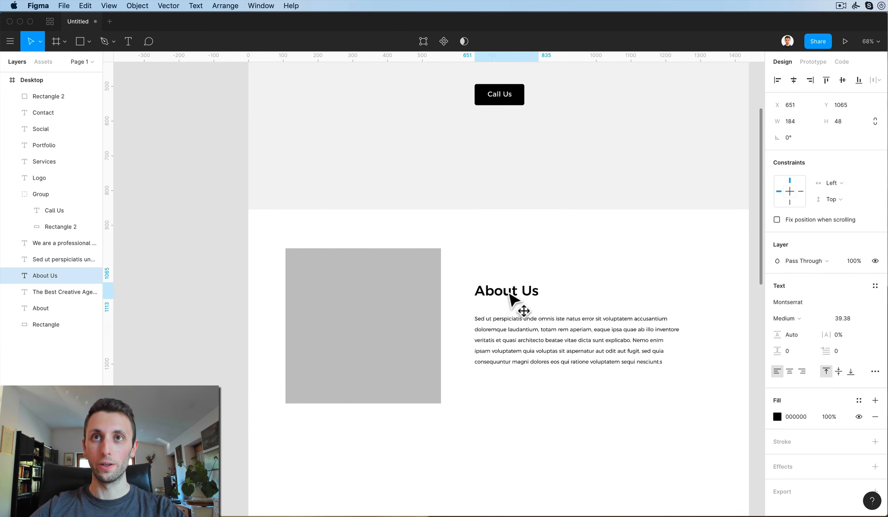
click(511, 271)
drag(496, 268, 572, 348)
Review the page layout, examining the spacing between the hero and the About Us section and the section's alignment
scroll(569, 342, down, 3)
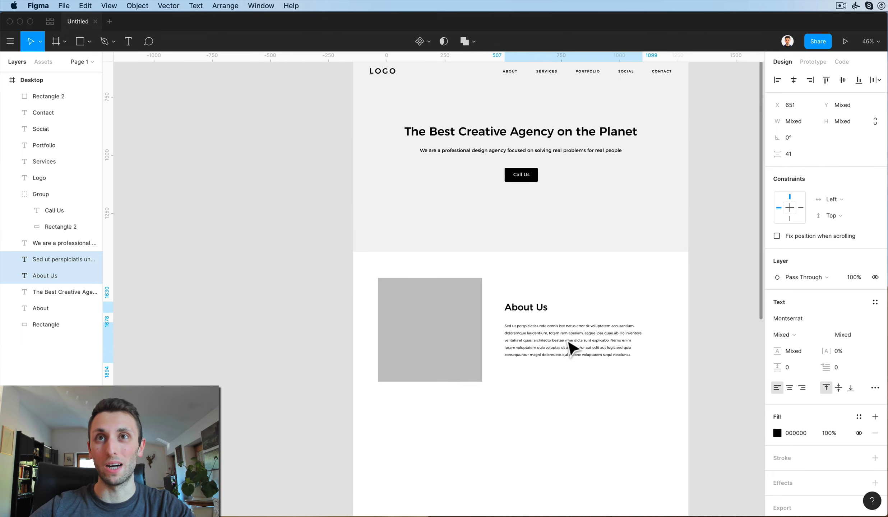
scroll(570, 329, up, 1)
click(569, 307)
scroll(569, 306, up, 2)
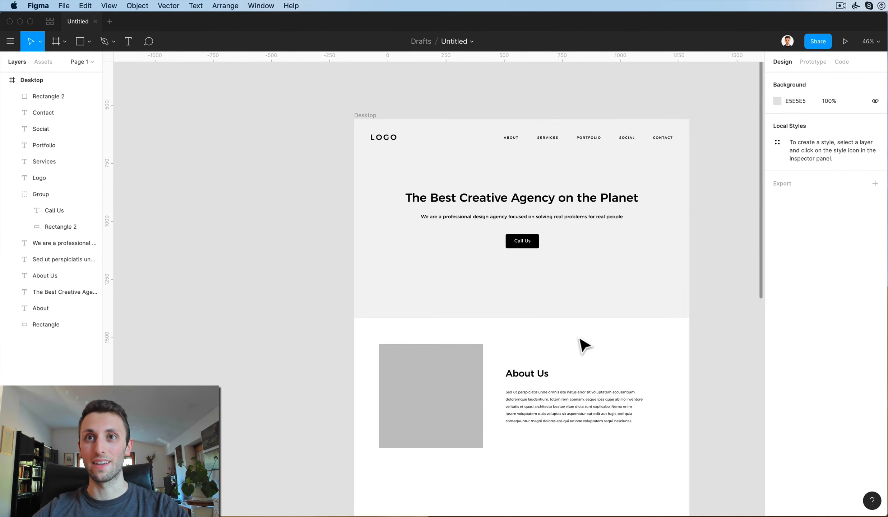
scroll(541, 357, down, 3)
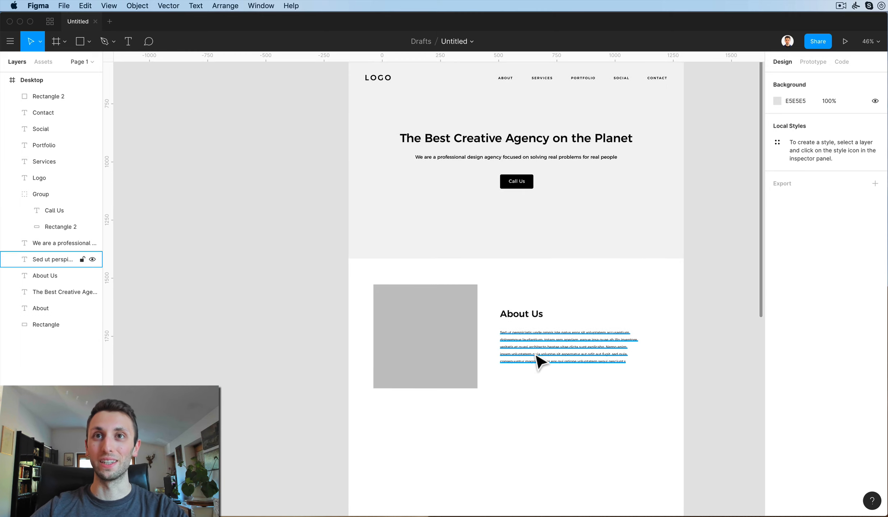
scroll(540, 357, down, 2)
scroll(541, 357, down, 2)
scroll(541, 357, up, 1)
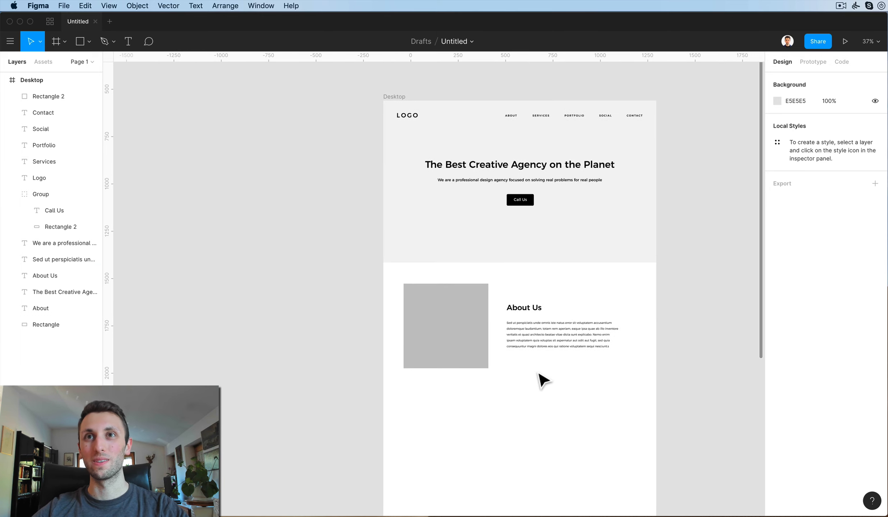
scroll(489, 278, up, 3)
scroll(488, 278, up, 3)
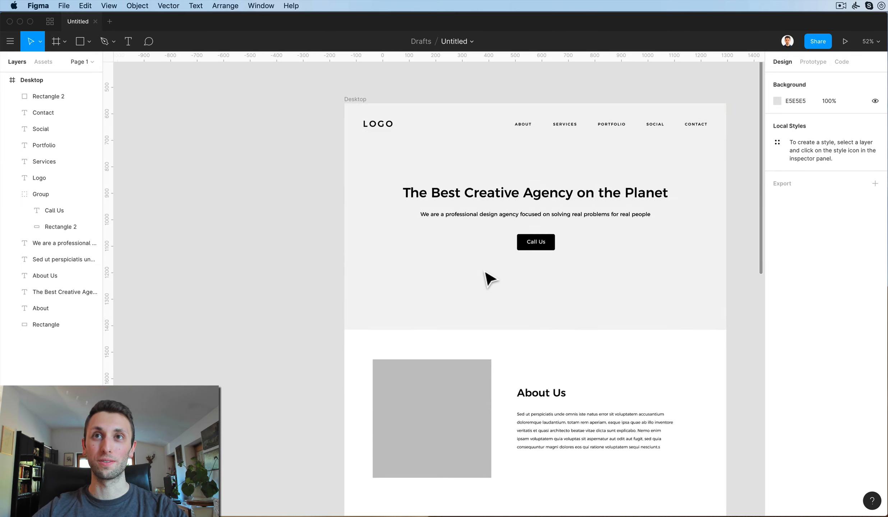
Shorten the hero background rectangle to a height of 801 and shift the About Us square, heading and paragraph up toward it
click(545, 319)
drag(540, 330, 540, 318)
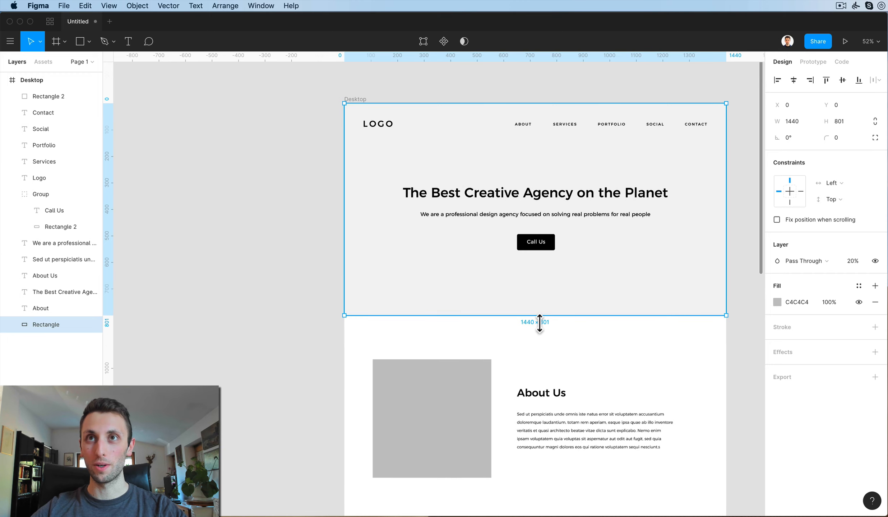
click(594, 364)
drag(393, 329, 609, 419)
click(622, 314)
click(621, 327)
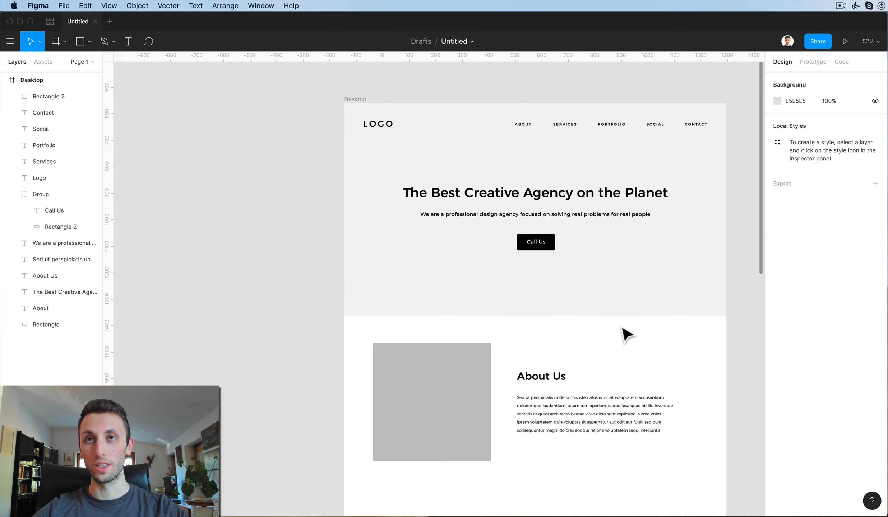
Reduce the font size of the headline "The Best Creative Agency on the Planet" to 46.38
scroll(626, 334, down, 5)
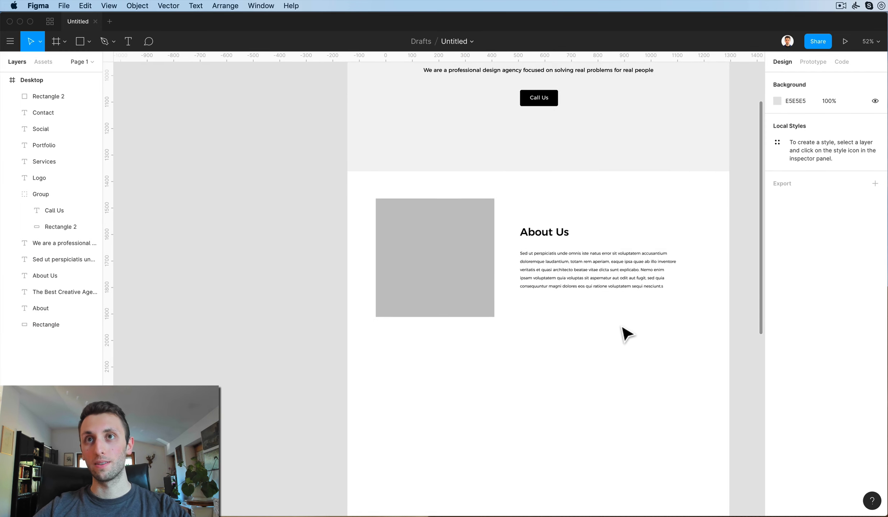
scroll(627, 334, up, 5)
click(704, 275)
scroll(703, 276, down, 1)
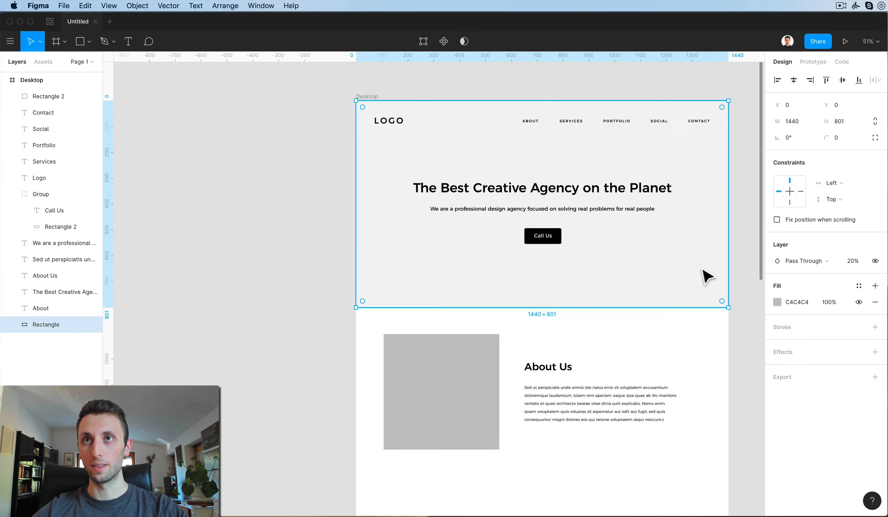
click(543, 196)
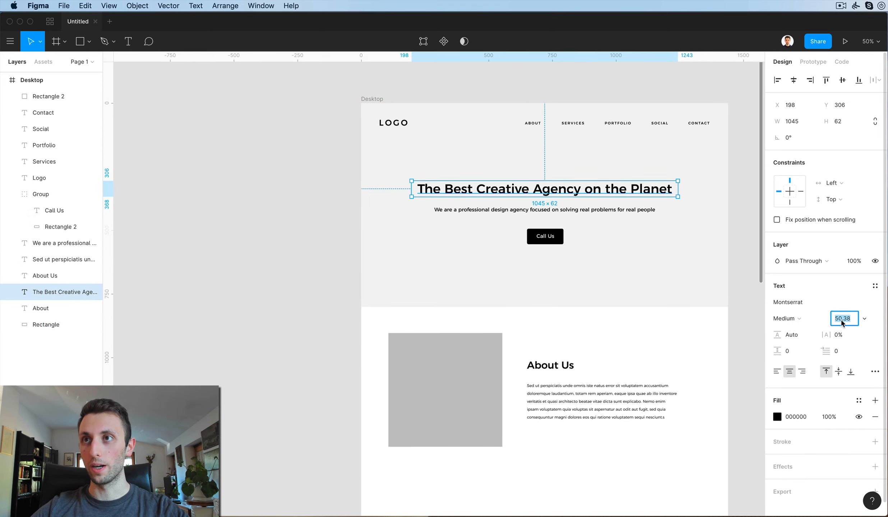
key(Down)
key(Down)
key(Down)
key(Down)
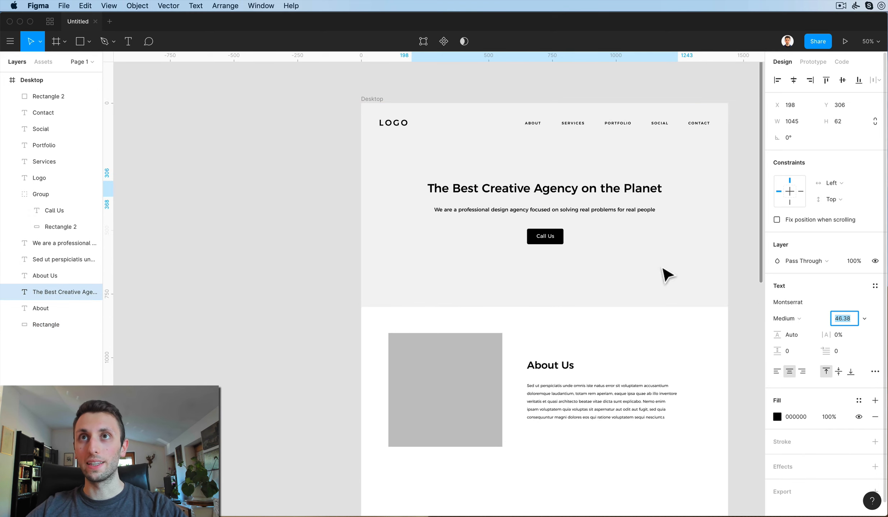
Move the "ABOUT" navigation link to X 743 and distribute all five navigation links evenly in the horizontal direction
scroll(524, 114, up, 3)
click(522, 120)
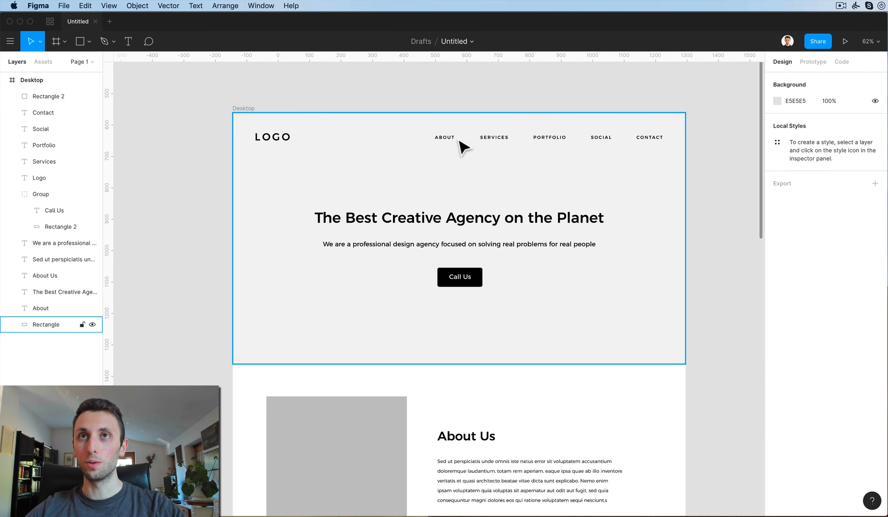
drag(449, 139, 483, 140)
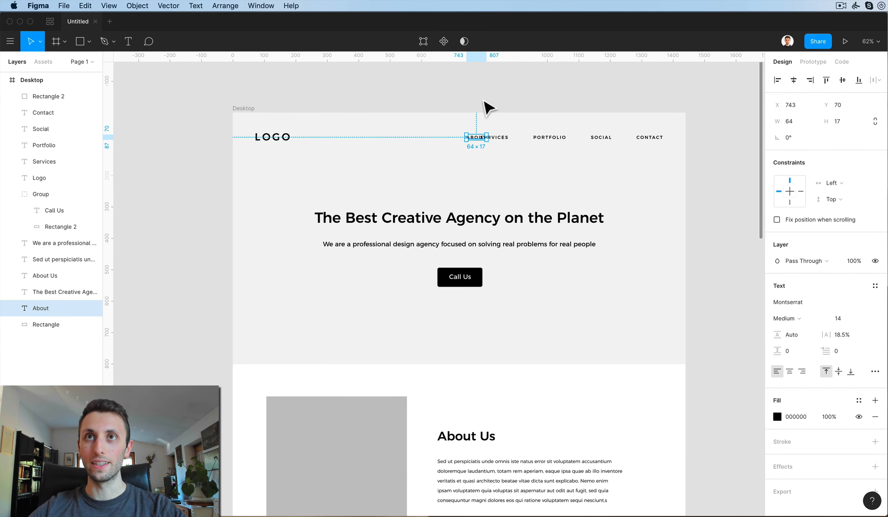
drag(461, 93, 660, 168)
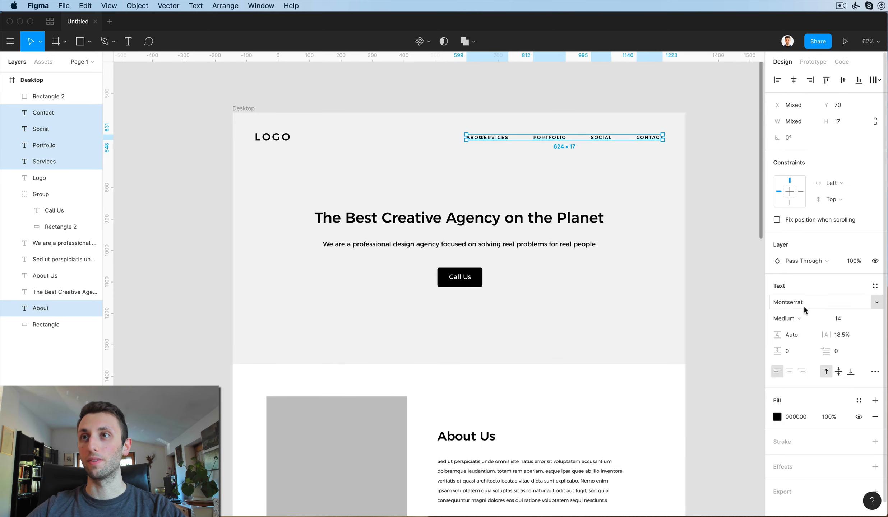
click(873, 81)
click(787, 123)
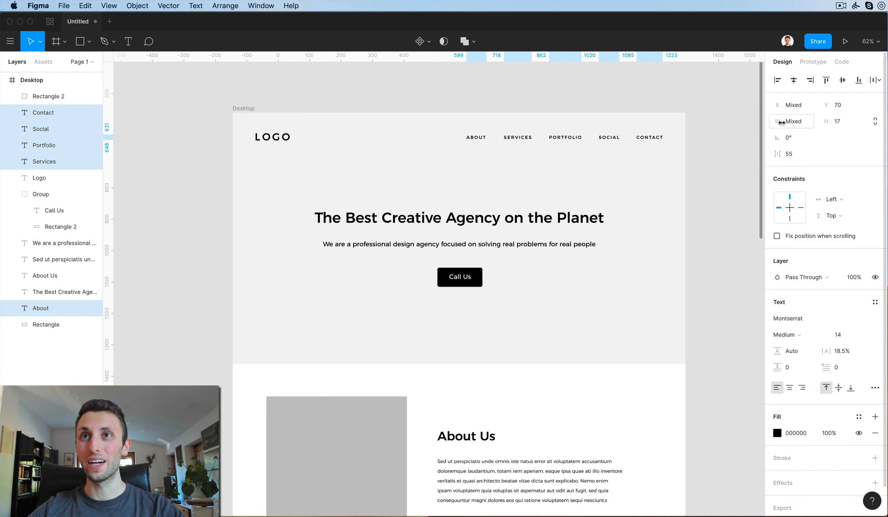
Shift the five navigation links together about 4 px to the right
click(598, 108)
drag(449, 93, 663, 151)
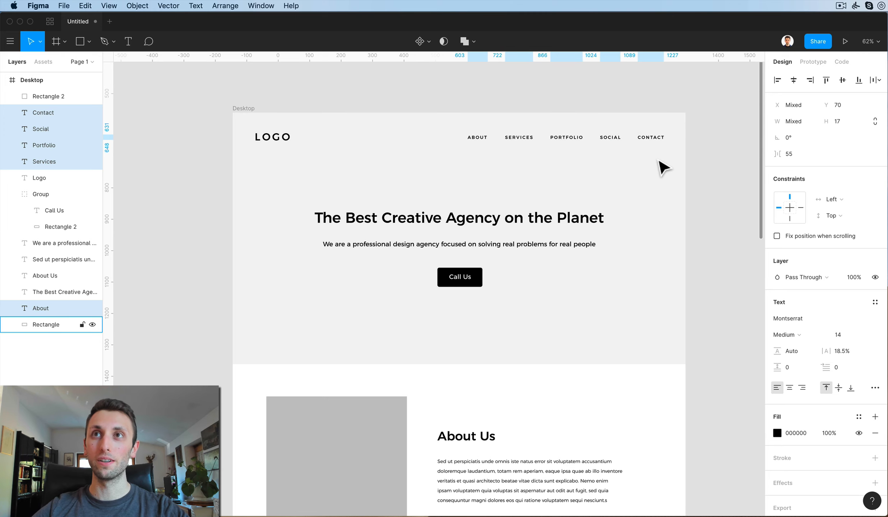
click(626, 102)
scroll(624, 155, down, 2)
scroll(610, 144, down, 2)
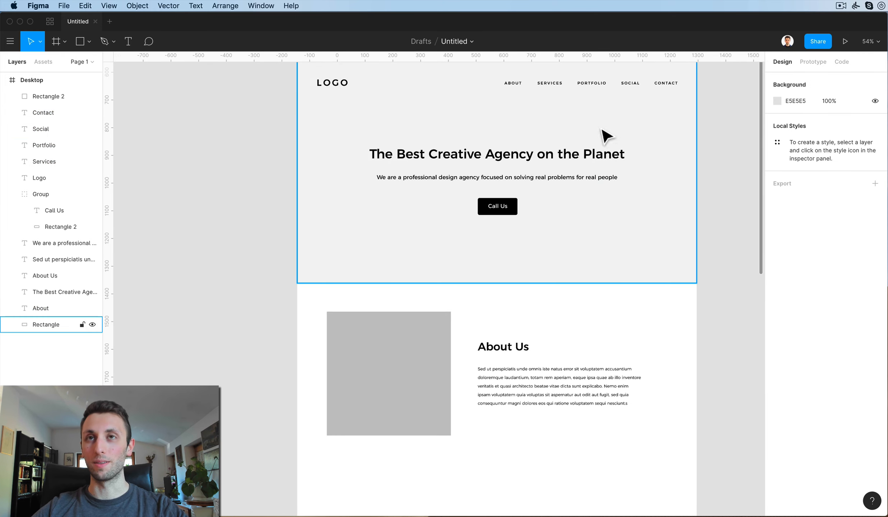
Shorten the hero background a little more and move the headline, subtitle and Call Us button up together to rebalance the hero
click(513, 253)
mouse_move(506, 284)
mouse_down()
mouse_move(505, 264)
mouse_move(506, 276)
mouse_up()
drag(576, 289, 472, 145)
shift+click(651, 222)
key(shift+Up)
key(shift+Up)
key(shift+Up)
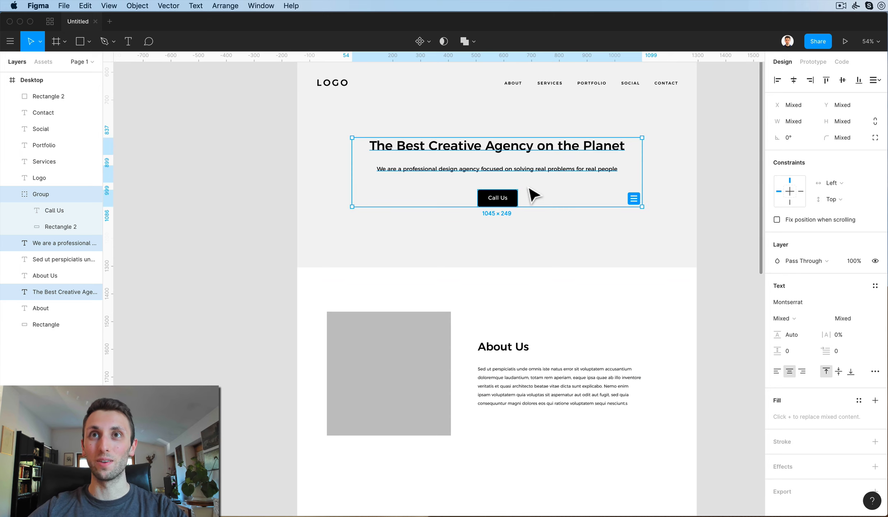
key(shift+Up)
key(Down)
key(Down)
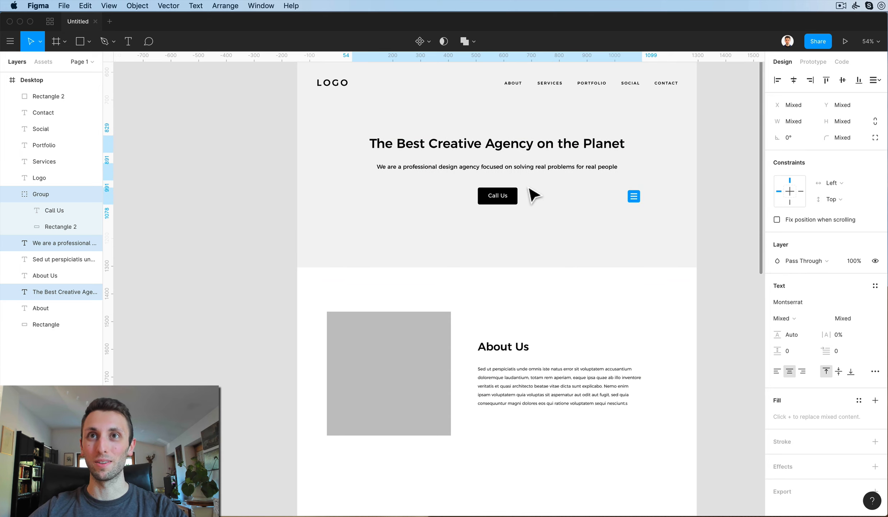
Shift the About Us square, heading and paragraph up toward the hero, placing the heading at Y 976
scroll(532, 194, up, 2)
drag(388, 325, 617, 460)
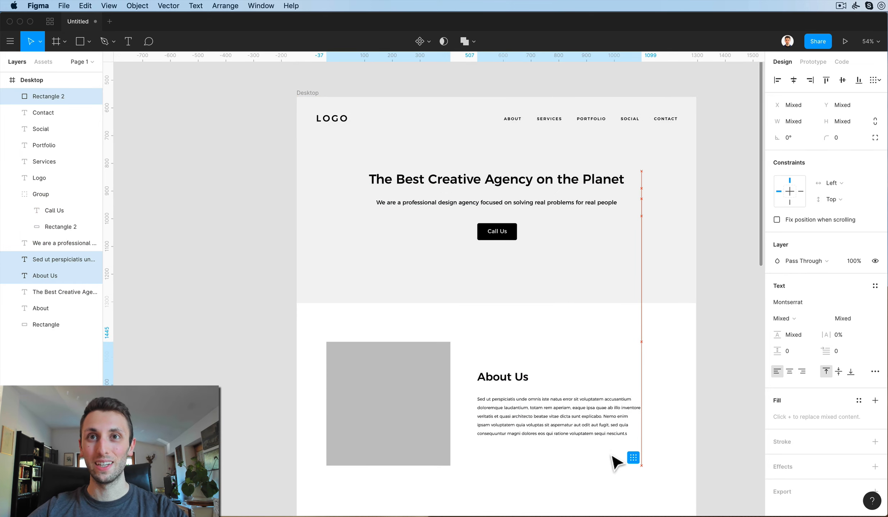
key(shift+Up)
click(561, 361)
click(511, 376)
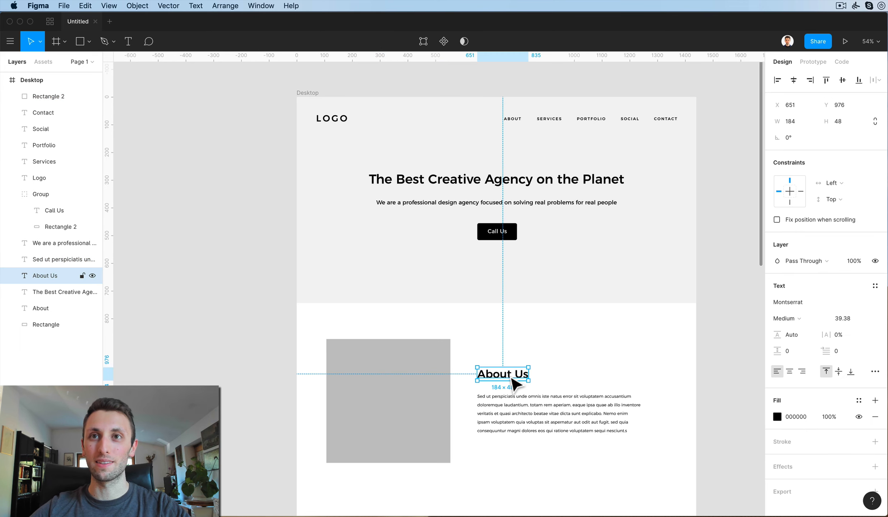
click(611, 341)
scroll(612, 341, up, 2)
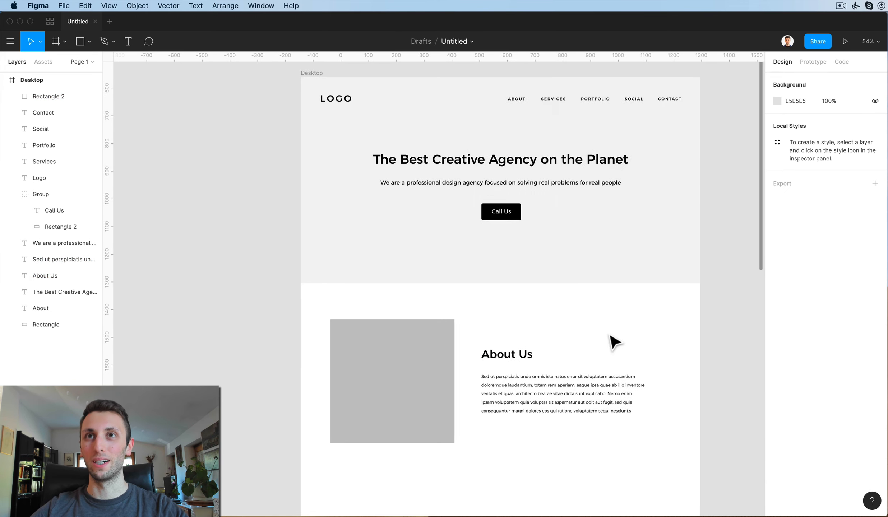
scroll(612, 341, up, 5)
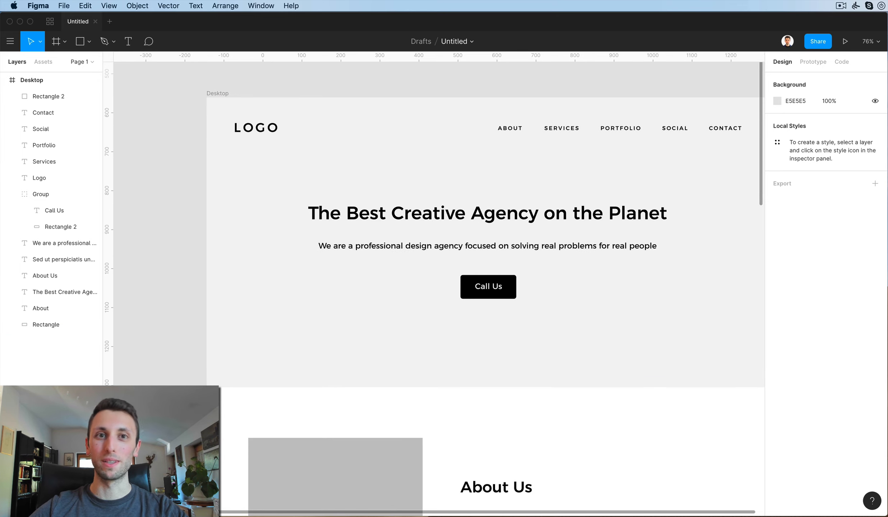
Switch to Chrome, open unsplash.com and enlarge the browser window
key(super+Tab)
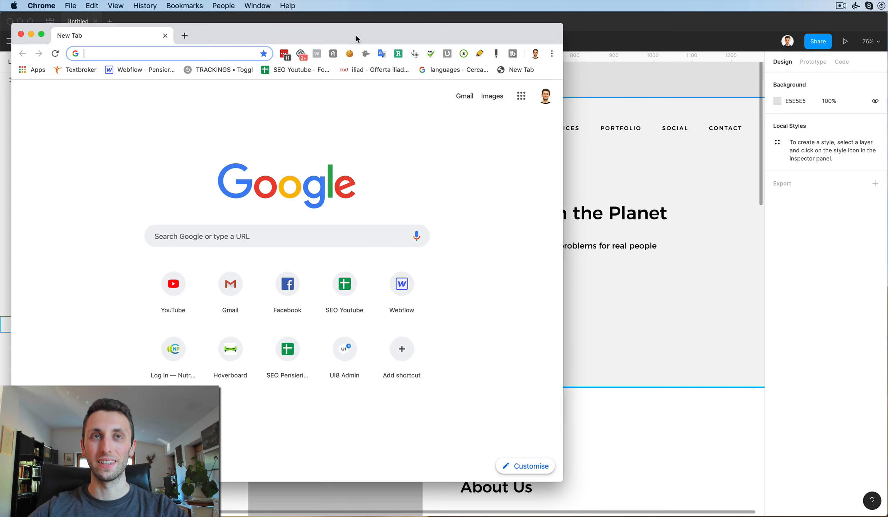
text(unsplash.com)
key(Return)
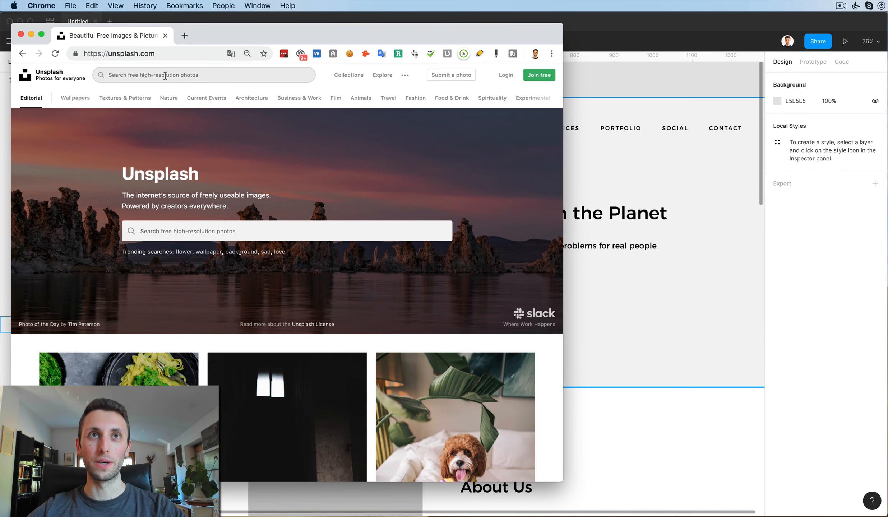
click(165, 76)
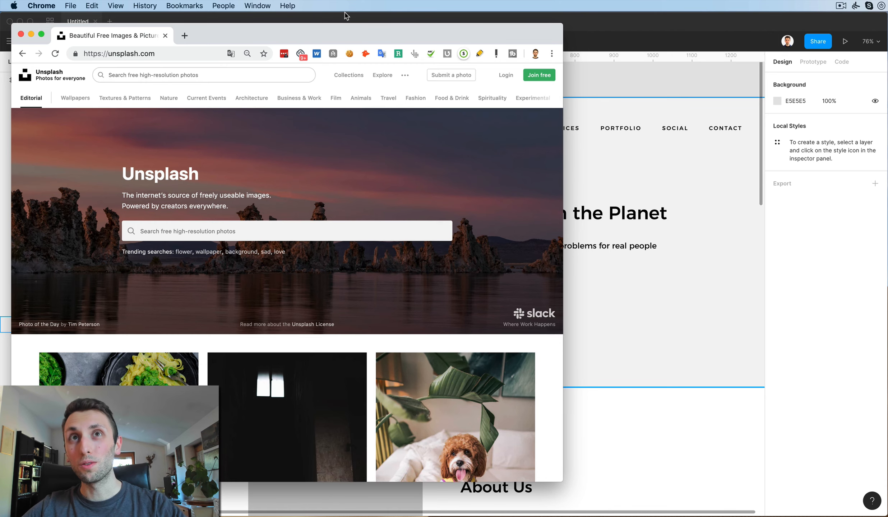
drag(331, 34, 465, 46)
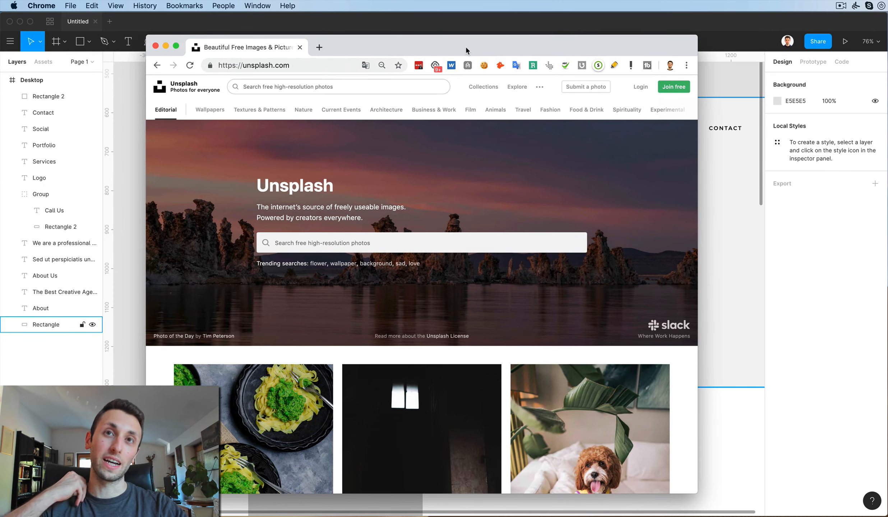
drag(677, 34, 748, 13)
Search Unsplash for "creative" and download the photo of the blue lemon sliced into two halves
click(346, 220)
text(c)
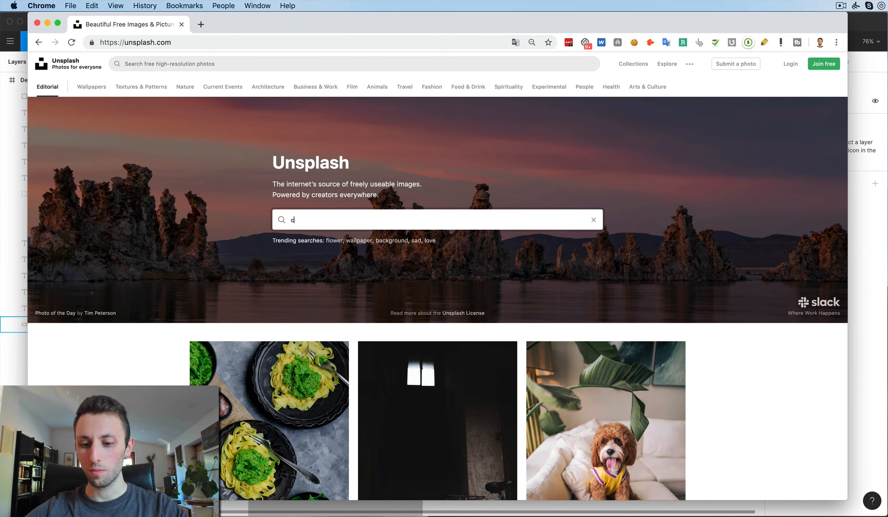
text(reative)
key(Return)
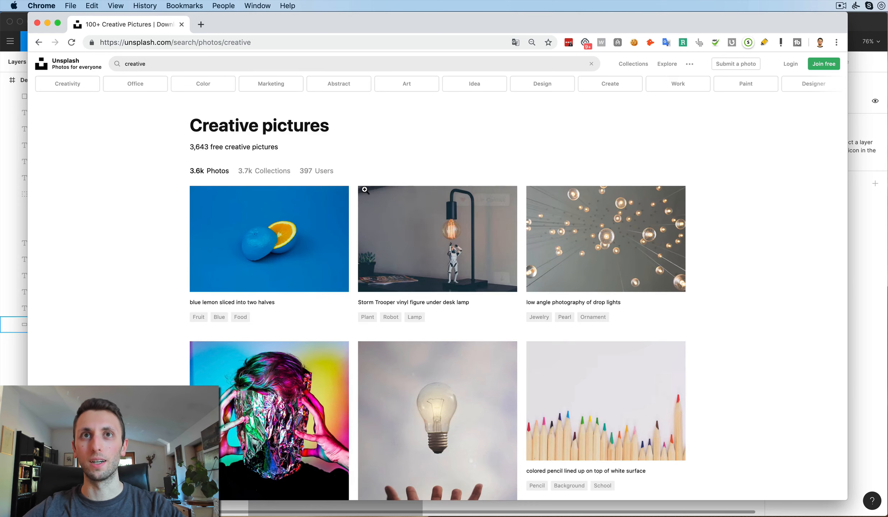
mouse_move(333, 280)
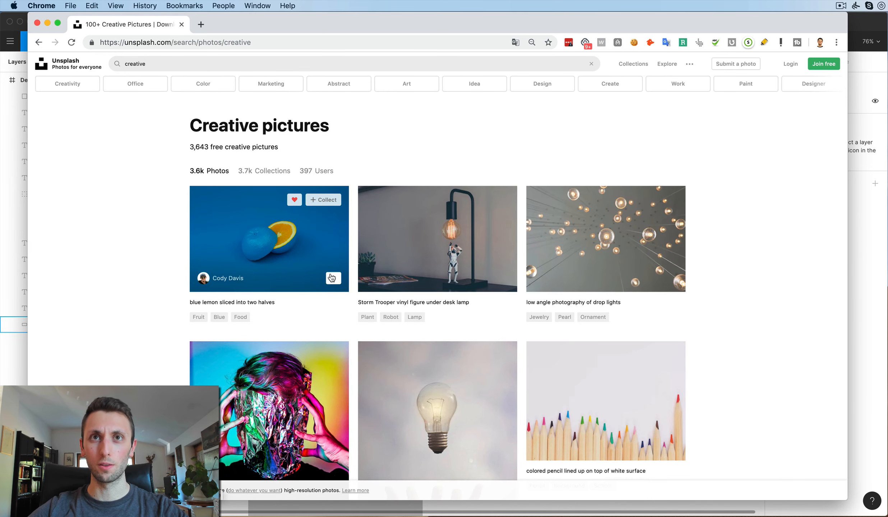
click(333, 279)
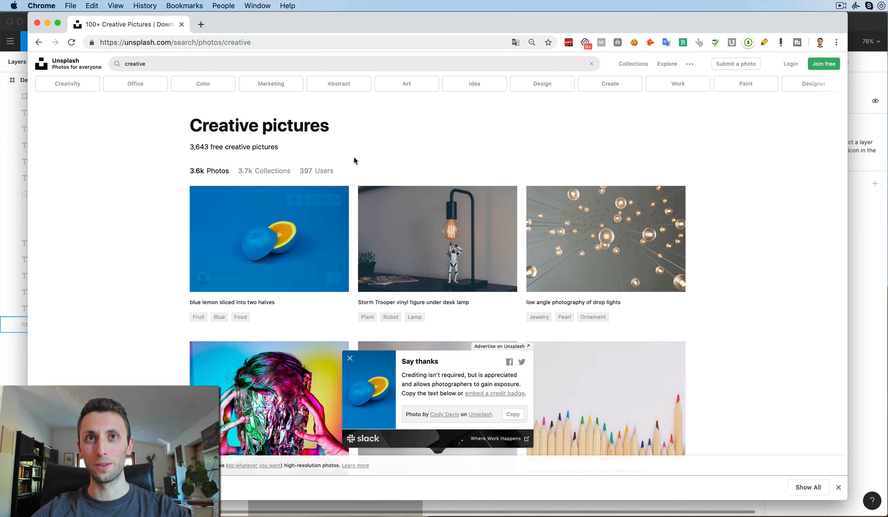
Download the sticky notes photo from the creative search results
scroll(553, 166, down, 7)
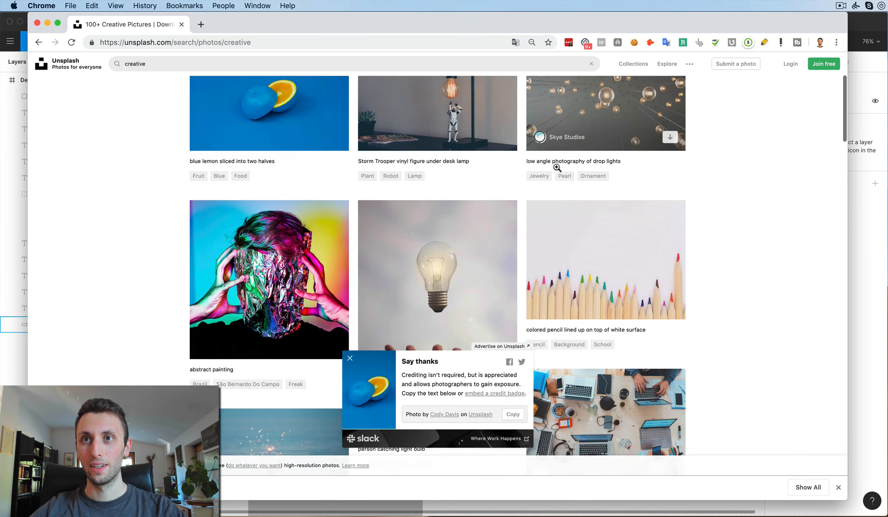
scroll(556, 167, down, 8)
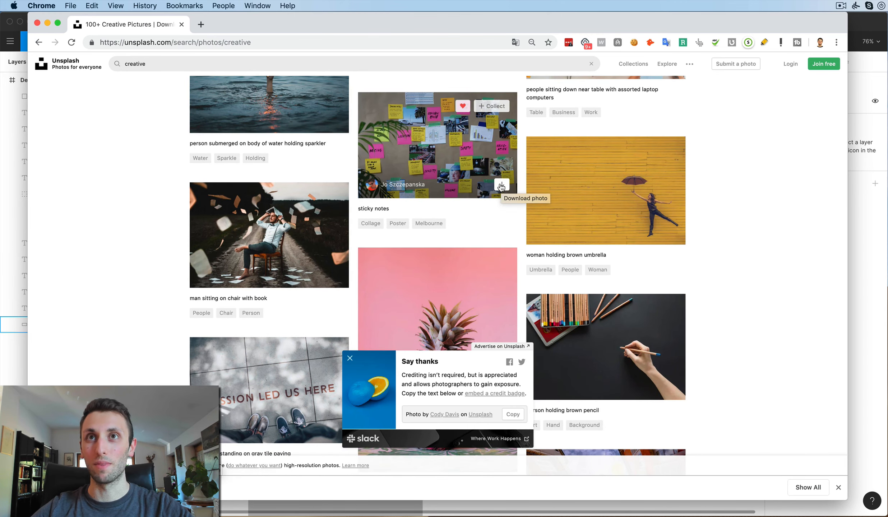
click(501, 186)
Find and download the photo of assorted-color paper and a brown wooden pencil in the creative results
scroll(781, 209, down, 5)
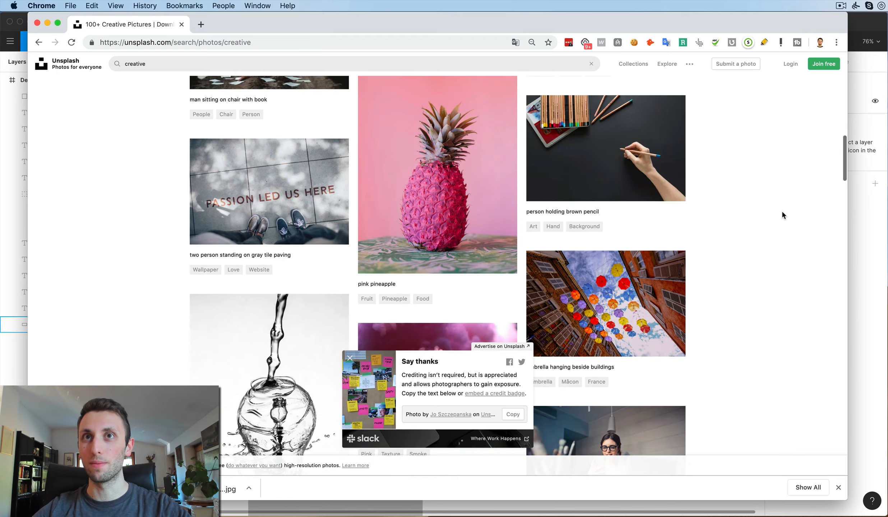
scroll(782, 214, down, 15)
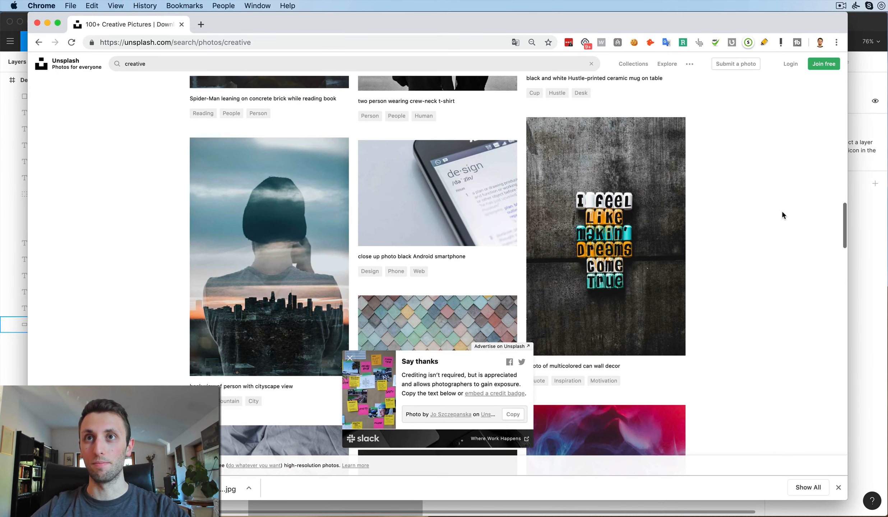
scroll(782, 209, down, 3)
scroll(781, 210, up, 3)
scroll(781, 209, down, 4)
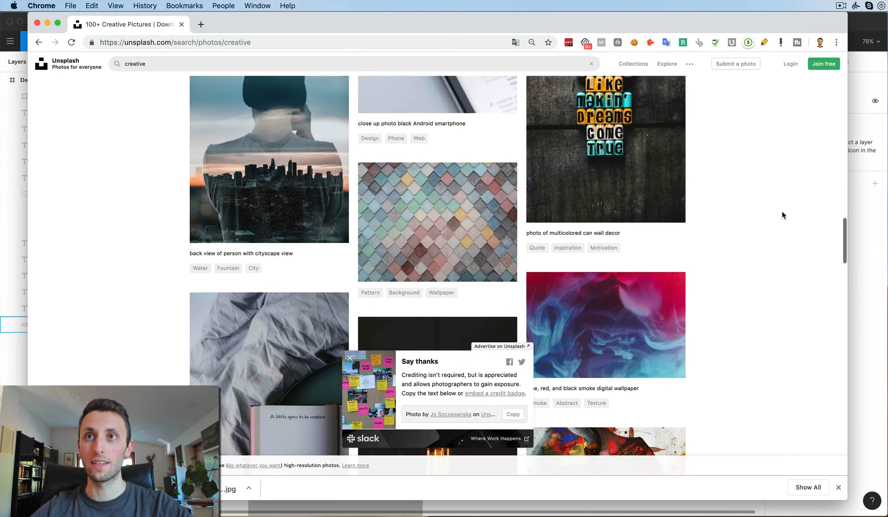
scroll(781, 213, down, 10)
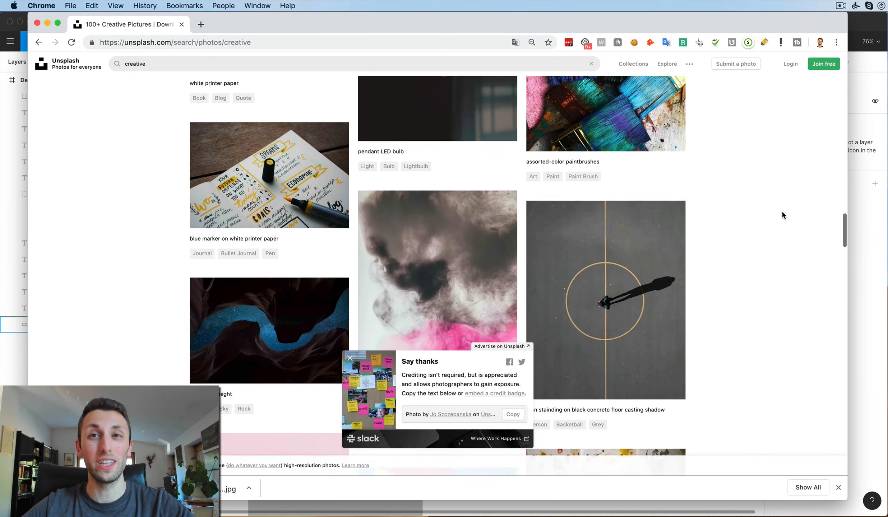
scroll(782, 215, down, 7)
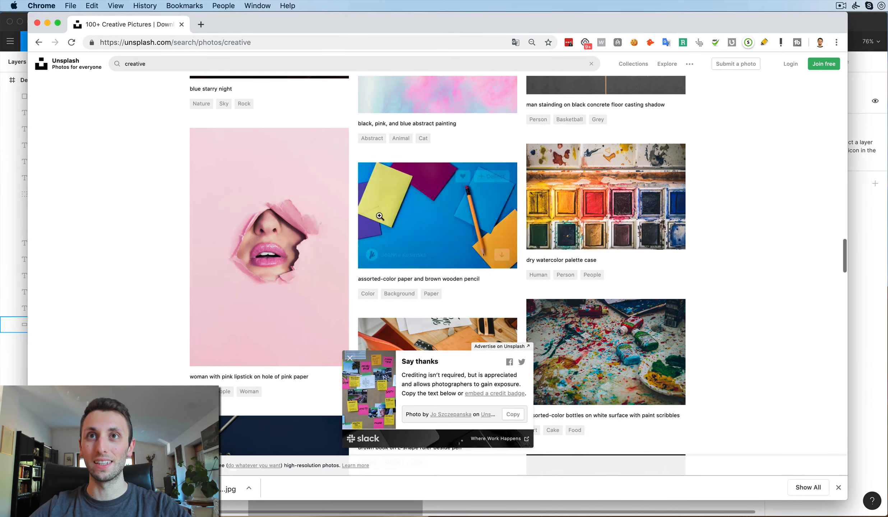
click(502, 254)
Browse much further down the creative results and download the photo of the silver and white keyboard on a brown wooden surface
scroll(729, 233, down, 3)
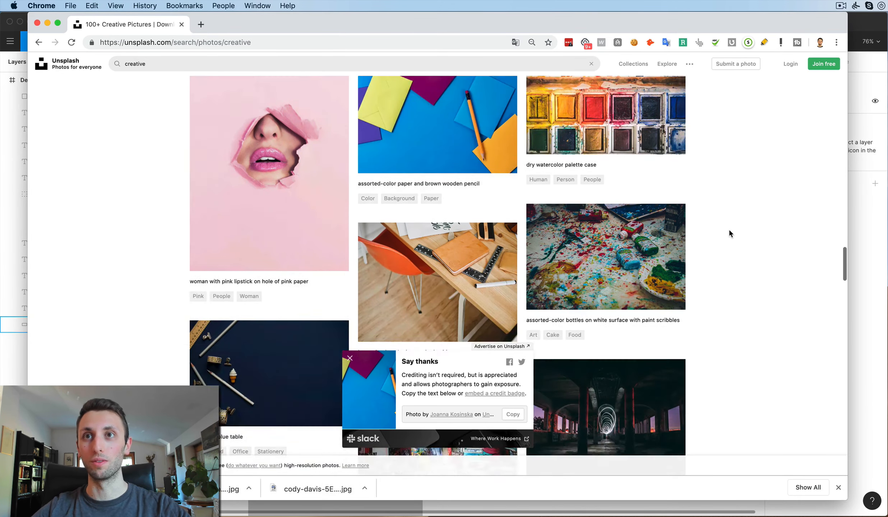
scroll(729, 234, down, 15)
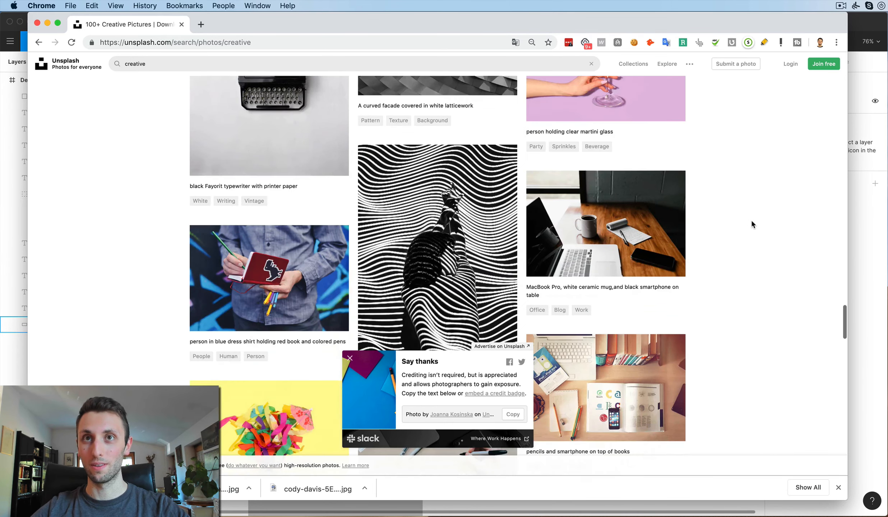
scroll(752, 224, down, 10)
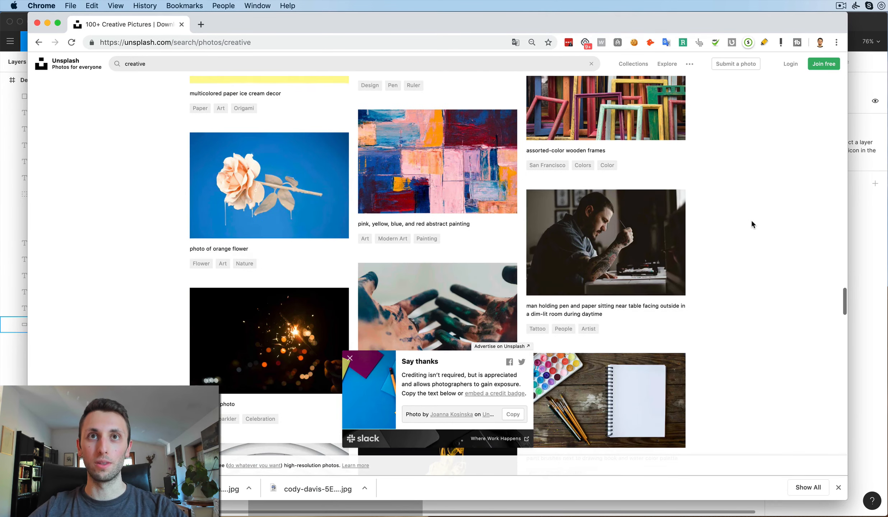
mouse_move(306, 210)
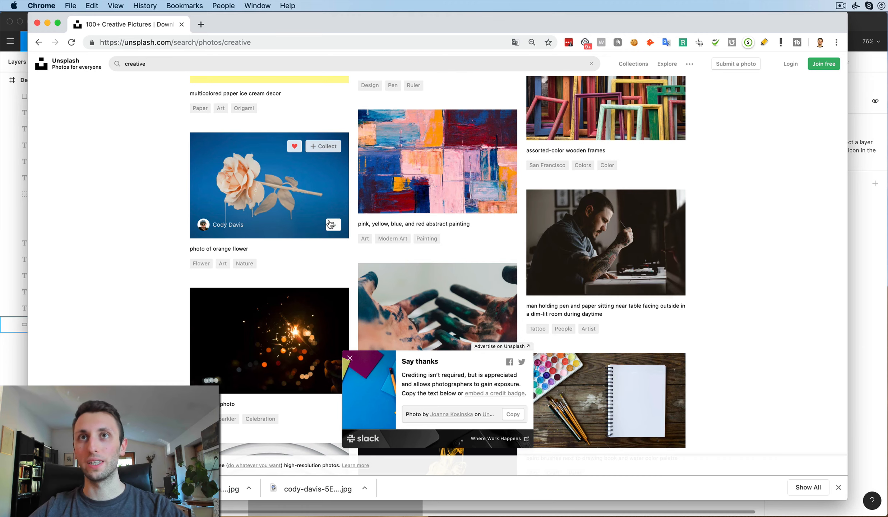
scroll(735, 203, down, 7)
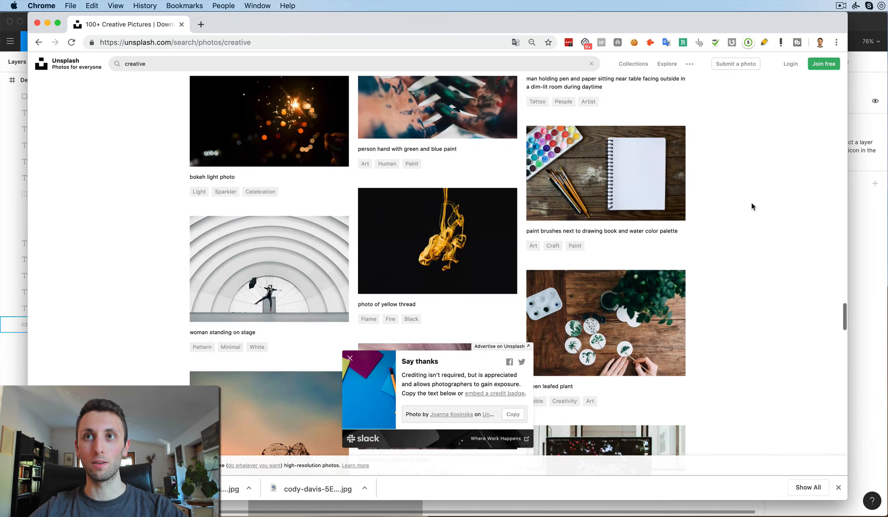
scroll(748, 204, down, 12)
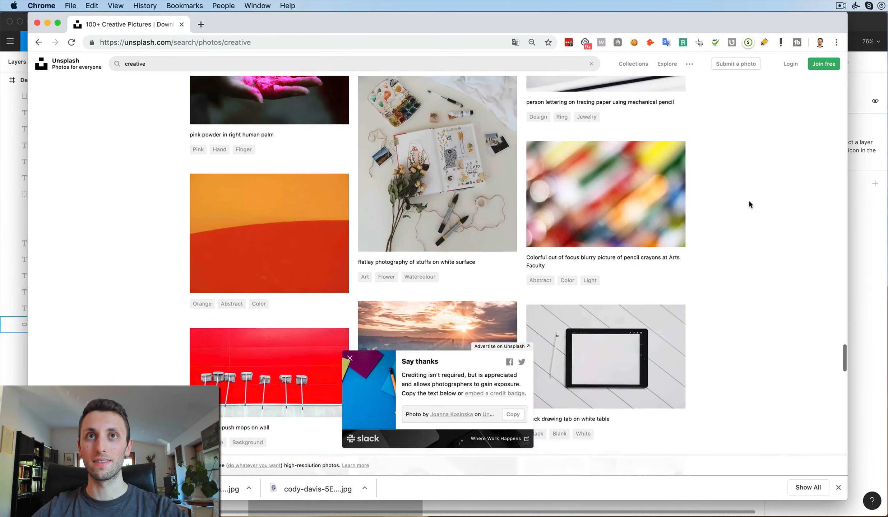
mouse_move(226, 176)
scroll(342, 277, down, 2)
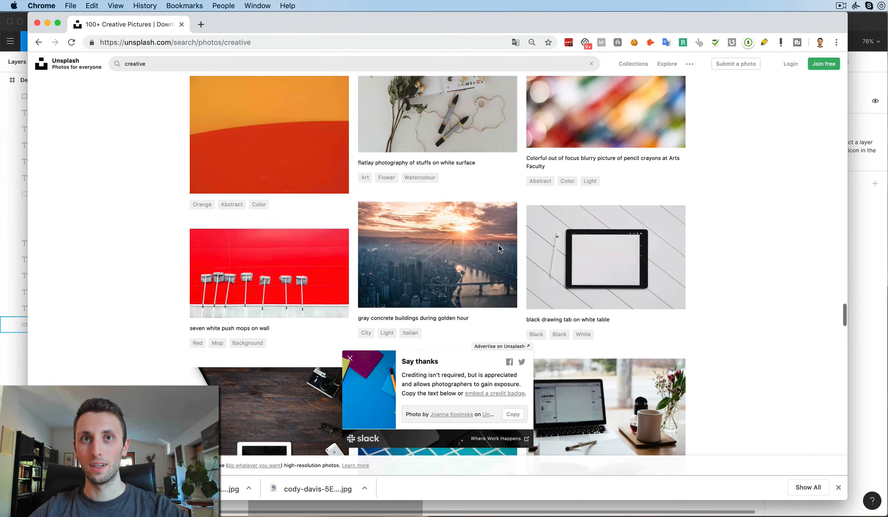
scroll(709, 252, down, 5)
scroll(709, 252, up, 4)
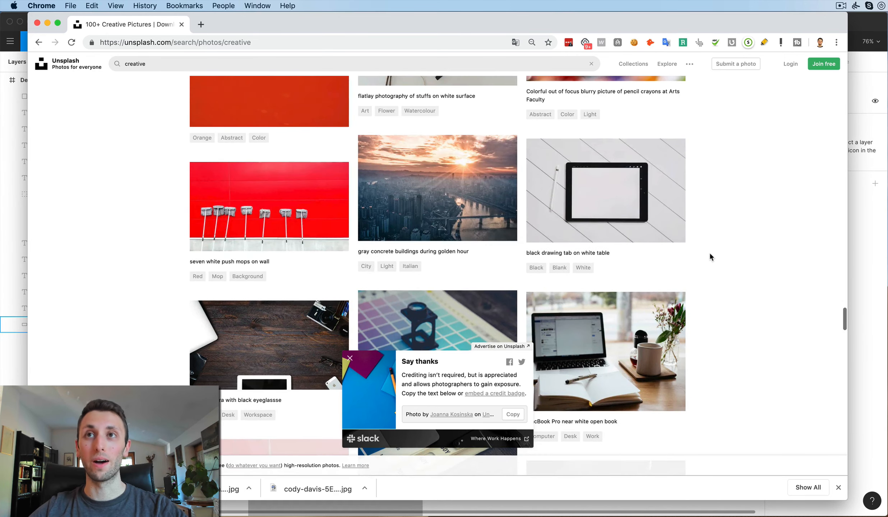
scroll(715, 251, down, 1)
scroll(723, 250, down, 14)
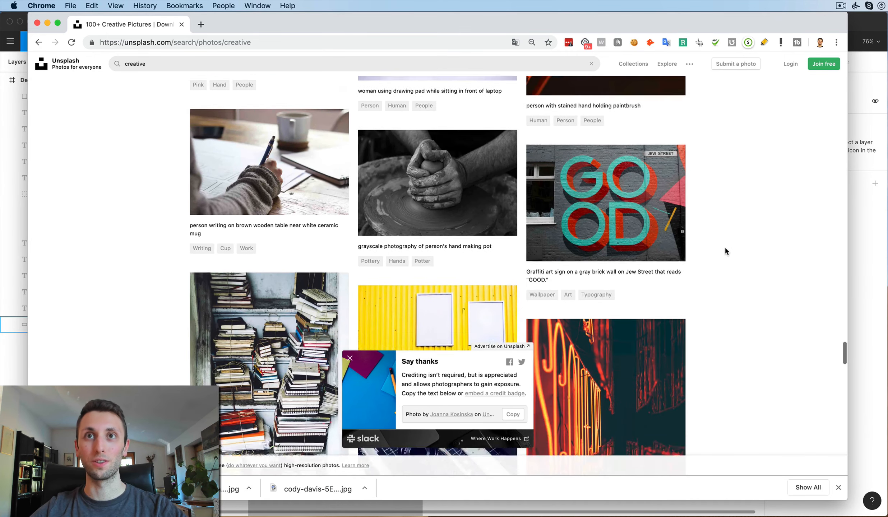
scroll(463, 230, down, 7)
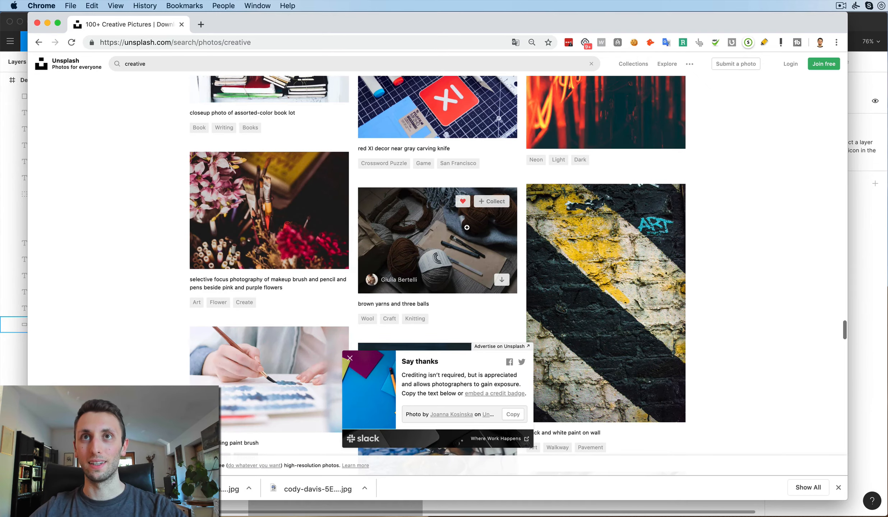
scroll(468, 234, up, 2)
scroll(460, 234, down, 3)
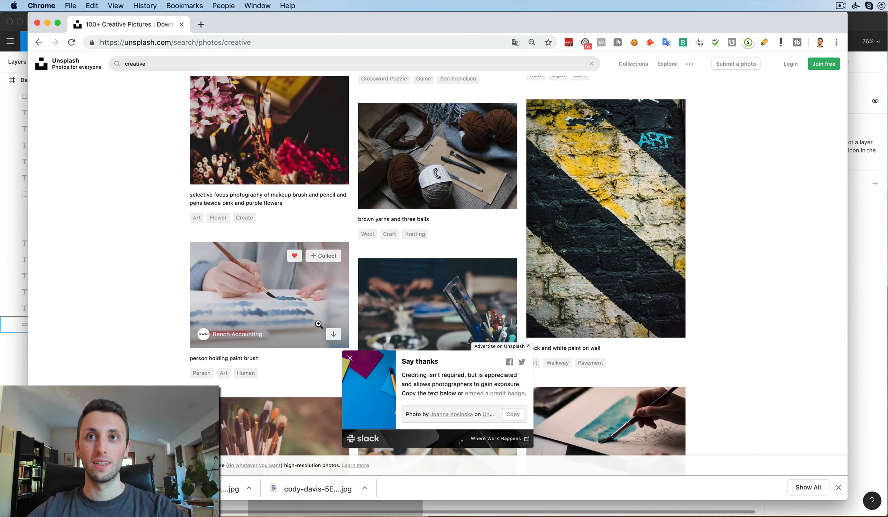
scroll(331, 327, down, 7)
scroll(318, 324, down, 20)
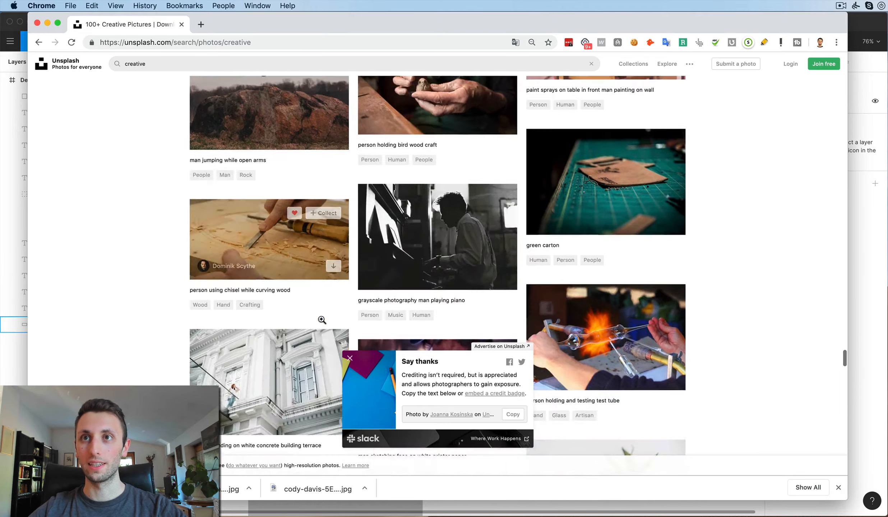
scroll(321, 320, down, 6)
scroll(503, 280, up, 5)
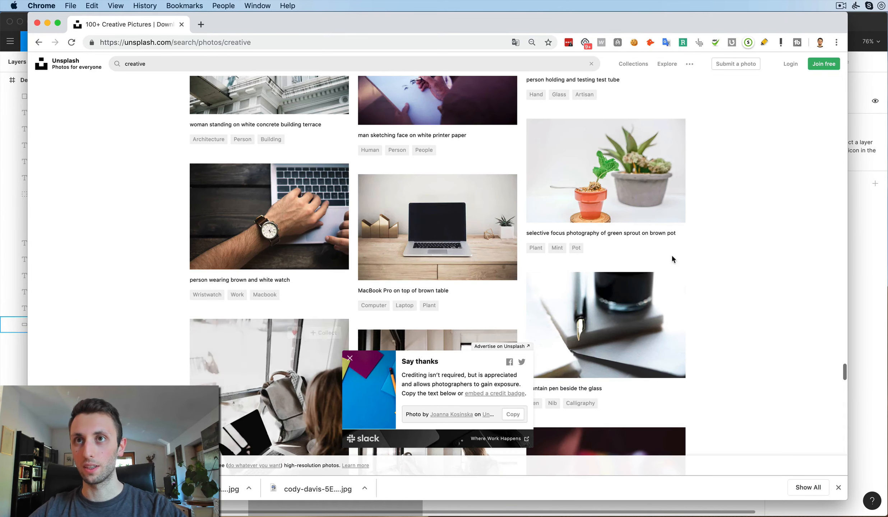
scroll(718, 256, down, 1)
scroll(718, 255, down, 10)
scroll(718, 255, up, 5)
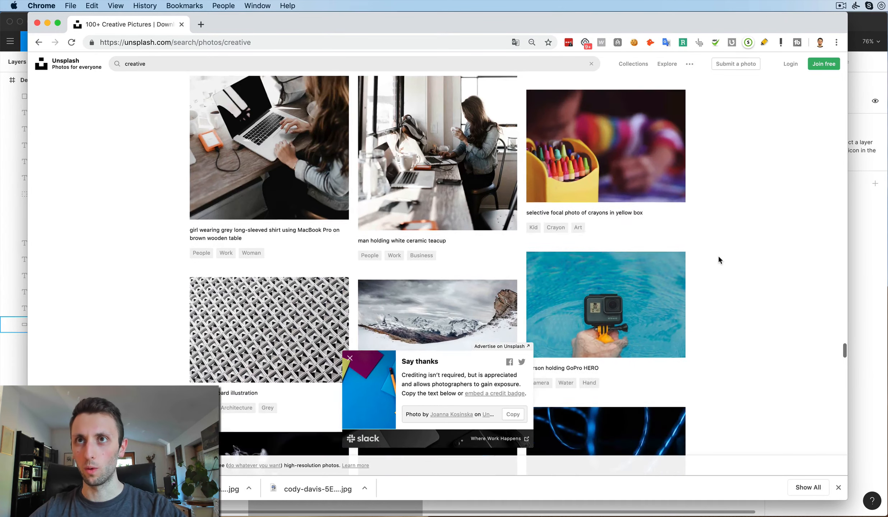
scroll(729, 255, down, 20)
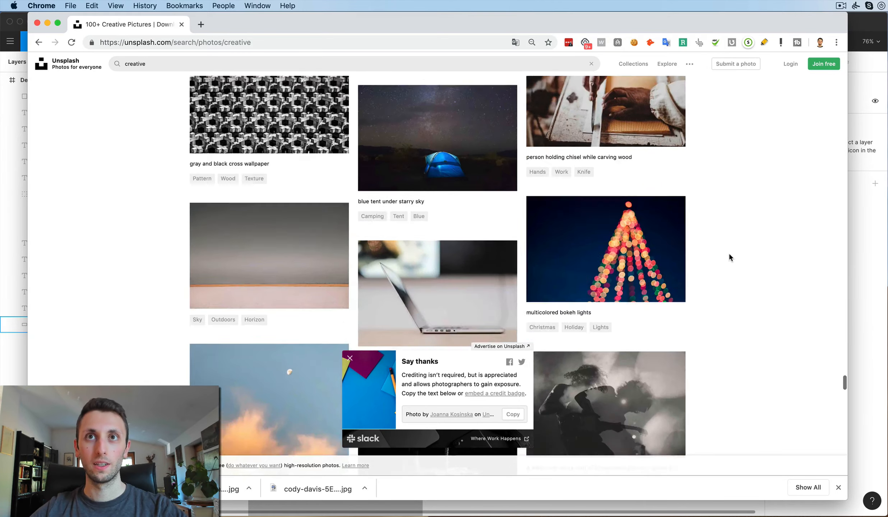
scroll(729, 256, up, 6)
scroll(729, 257, down, 20)
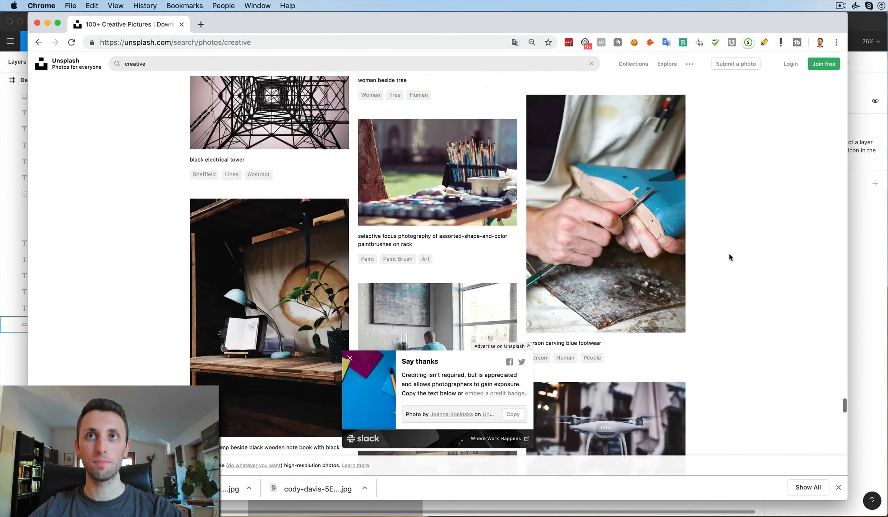
scroll(729, 255, down, 6)
scroll(729, 254, down, 4)
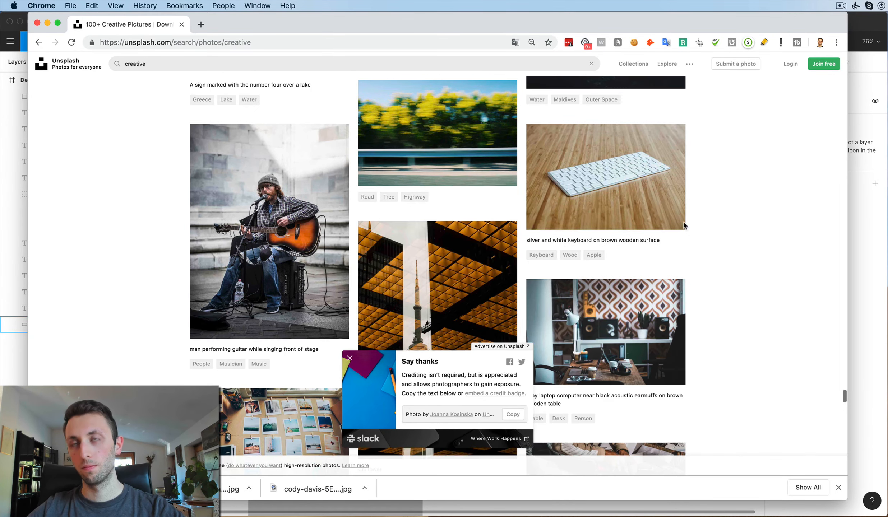
click(669, 217)
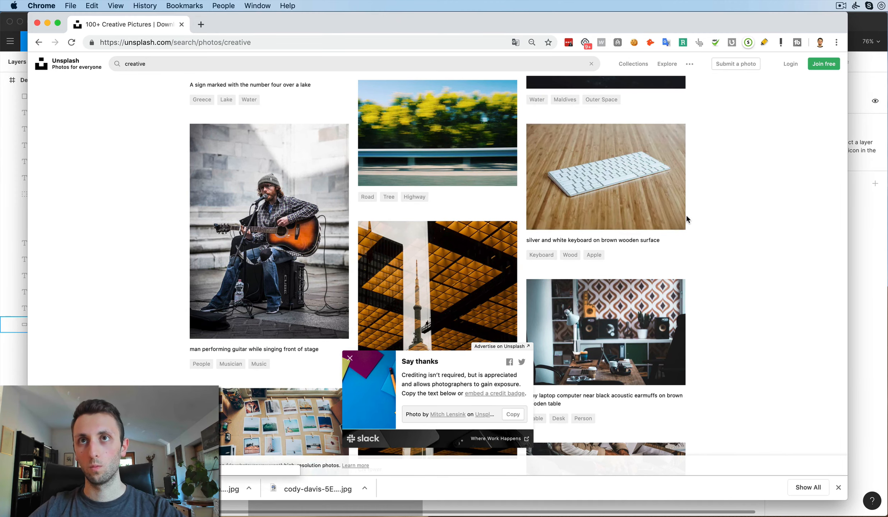
Search Unsplash for "office" and download the photo of the hallway between glass-panel doors
scroll(739, 214, down, 15)
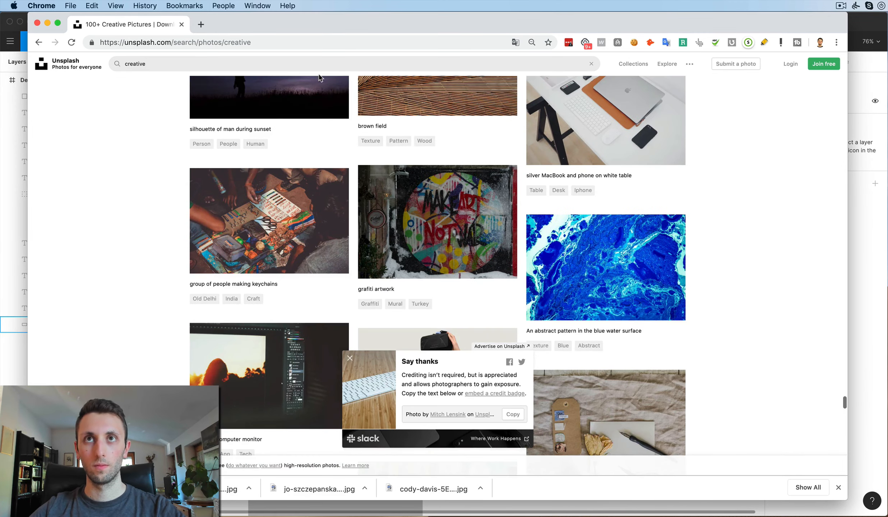
double_click(133, 58)
text(office)
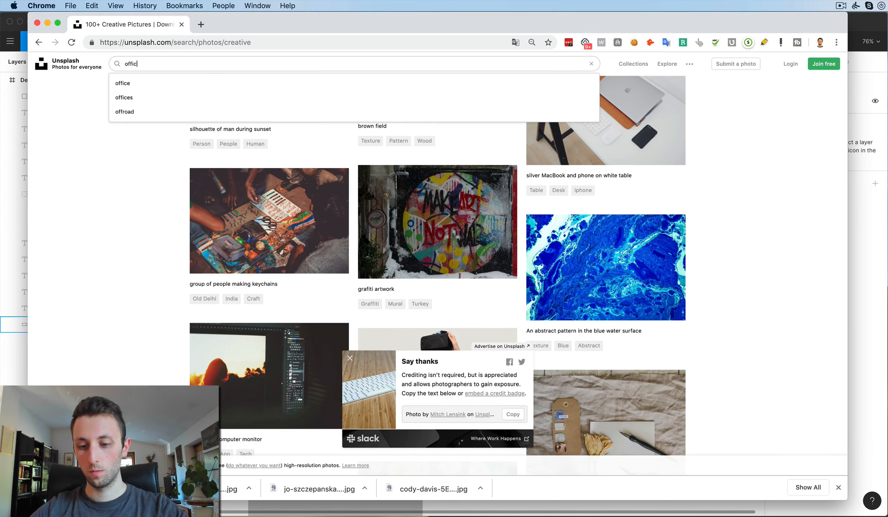
key(Return)
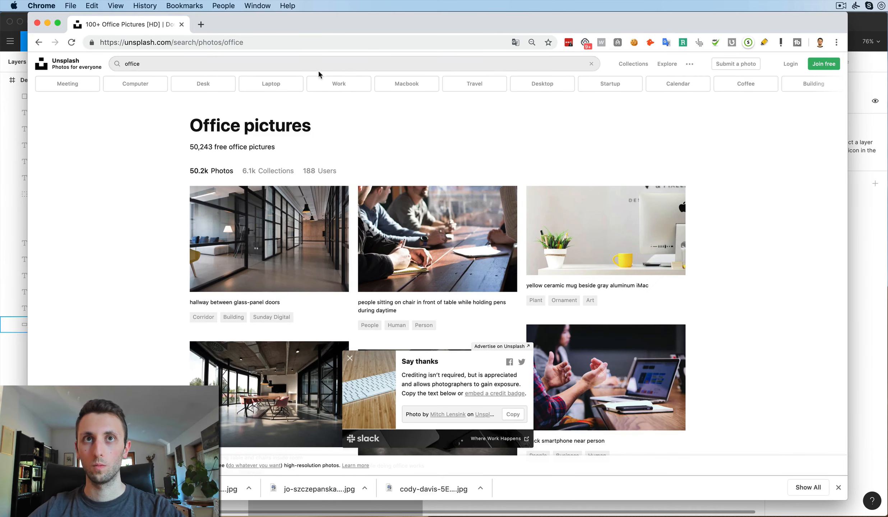
click(333, 278)
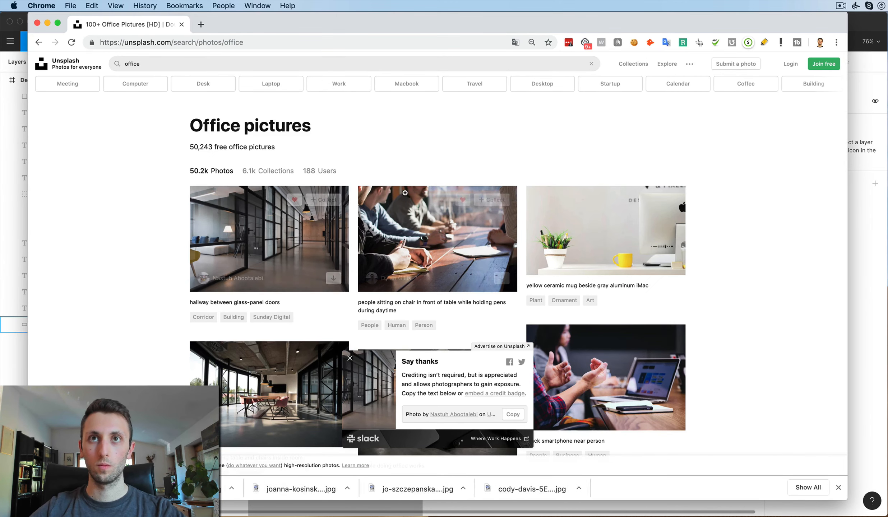
Download the photos of the man and woman sitting on a table and the man in a gray sweatshirt at an iMac
scroll(467, 124, down, 5)
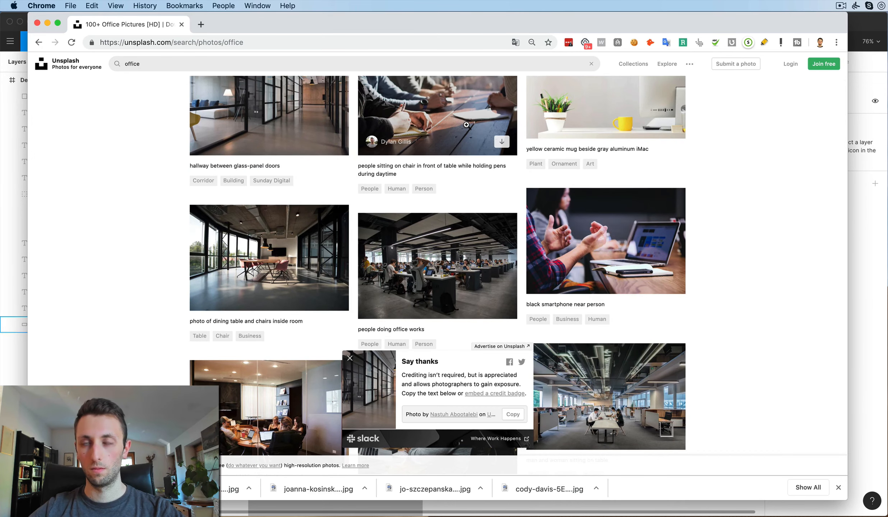
scroll(496, 251, down, 1)
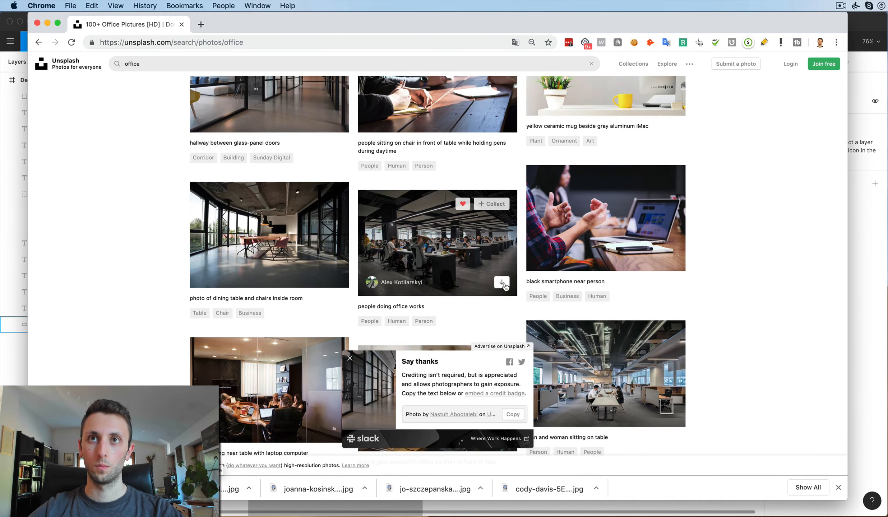
click(671, 414)
scroll(693, 357, down, 5)
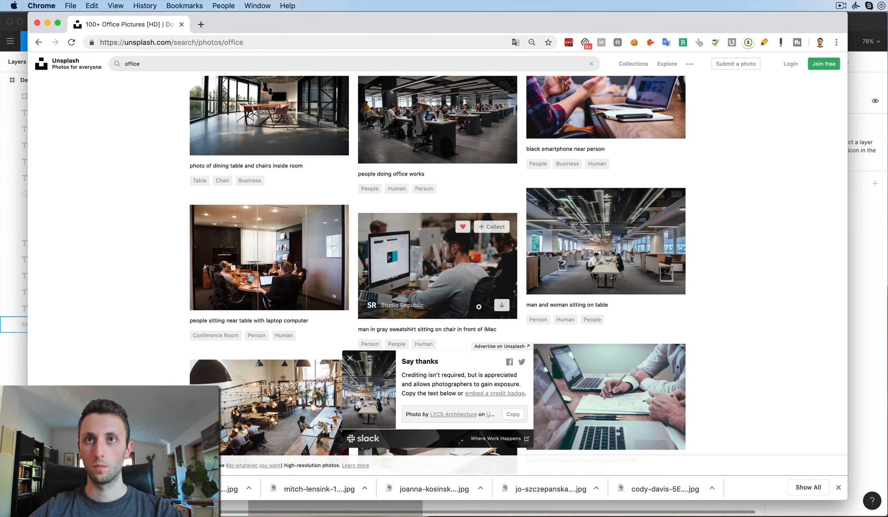
click(500, 306)
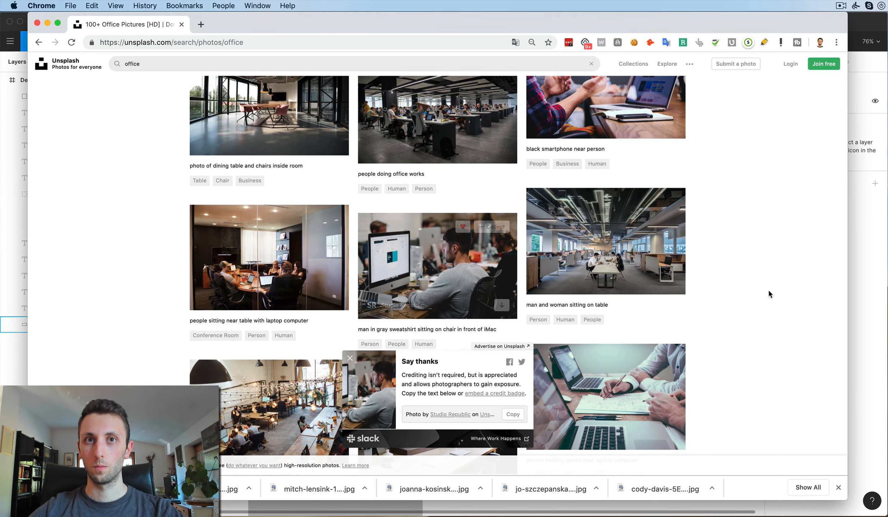
Switch back to Figma and select the gray hero background rectangle, keeping the About Us section in view
click(870, 287)
click(436, 159)
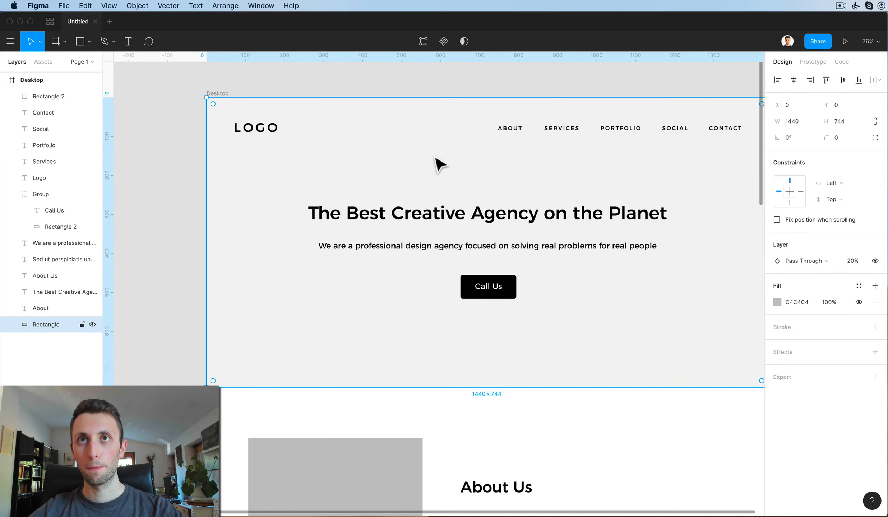
scroll(436, 158, down, 3)
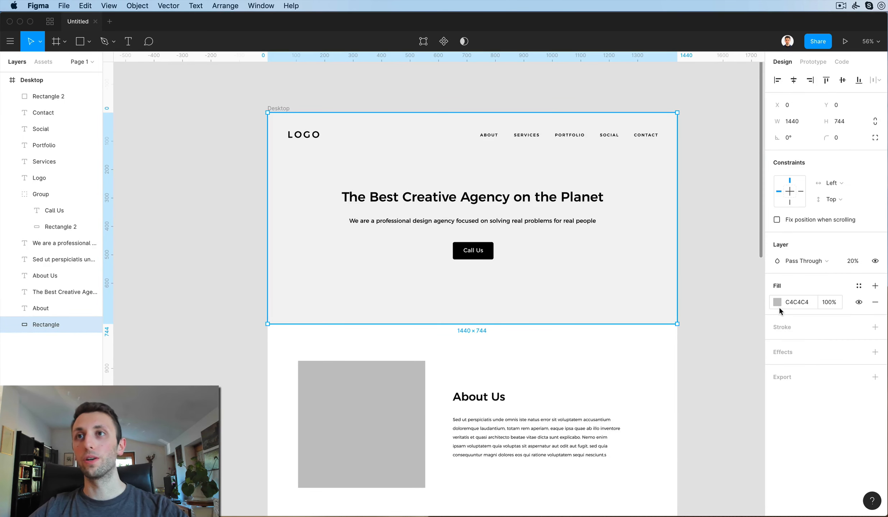
Change the hero background rectangle's solid fill to blue 0038FF and set its layer opacity to 100%
click(777, 304)
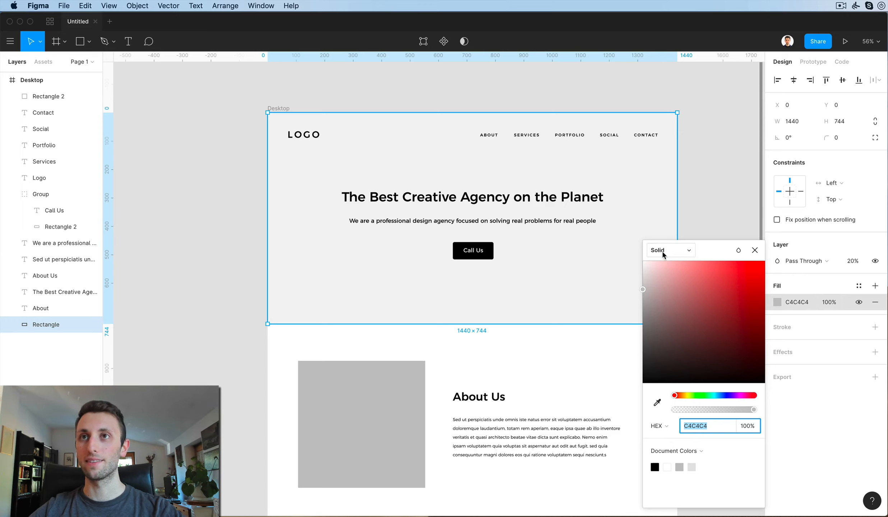
click(671, 255)
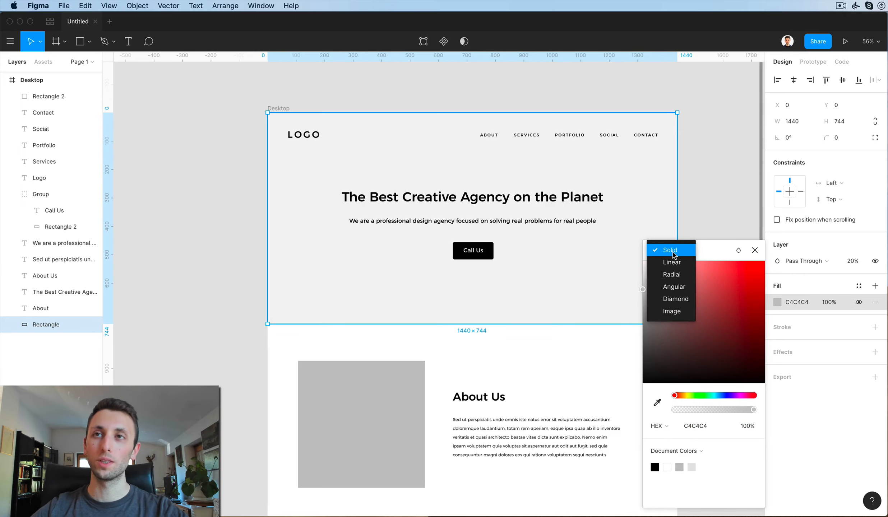
click(673, 255)
click(725, 398)
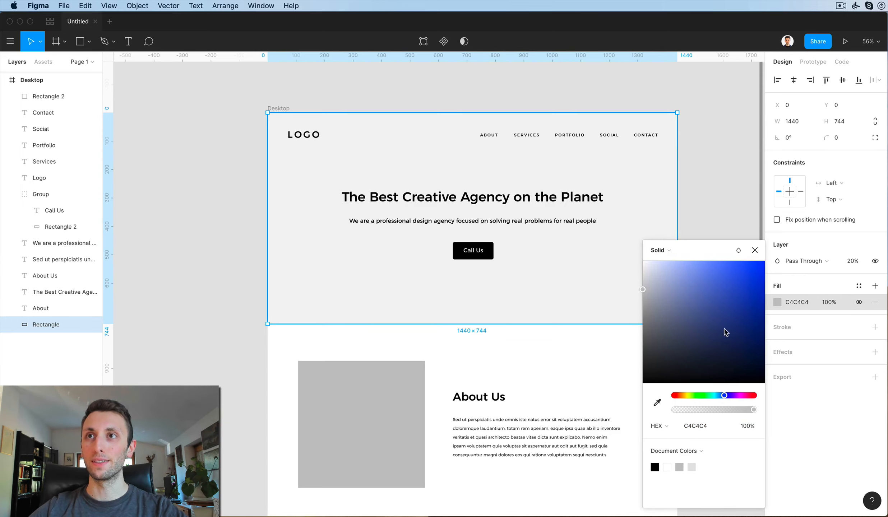
drag(726, 333, 792, 248)
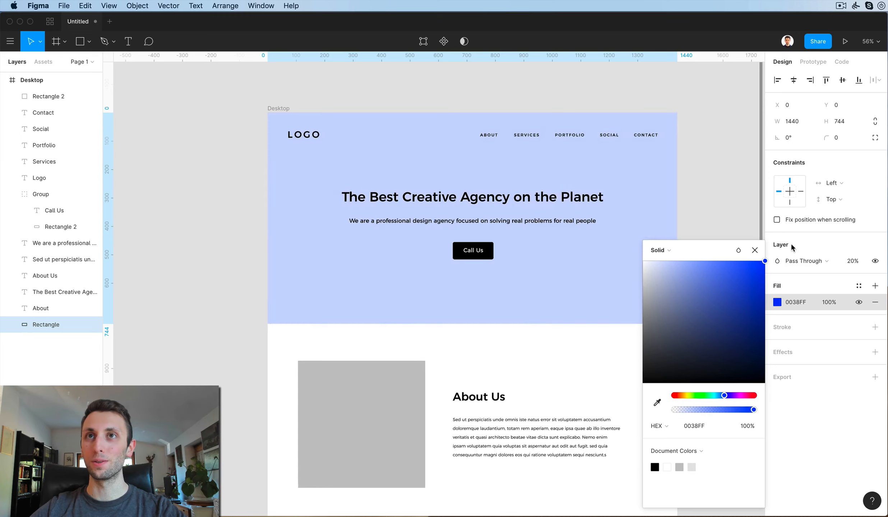
click(849, 261)
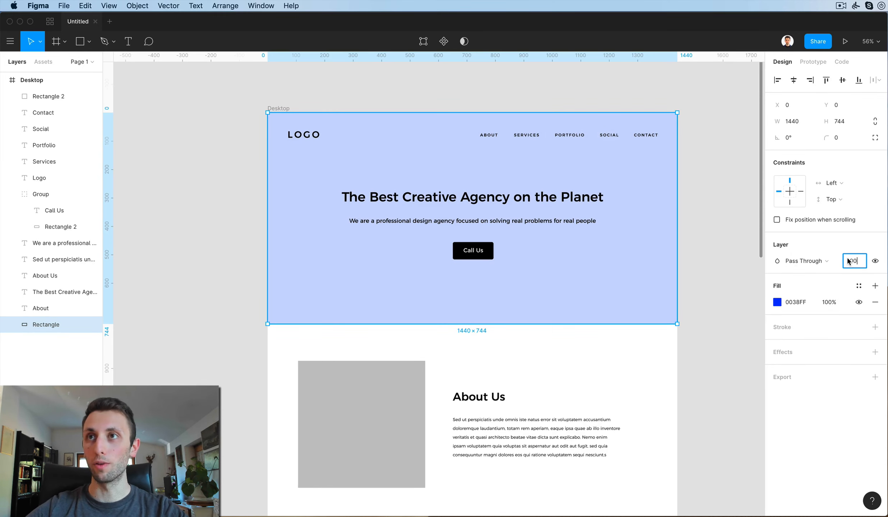
key(Return)
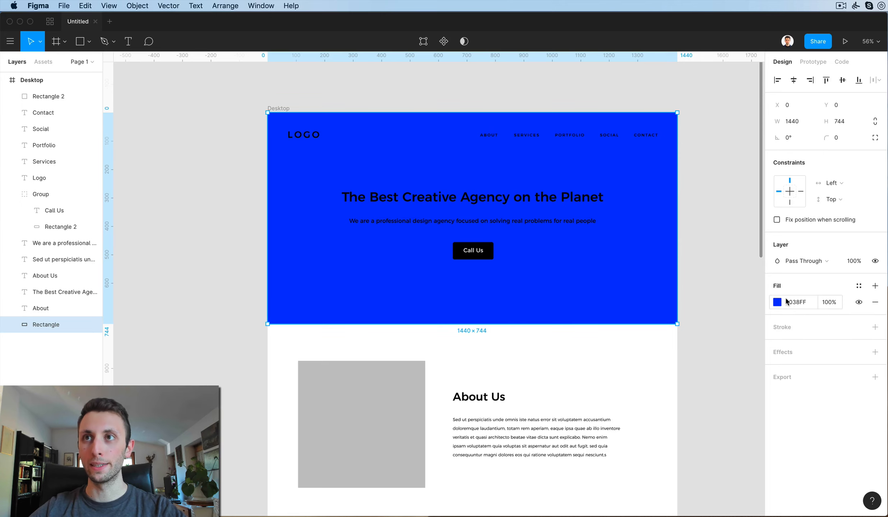
Add a second fill to the hero rectangle as an image, using the studio-republic iMac photo from the Downloads folder
click(875, 287)
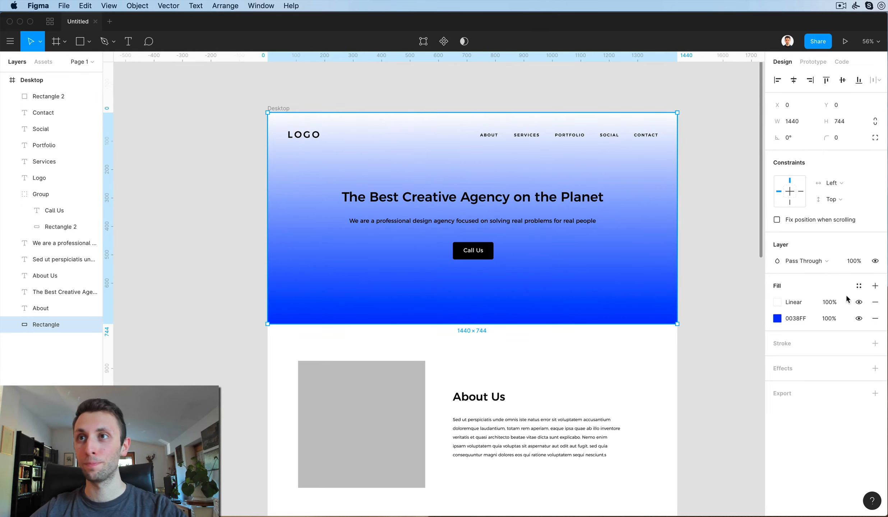
click(777, 301)
click(675, 217)
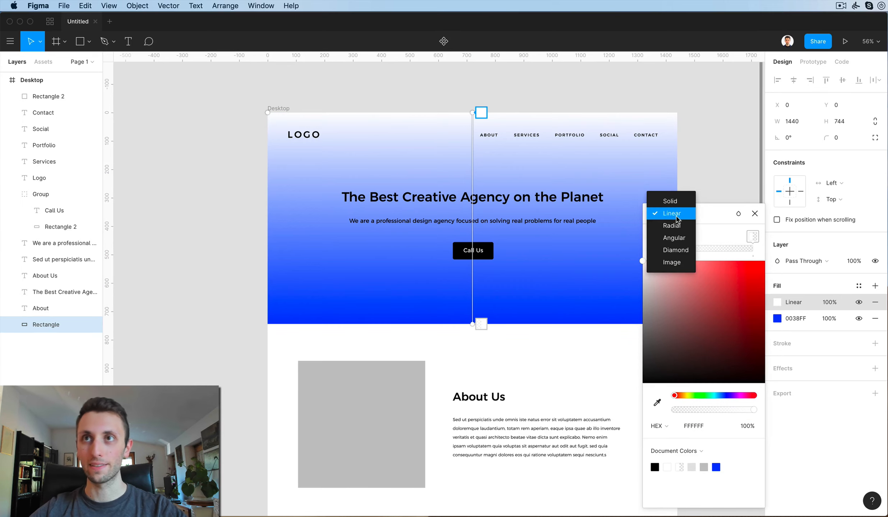
click(674, 263)
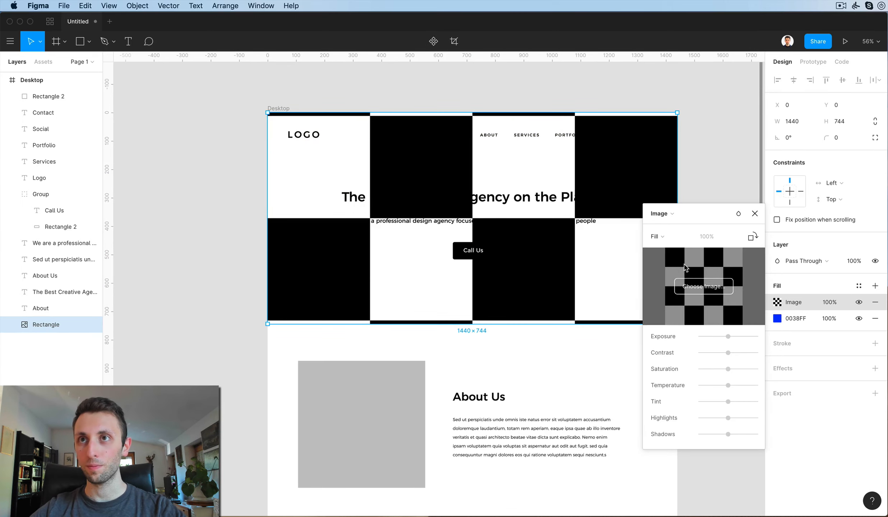
click(699, 287)
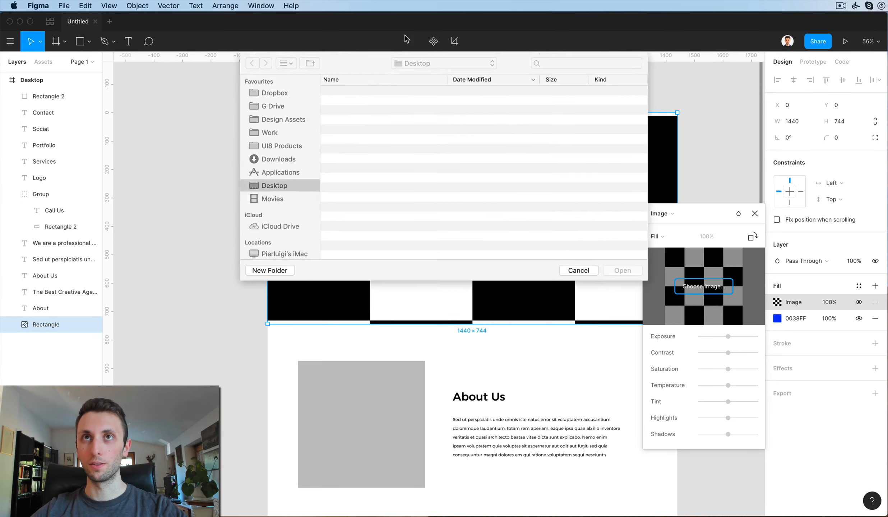
click(279, 159)
click(363, 96)
key(space)
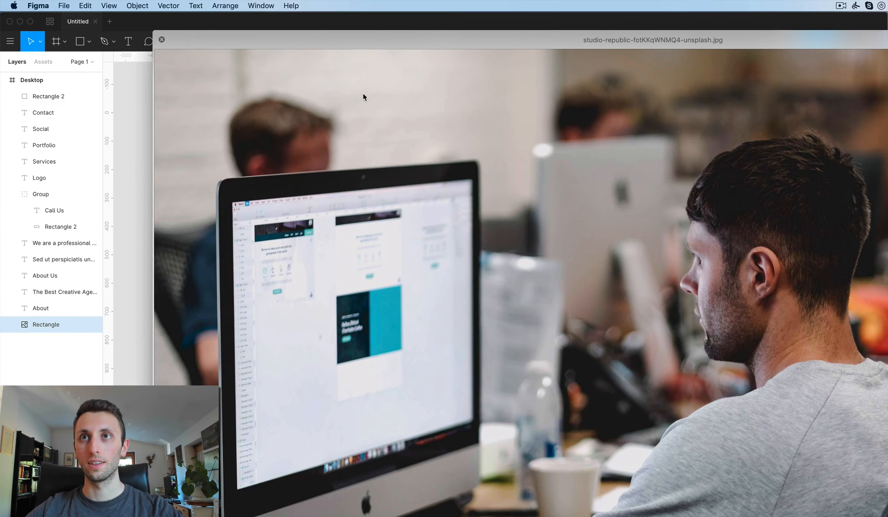
key(space)
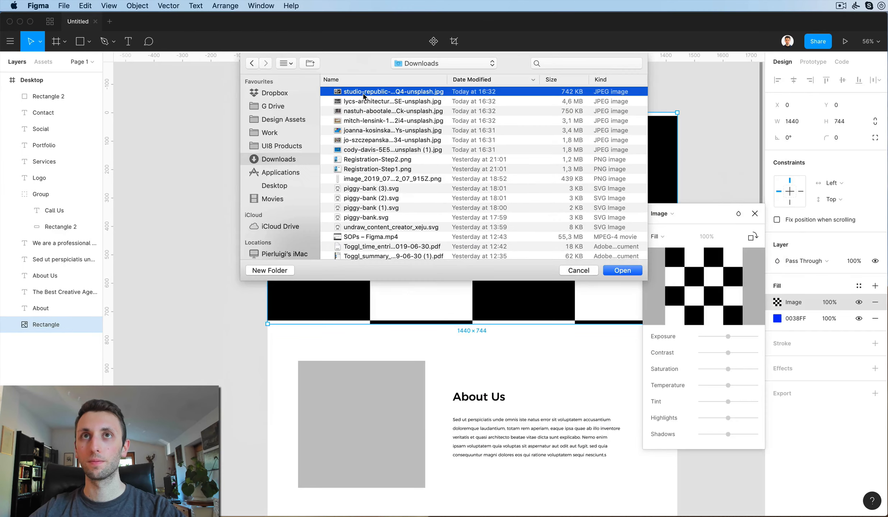
key(Return)
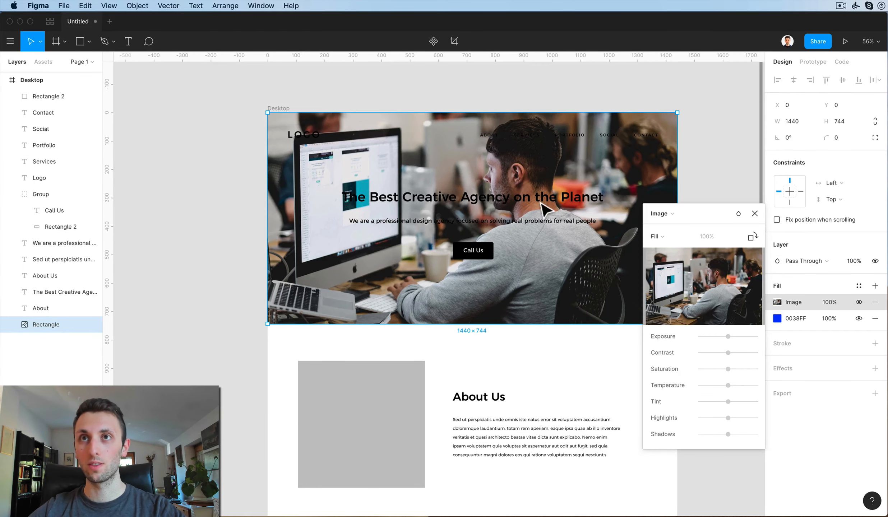
Lower the hero photo fill's opacity to 20% over the blue fill
click(828, 303)
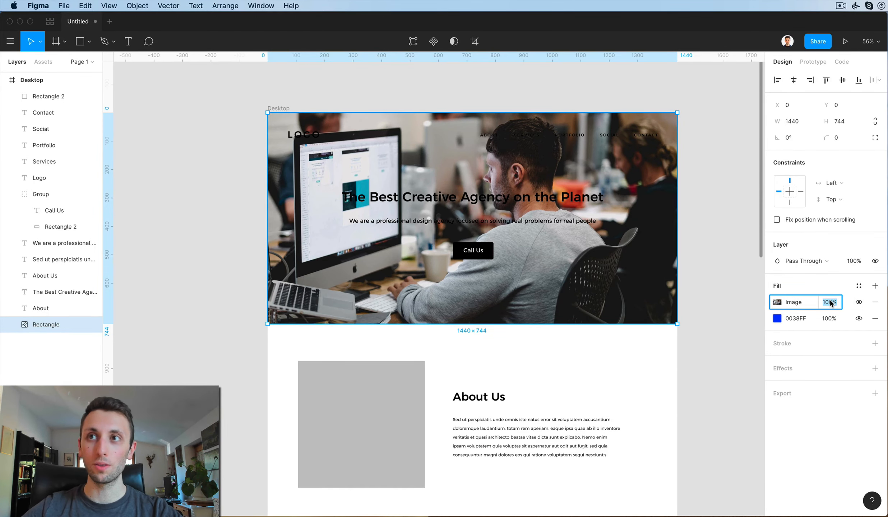
key(shift+Down)
key(shift+Down)
key(shift+Down)
key(shift+Down)
key(shift+Down)
key(shift+Down)
key(shift+Down)
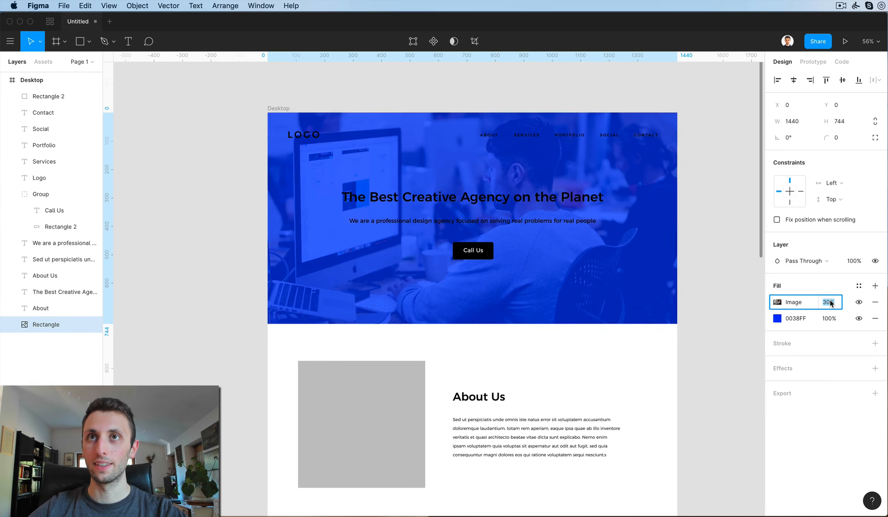
key(shift+Down)
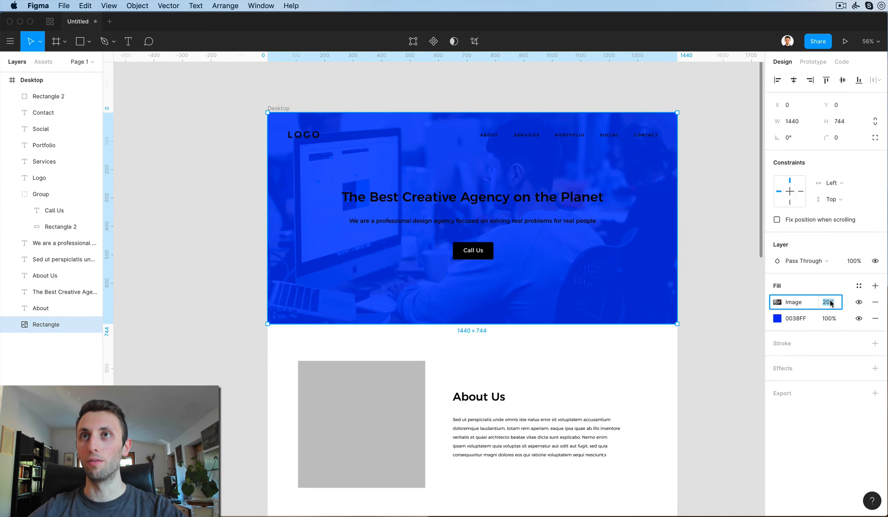
key(Down)
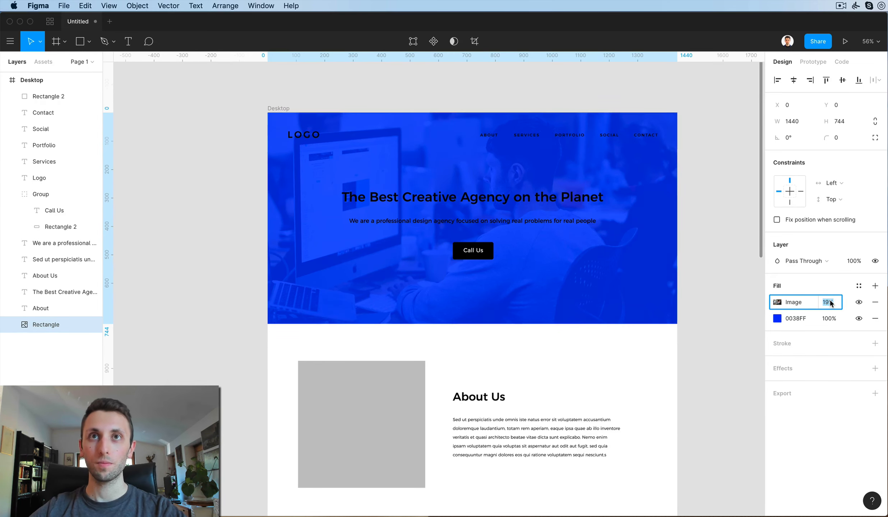
key(Down)
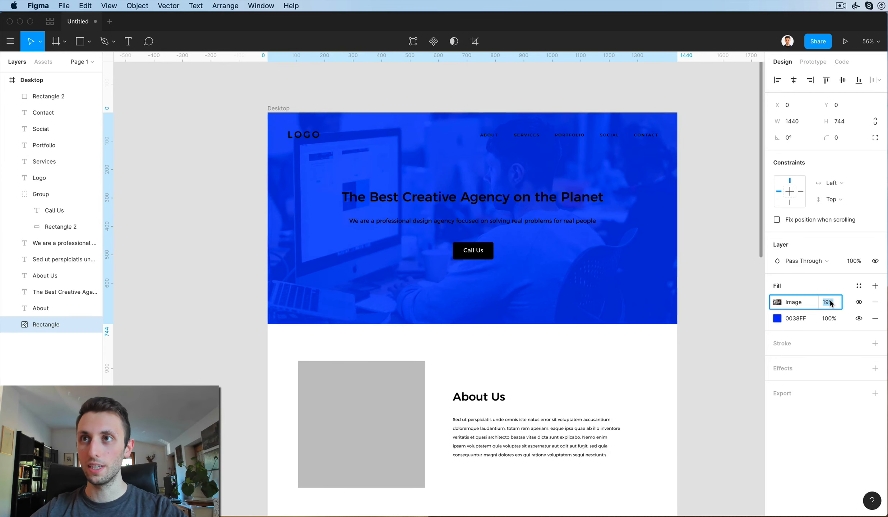
click(729, 206)
Recolor the navigation links, the hero headline and the subheading white
scroll(730, 206, up, 5)
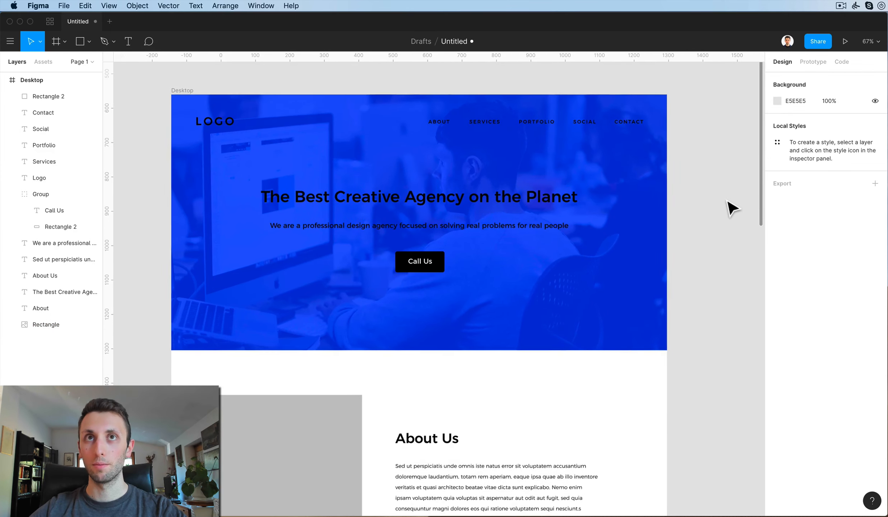
scroll(561, 193, down, 4)
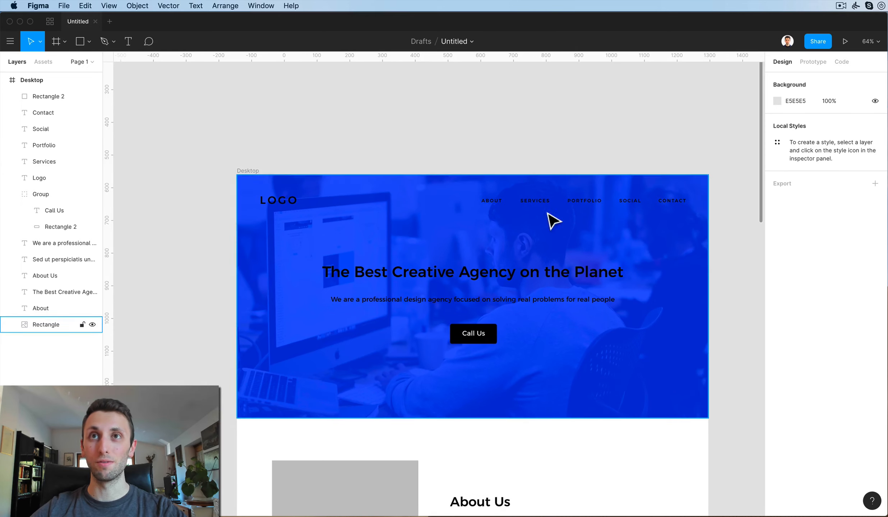
drag(733, 195, 421, 317)
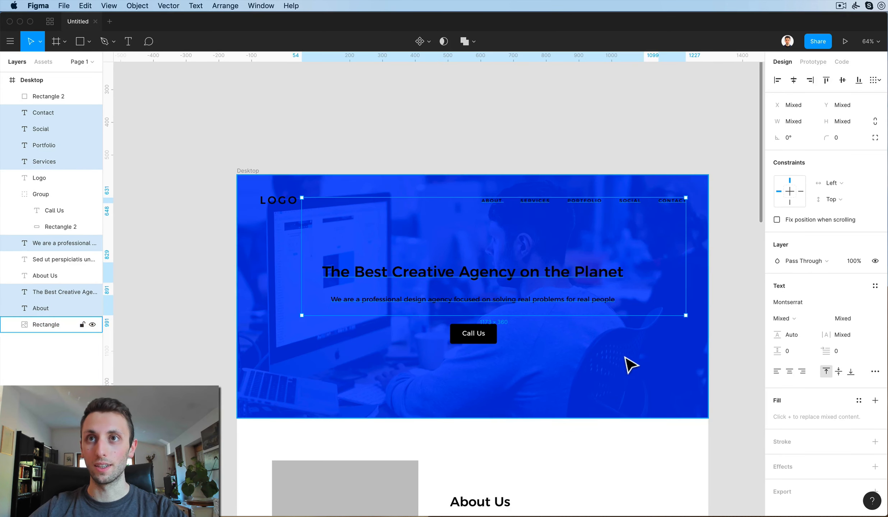
click(777, 417)
drag(684, 348, 501, 83)
click(664, 106)
Recolor the LOGO text FFFFFF by sampling the white page area below the hero
click(264, 199)
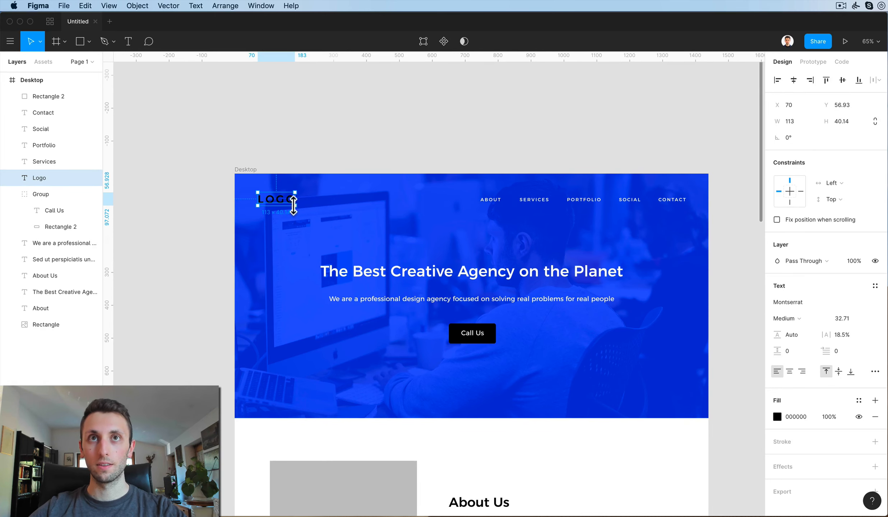
key(i)
click(541, 472)
scroll(539, 451, down, 2)
scroll(516, 392, up, 1)
scroll(517, 393, left, 1)
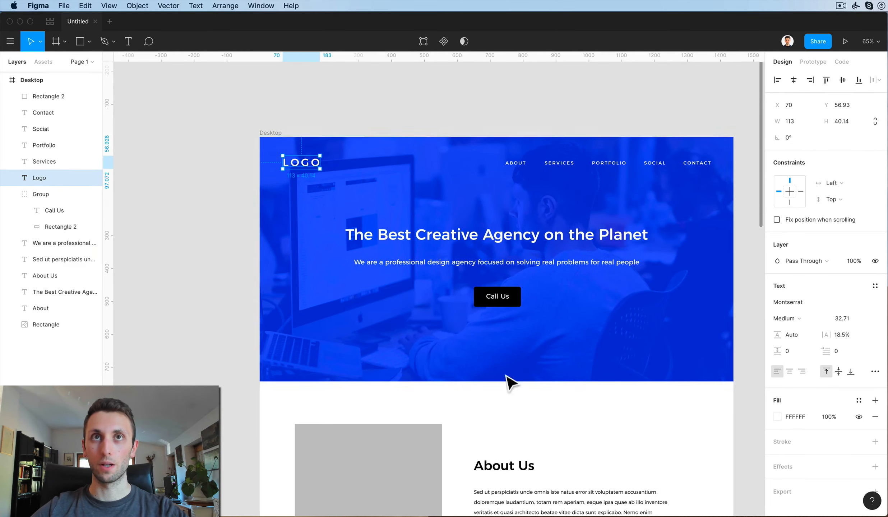
click(445, 77)
click(303, 168)
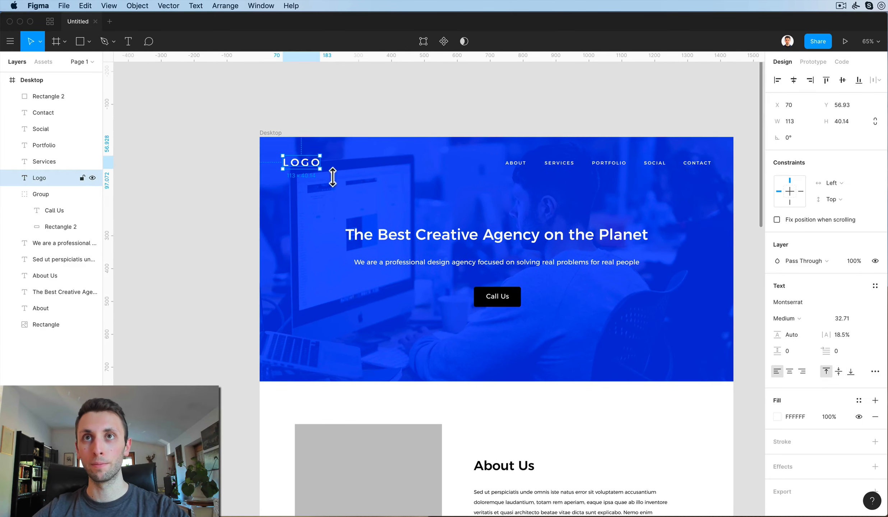
Copy the hero rectangle's 0038FF fill color and convert that solid fill to a linear gradient
click(359, 187)
click(778, 319)
key(super+c)
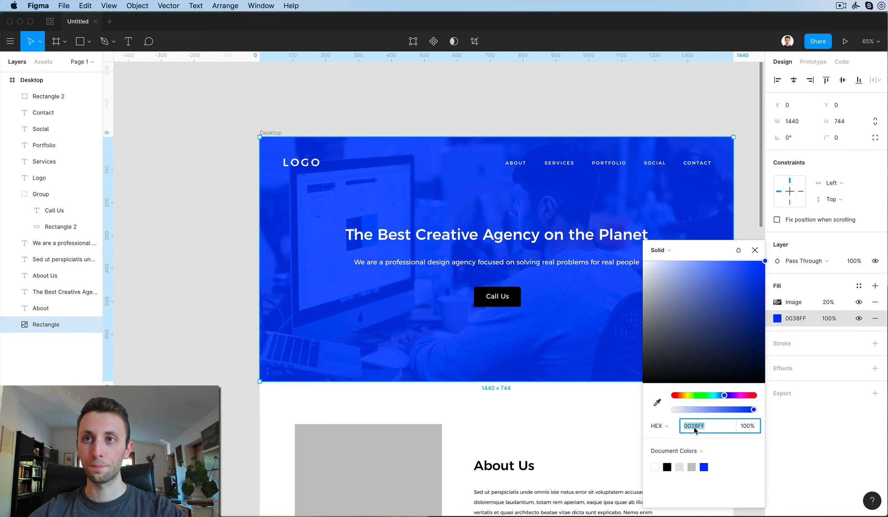
click(665, 252)
click(676, 262)
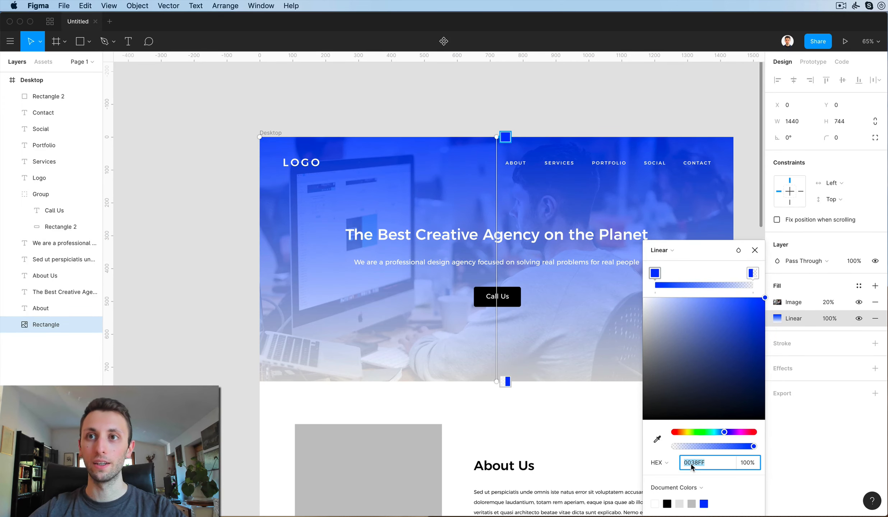
Set the hero gradient's end stop to a lighter blue, 0066FF, at 100% opacity
click(751, 274)
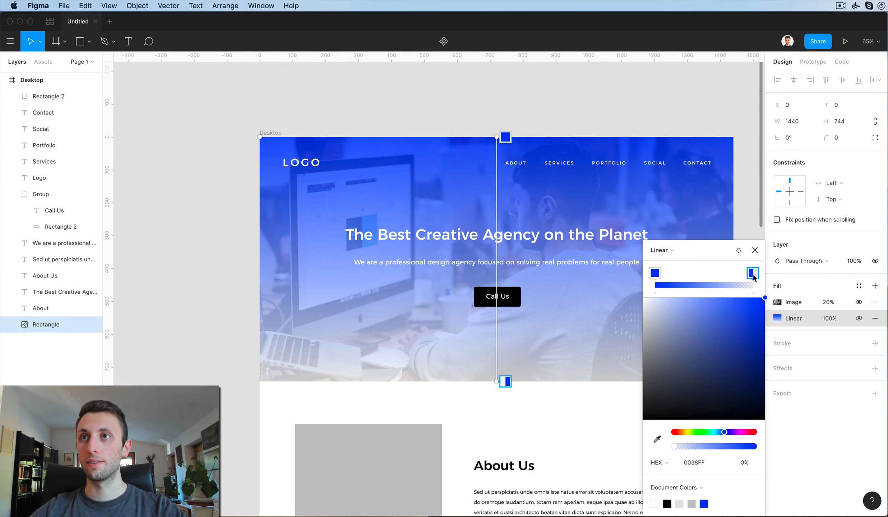
click(689, 466)
key(super+v)
key(Return)
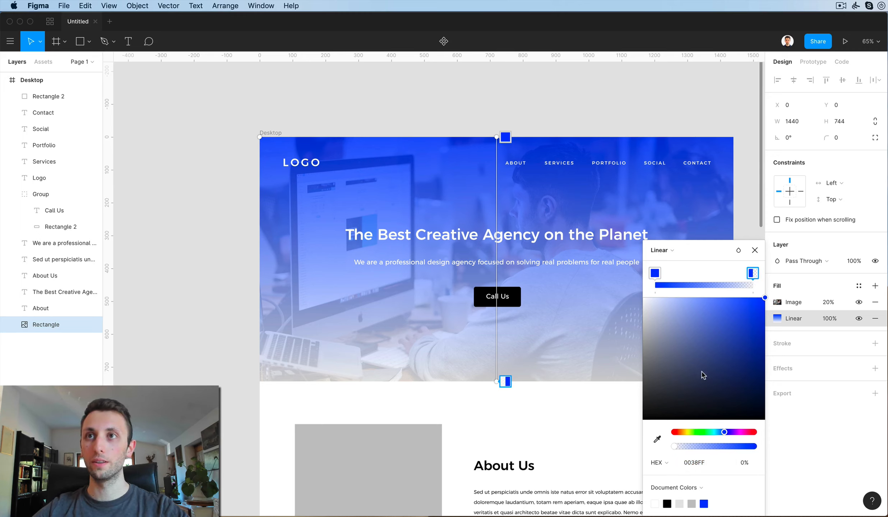
click(743, 467)
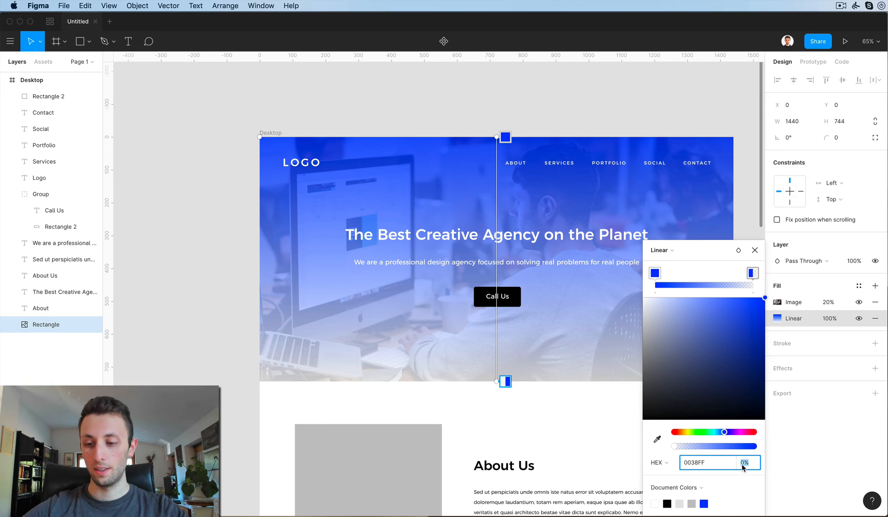
text(100)
key(Return)
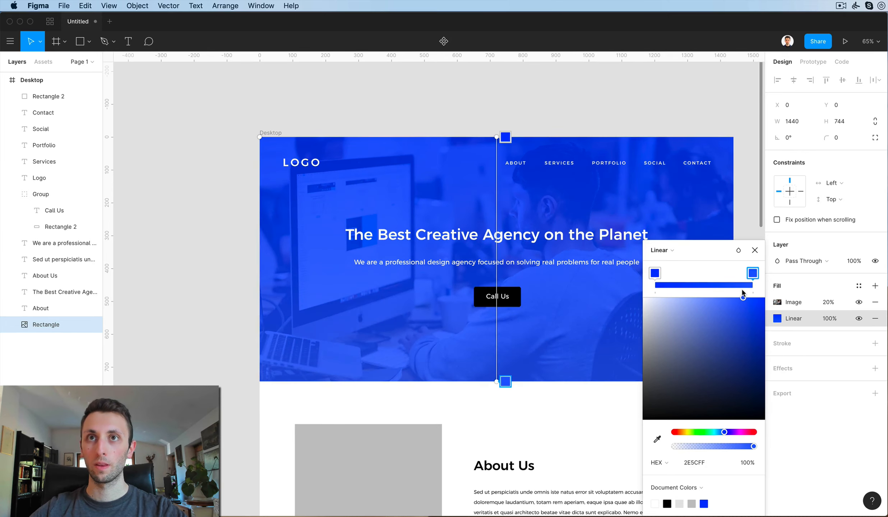
click(760, 297)
drag(771, 285, 772, 285)
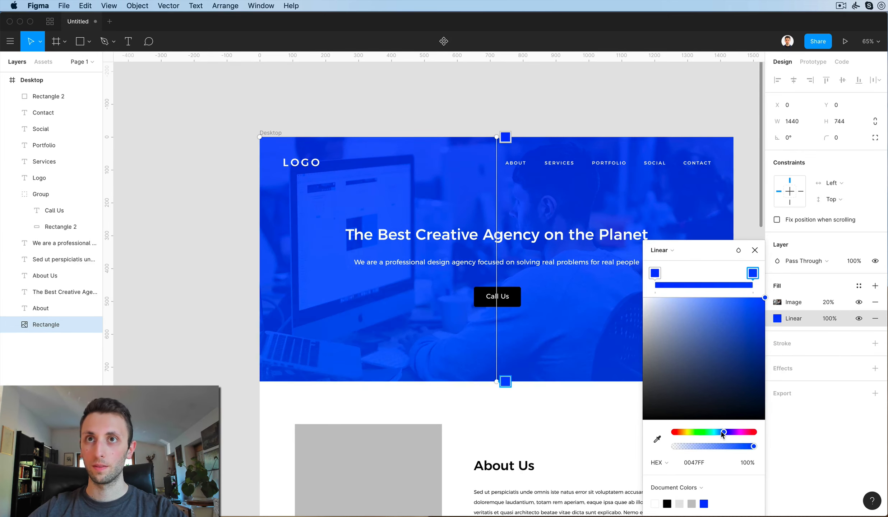
drag(723, 432, 720, 433)
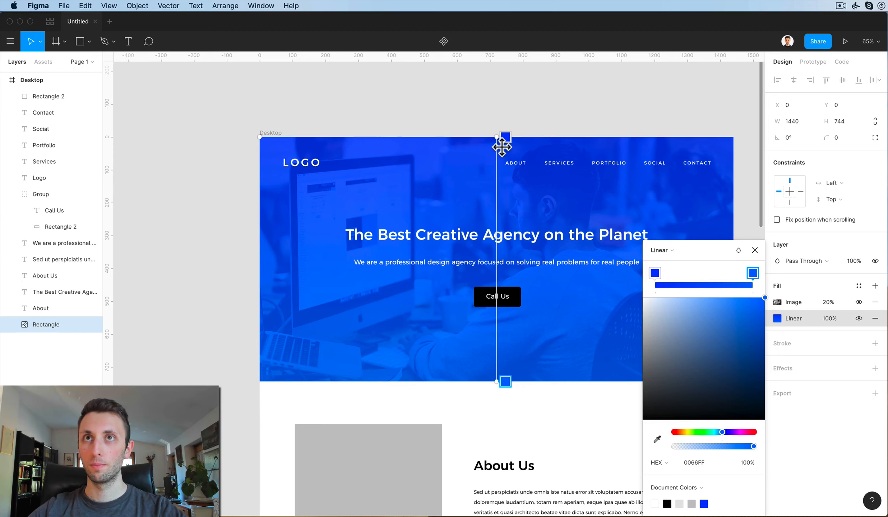
Reorient the hero gradient to run across the section, with lighter blue at its left and darker blue at its right
drag(502, 140, 269, 142)
click(535, 140)
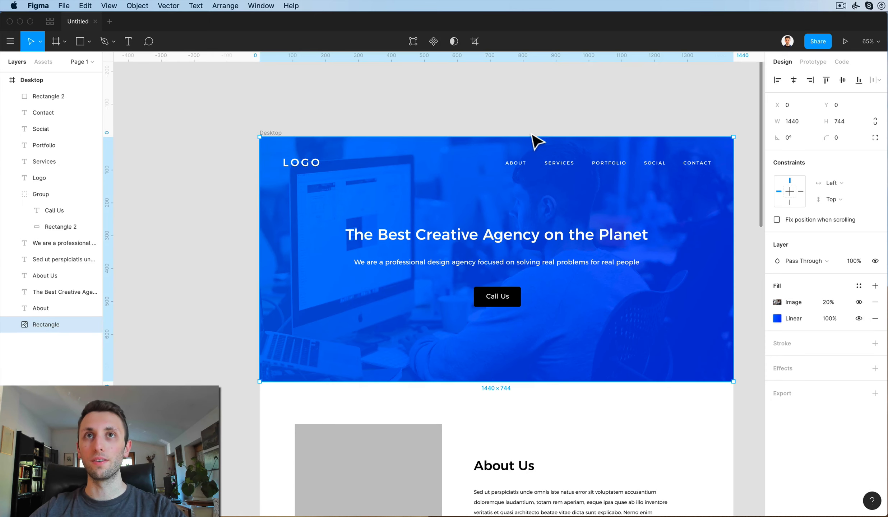
click(536, 126)
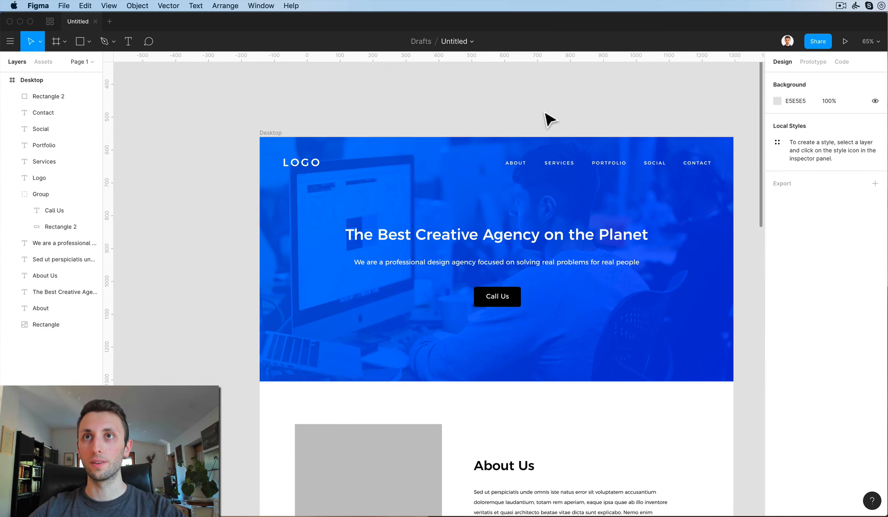
Recolor the Call Us button's background rectangle orange, FF8A00
super+click(519, 295)
click(777, 285)
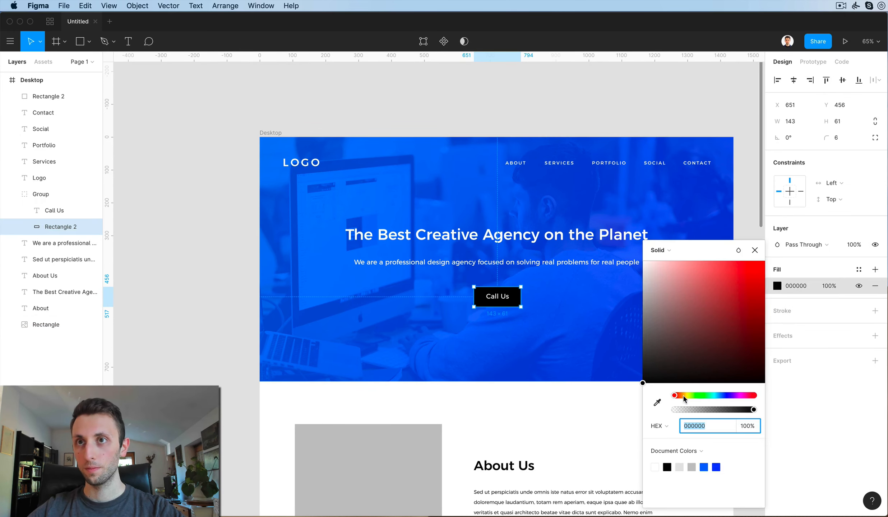
text(FF8A00)
key(Return)
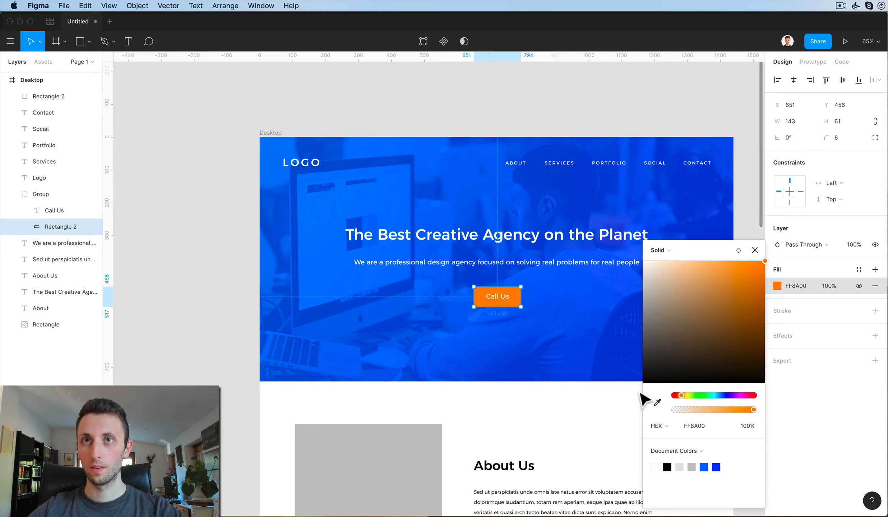
drag(681, 395, 681, 396)
Set the Call Us button label's font weight to SemiBold
scroll(482, 281, up, 2)
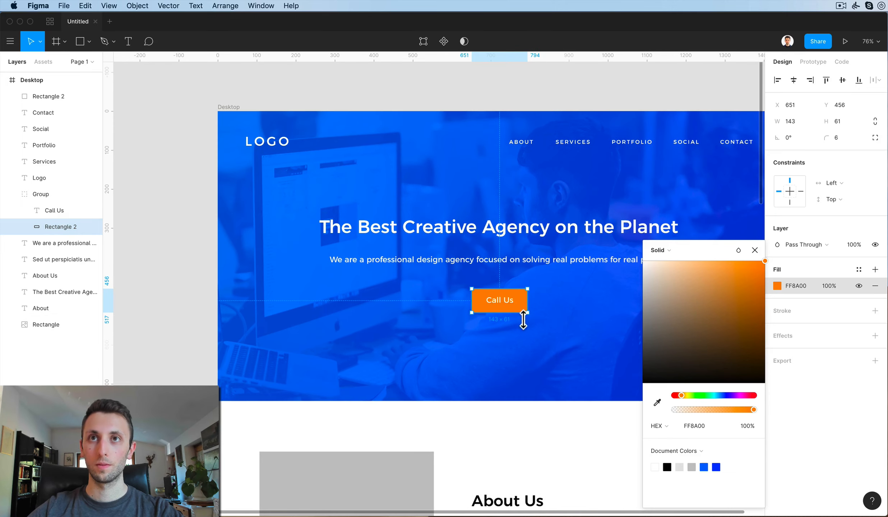
click(500, 300)
click(794, 302)
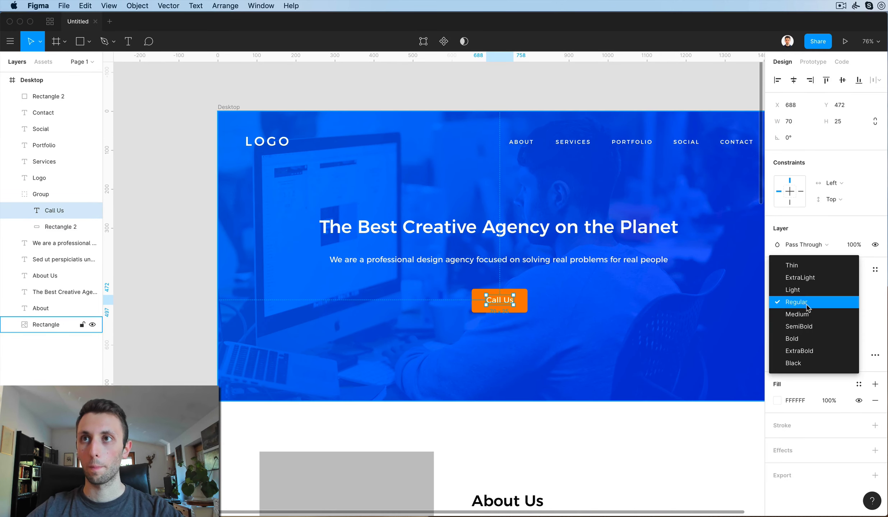
click(801, 326)
Shift the Call Us button background's fill to a slightly yellower orange, FF9900
click(530, 304)
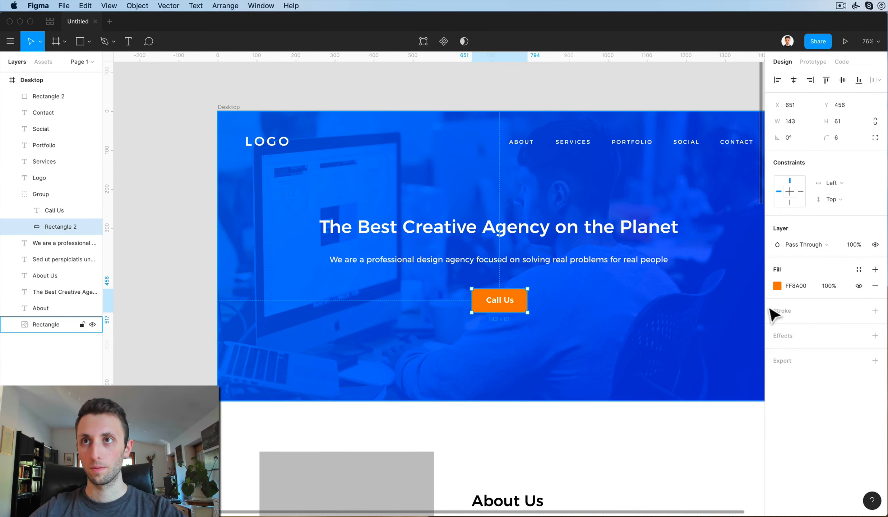
click(776, 286)
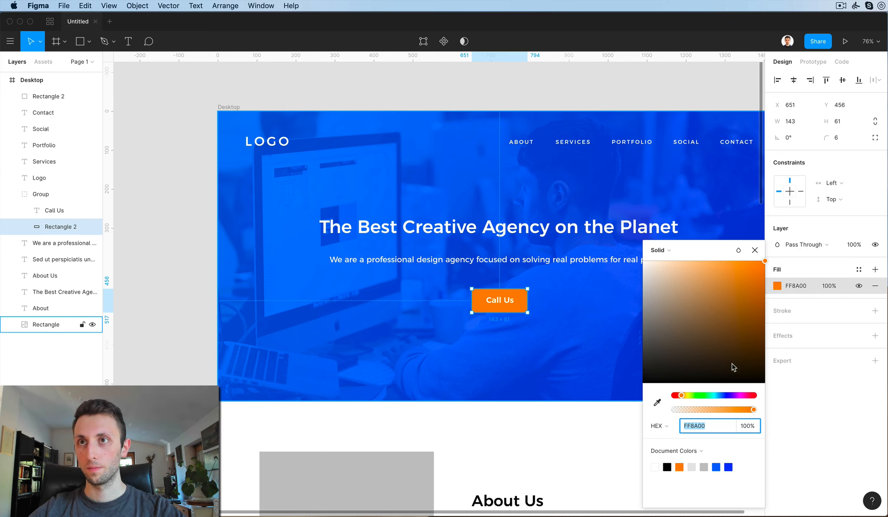
drag(682, 397, 682, 396)
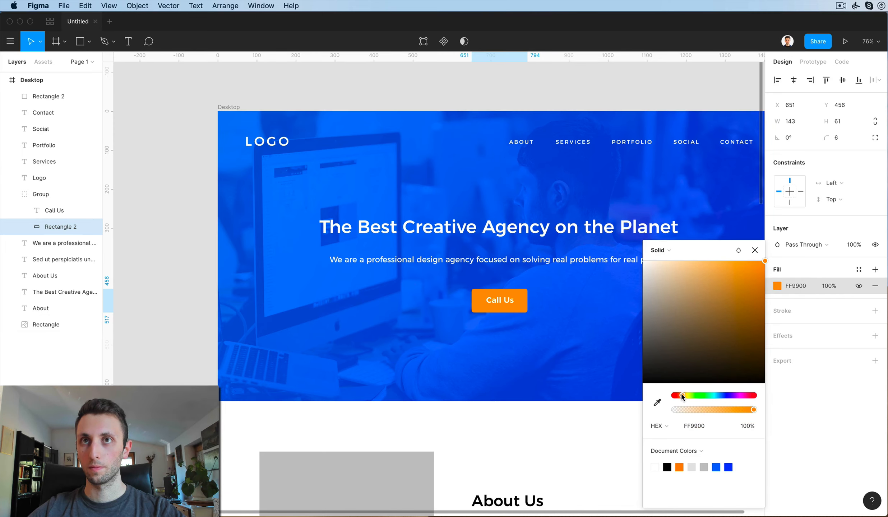
Add a drop shadow to the Call Us button's background rectangle with a blur of 24
click(782, 336)
click(782, 337)
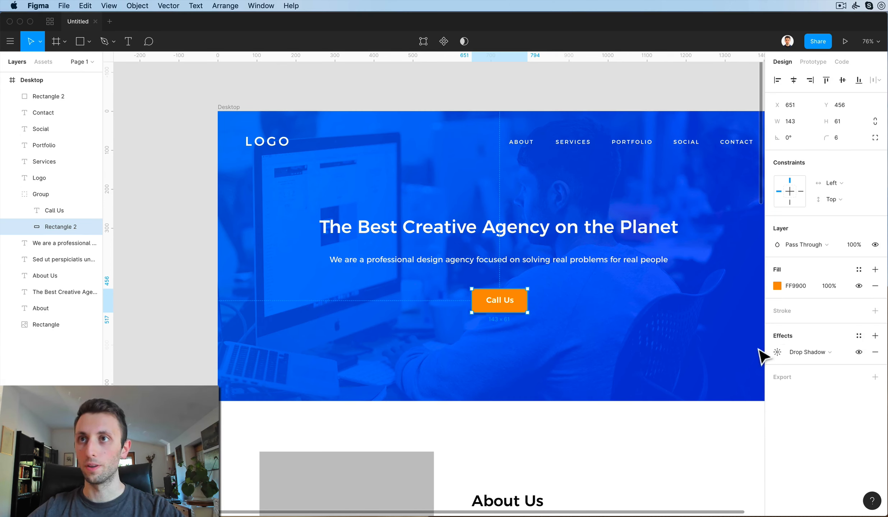
click(777, 352)
click(705, 410)
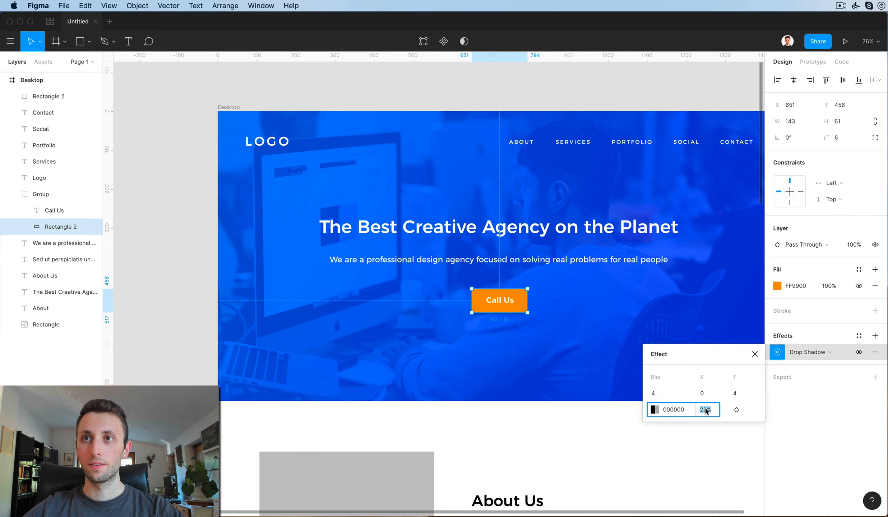
click(669, 394)
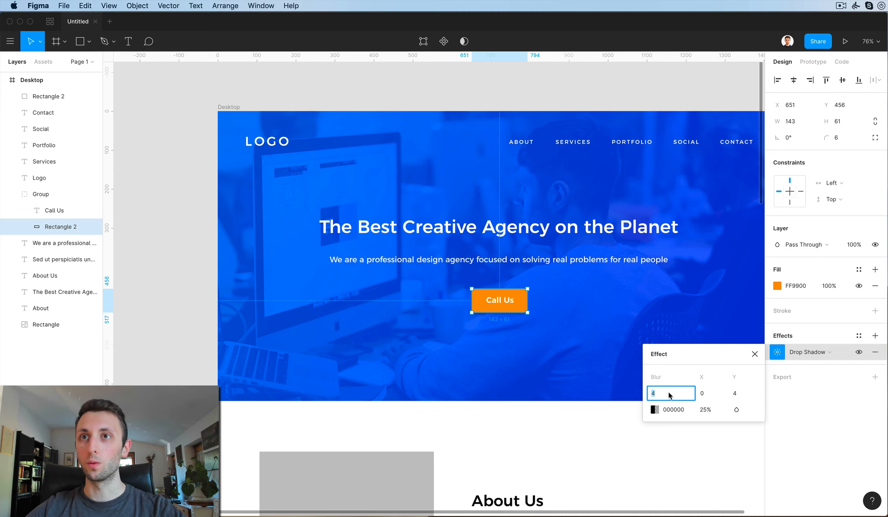
text(14)
key(Return)
scroll(669, 395, down, 3)
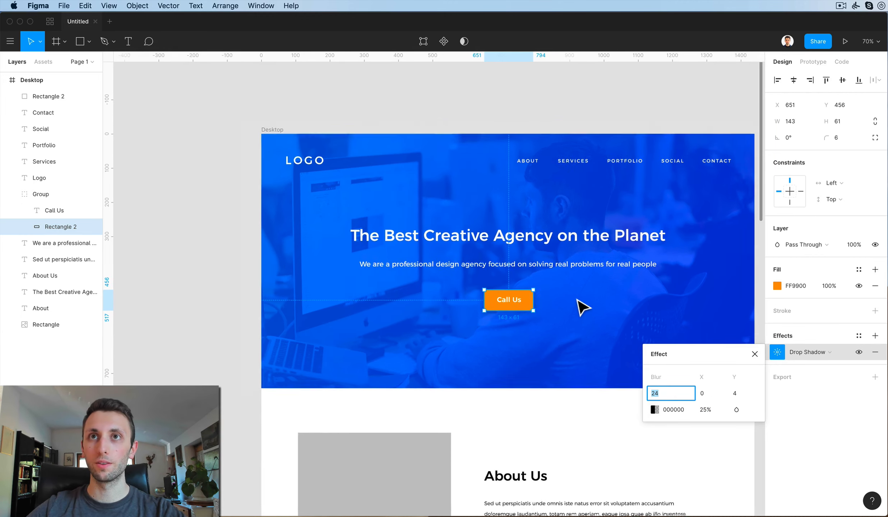
Lower the opacity of the hero background rectangle's image fill to about 12%
scroll(581, 307, up, 3)
click(476, 279)
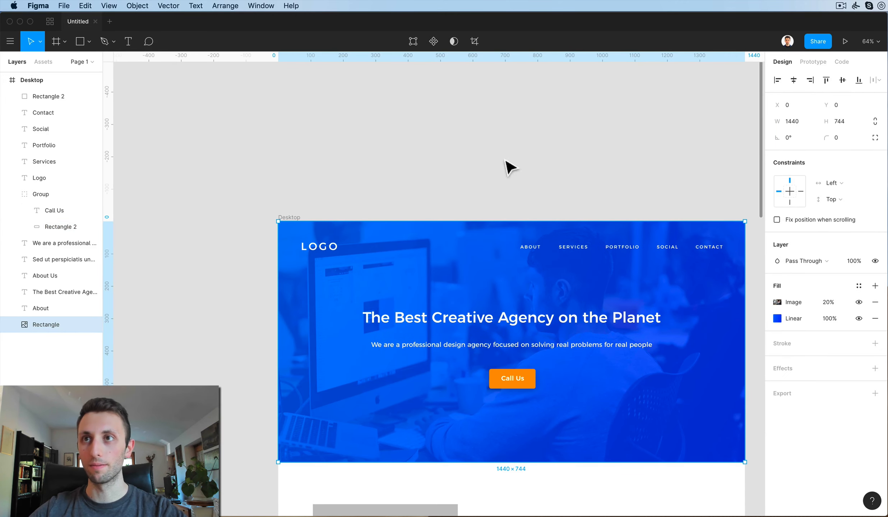
click(827, 302)
text(10)
key(Return)
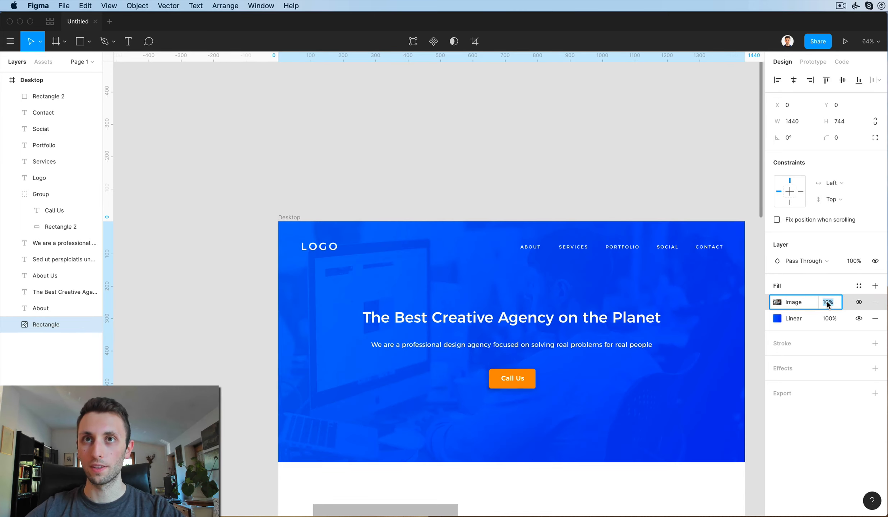
key(Up)
key(Up)
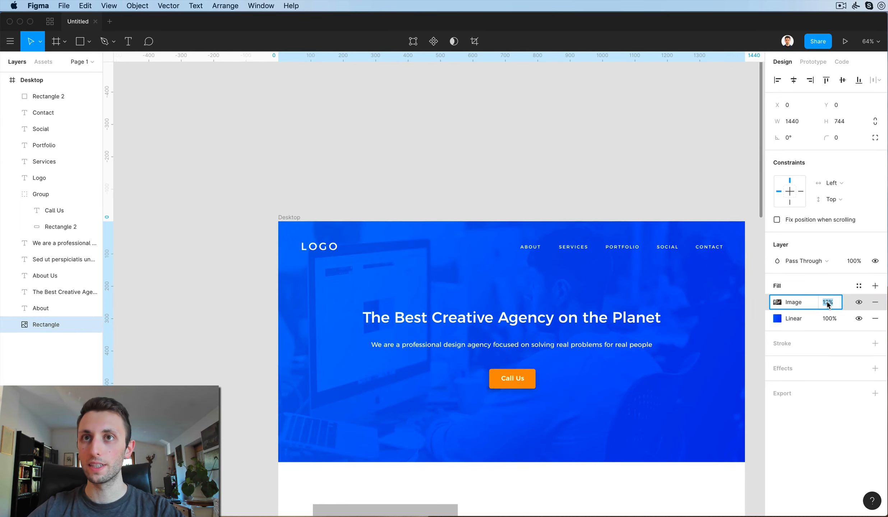
click(528, 154)
Convert the Call Us button background's solid fill to a linear gradient and copy its start stop's FF9900 color
scroll(527, 369, up, 5)
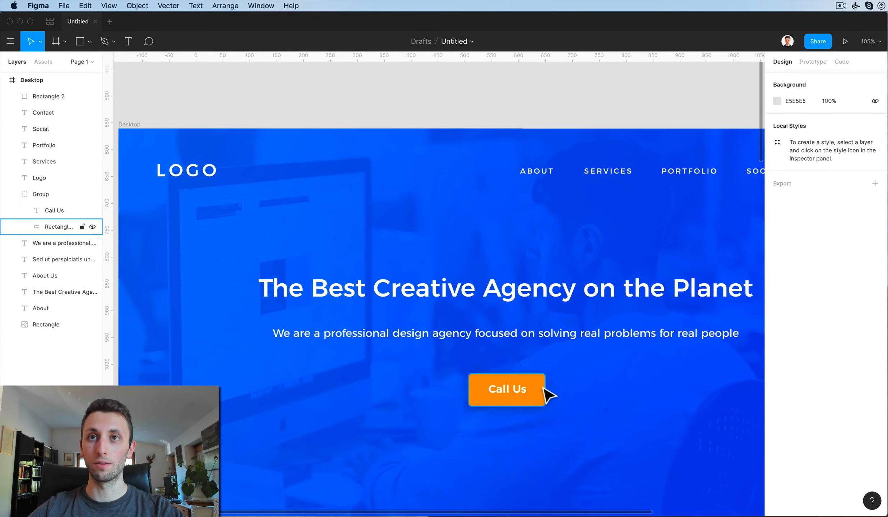
super+click(544, 388)
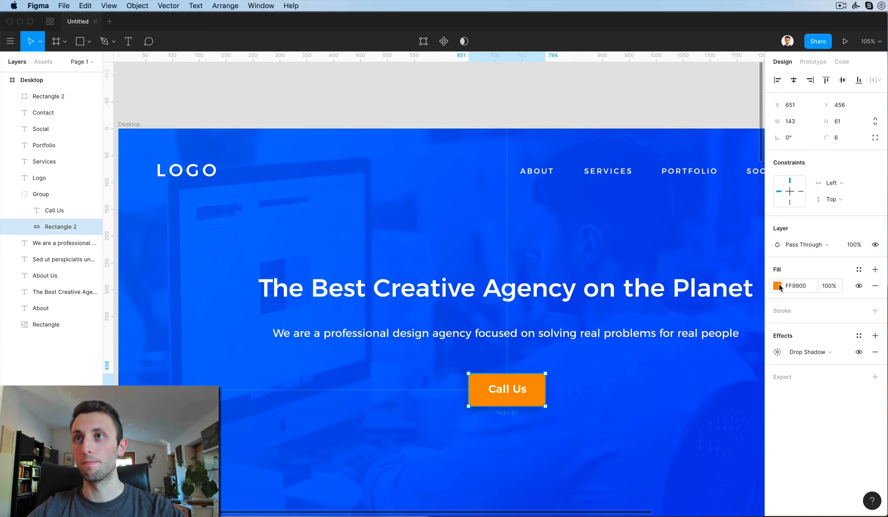
click(778, 287)
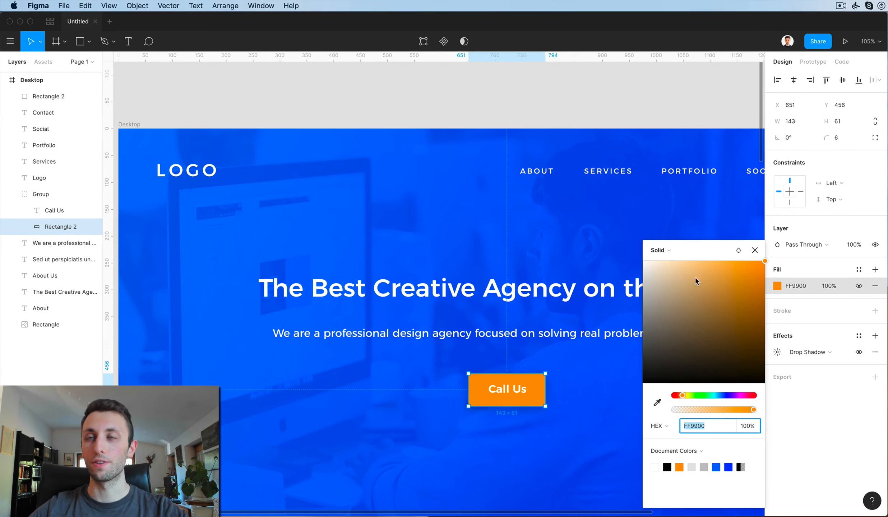
click(661, 250)
click(676, 262)
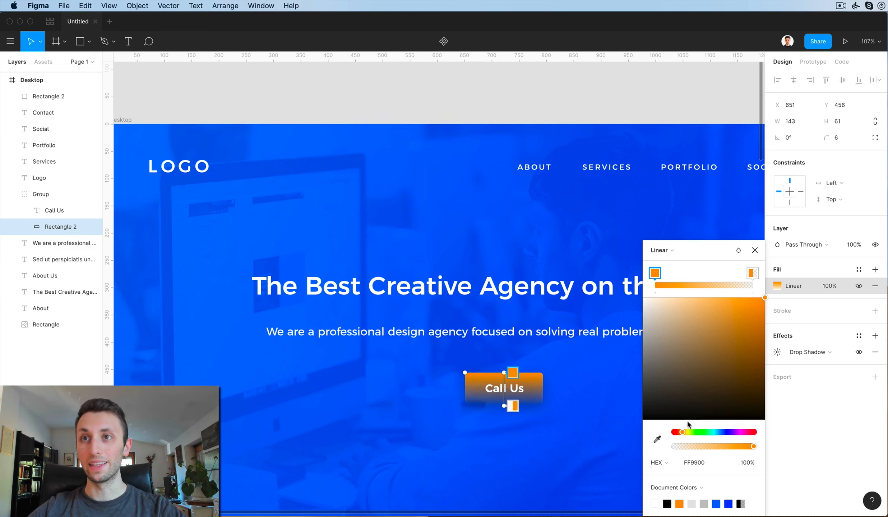
click(695, 463)
key(super+c)
key(Return)
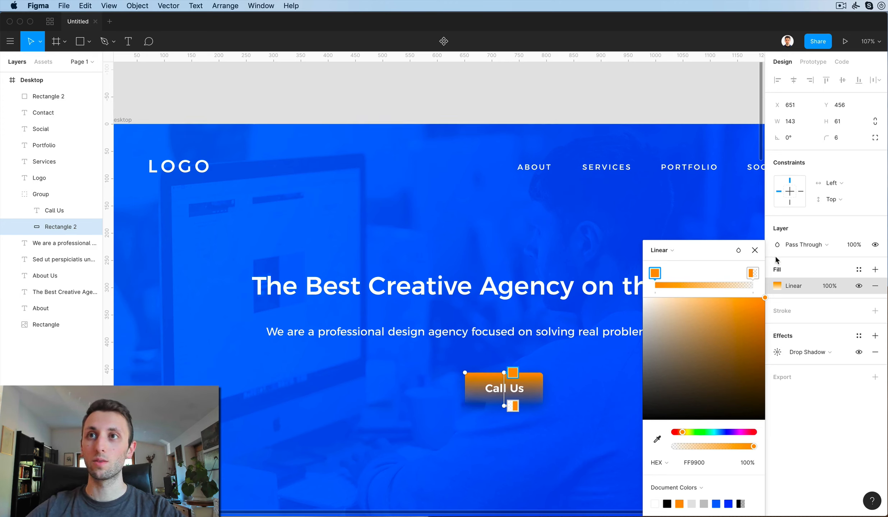
Set the button gradient's end stop to a yellower orange, FFB800, at 100% opacity
click(751, 273)
click(694, 463)
key(super+v)
key(Return)
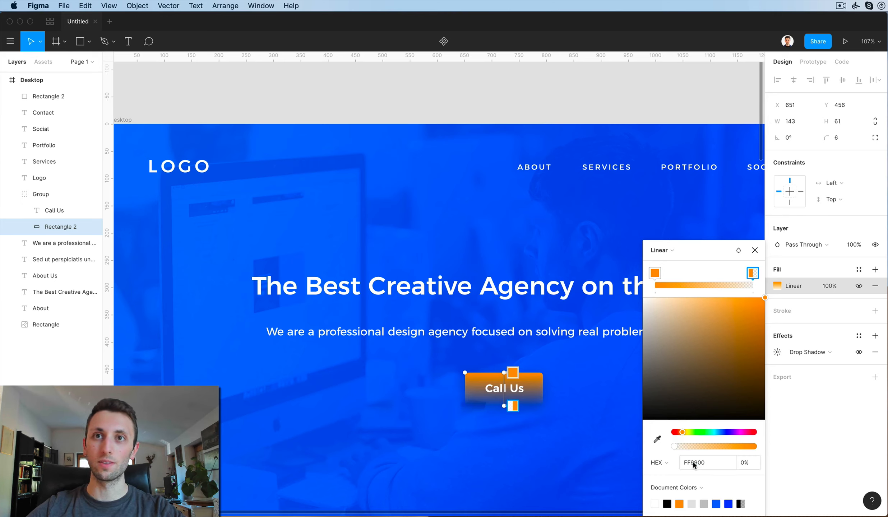
click(744, 464)
text(10)
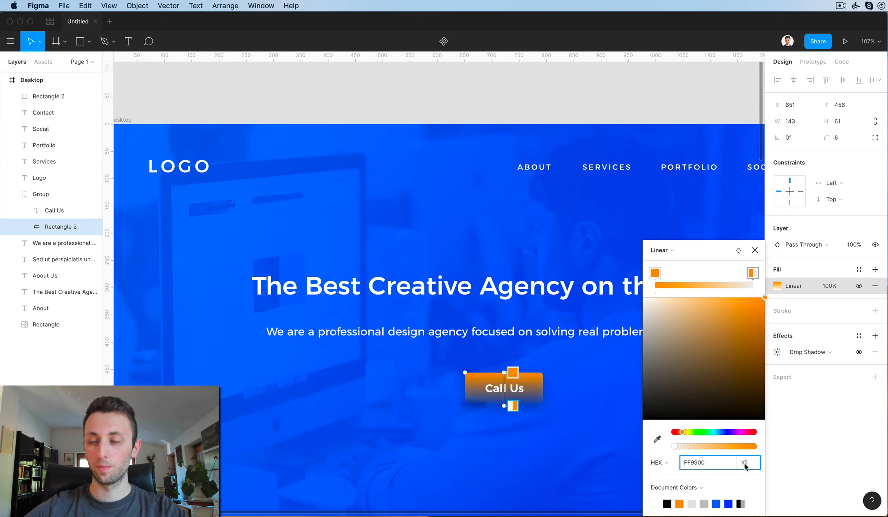
text(0)
key(Return)
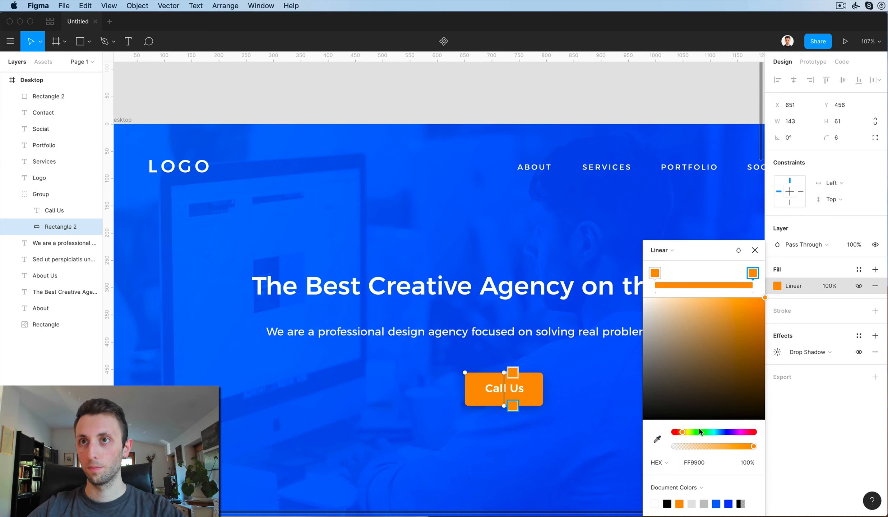
drag(681, 430, 682, 431)
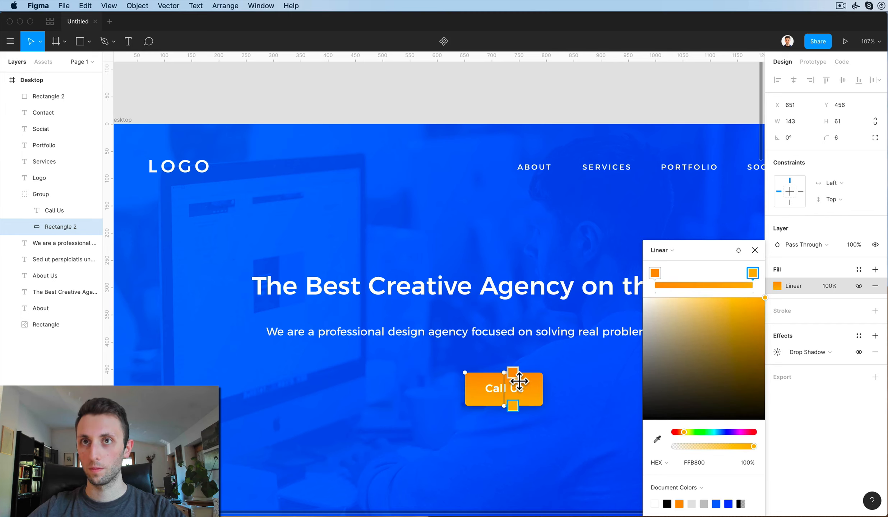
Reorient the button gradient diagonally, with yellow-orange at its upper-left corner and darker orange at its lower-right corner
drag(513, 380, 547, 380)
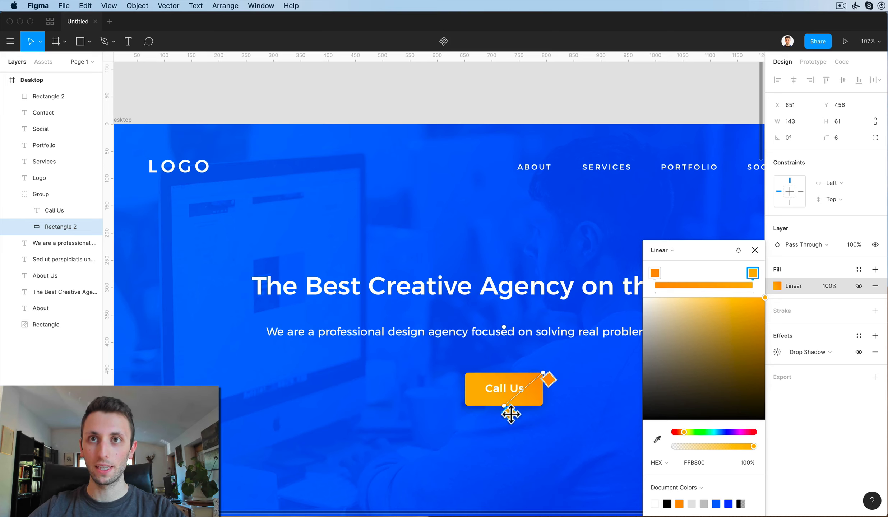
drag(509, 413, 469, 381)
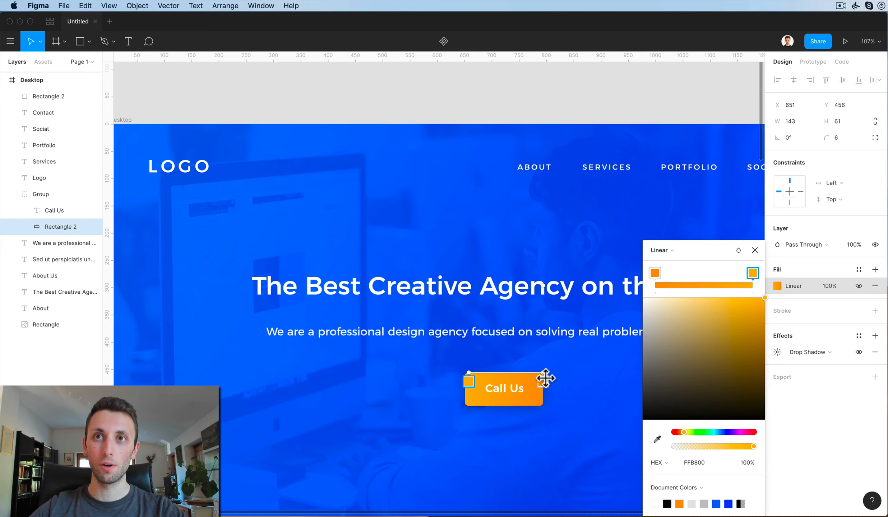
drag(544, 381, 550, 413)
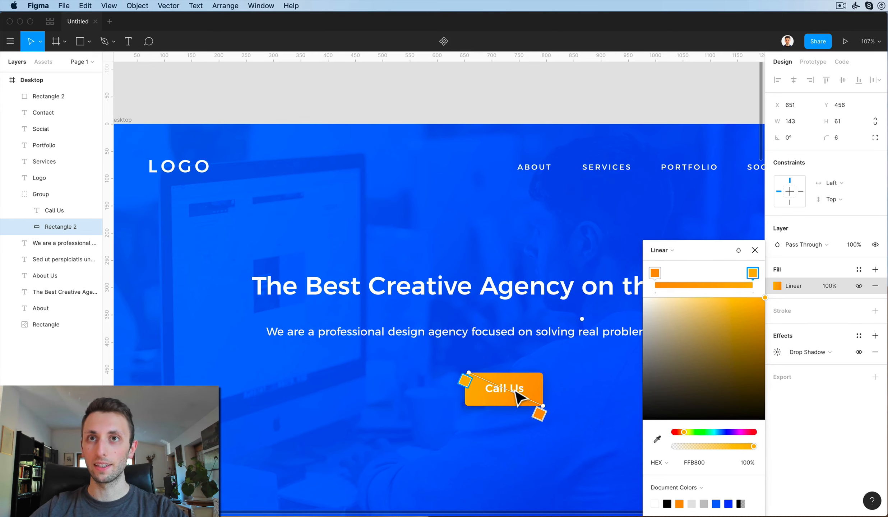
key(Escape)
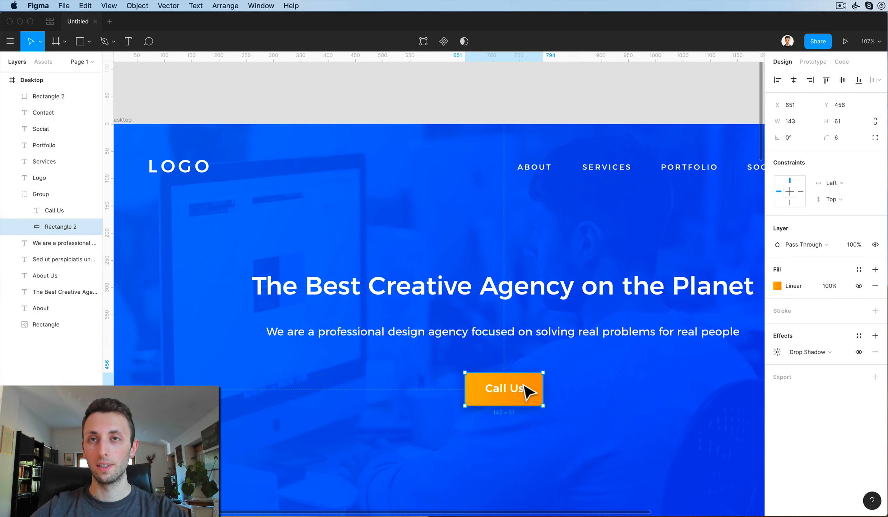
Add a drop shadow to the Call Us label text with a blur of 0
click(525, 388)
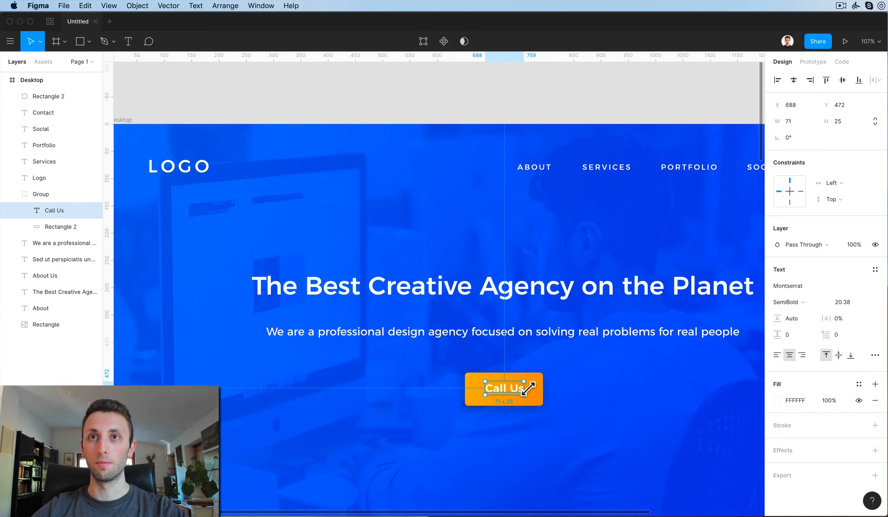
click(782, 451)
click(778, 469)
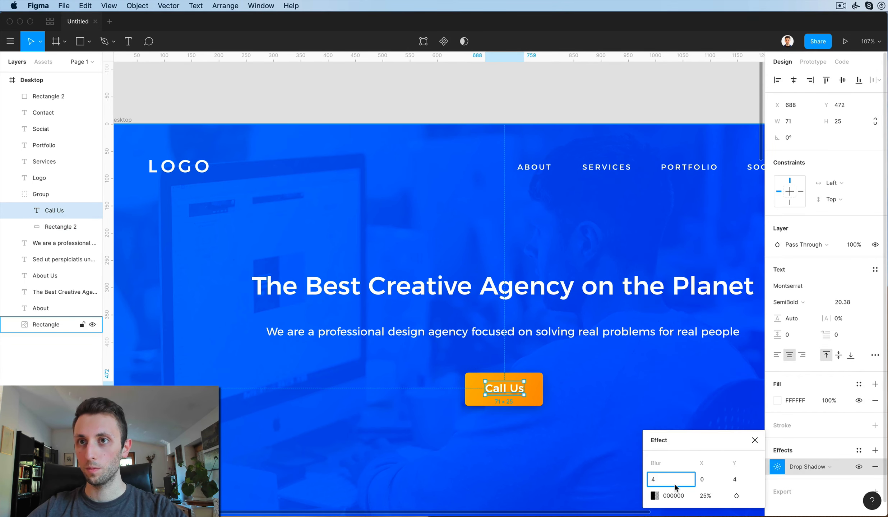
text(1)
key(Return)
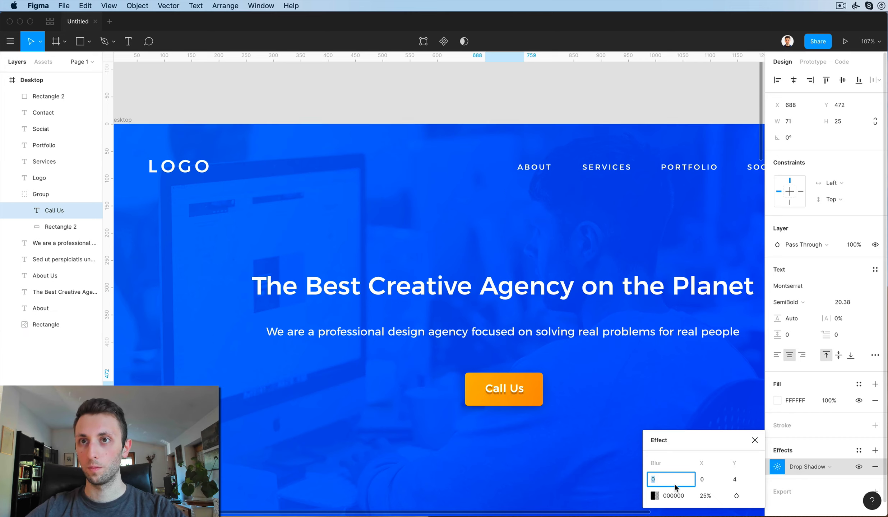
Set the Call Us label shadow's Y offset to 1 and its opacity to 15%
click(734, 481)
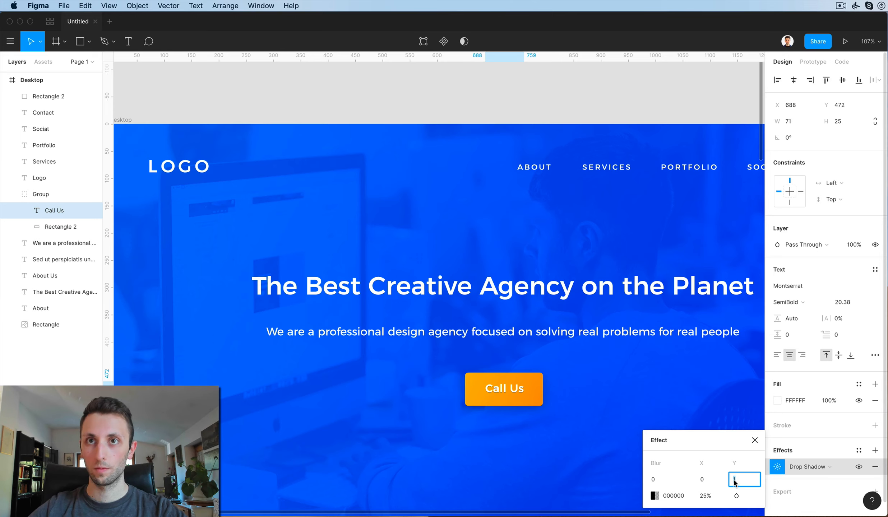
text(1)
scroll(512, 337, down, 5)
click(704, 496)
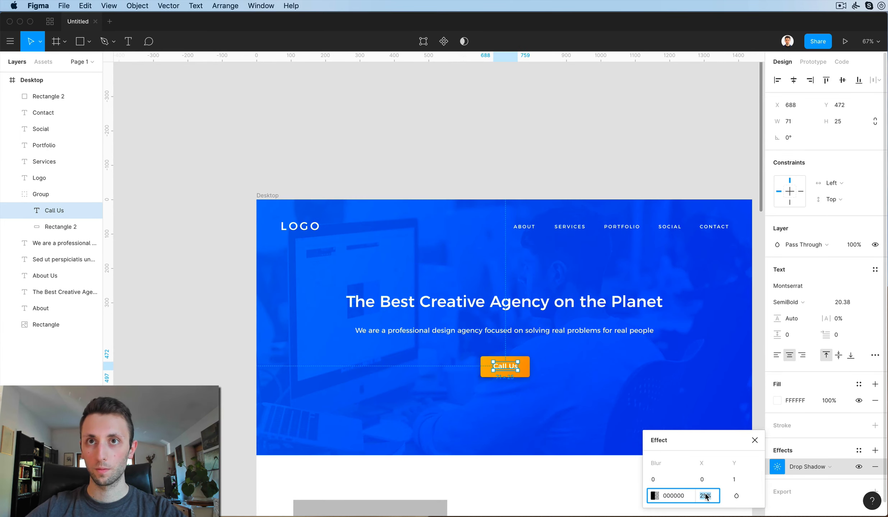
text(15)
key(Return)
click(607, 158)
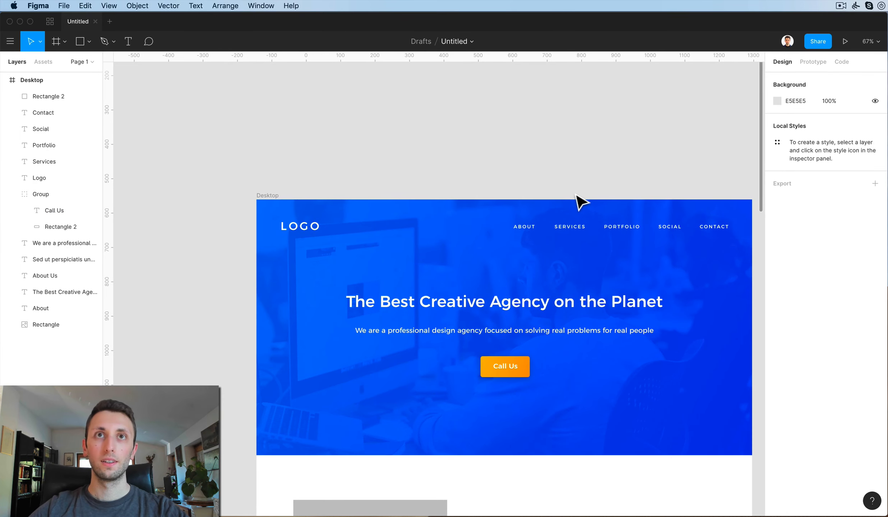
scroll(571, 197, down, 2)
scroll(572, 195, down, 1)
scroll(373, 179, left, 1)
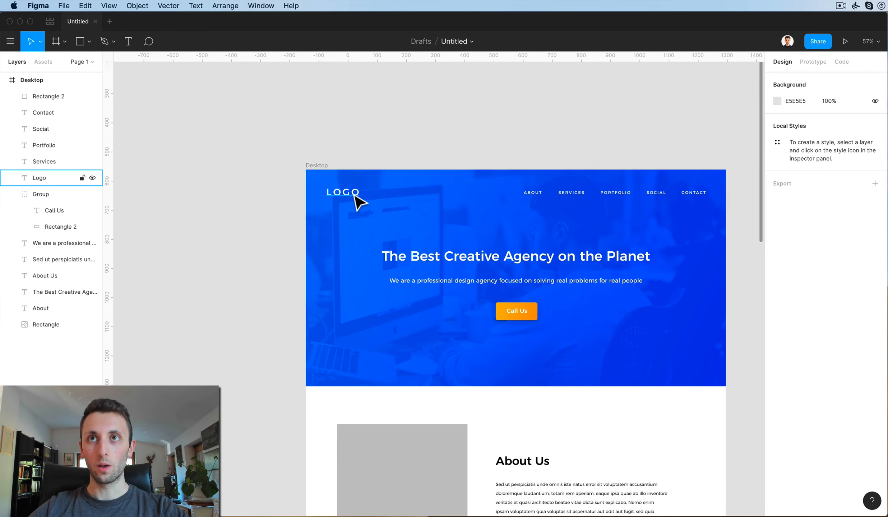
scroll(590, 194, up, 3)
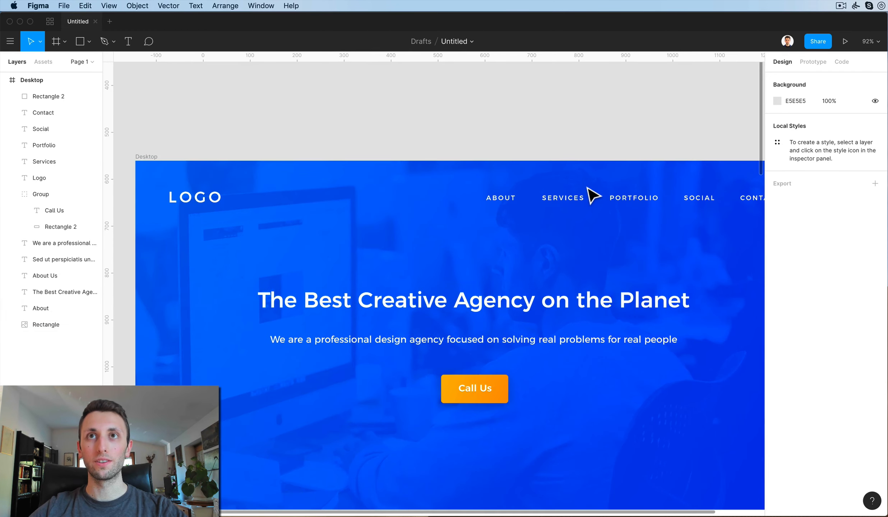
Draw a thin rectangle about 62 × 5 beneath the ABOUT navigation item and fill it white, FFFFFF
scroll(591, 194, down, 2)
scroll(593, 196, up, 1)
scroll(592, 196, up, 4)
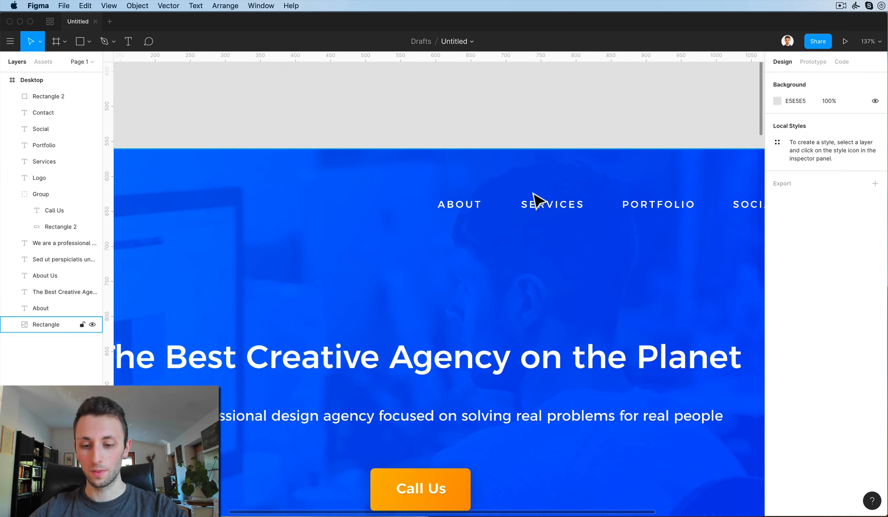
key(r)
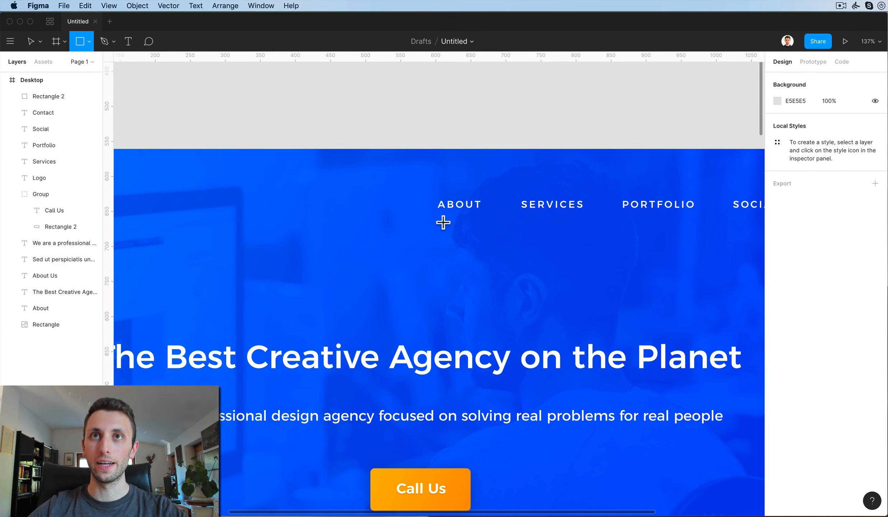
drag(436, 215, 481, 221)
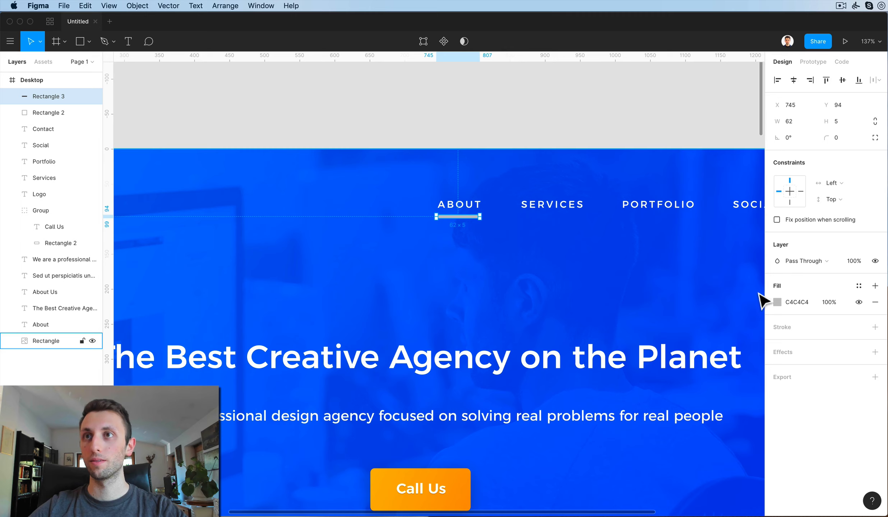
click(777, 302)
click(643, 262)
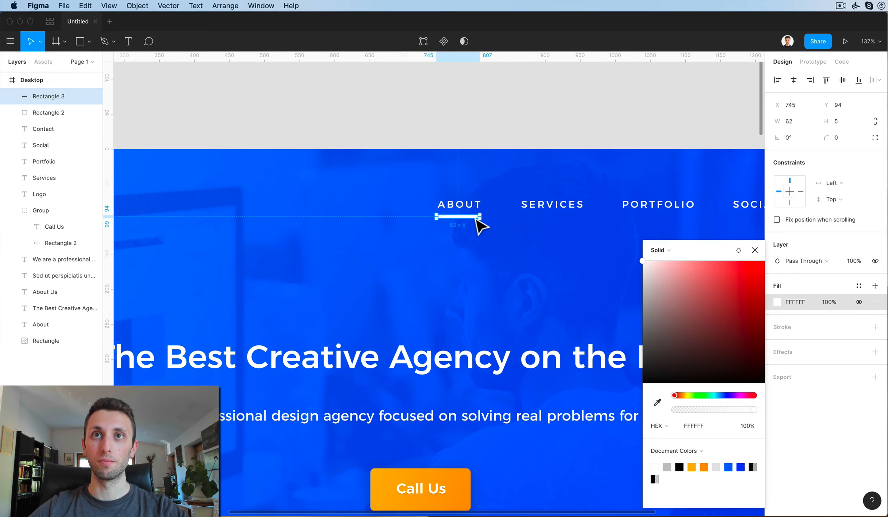
Move the ABOUT underline to X 746, Y 105 and make it thinner
key(shift+Down)
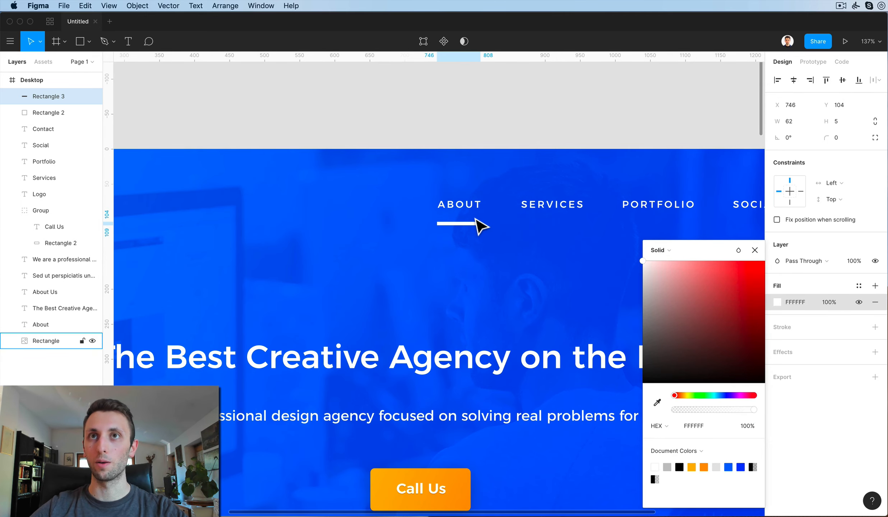
scroll(480, 225, down, 5)
key(Down)
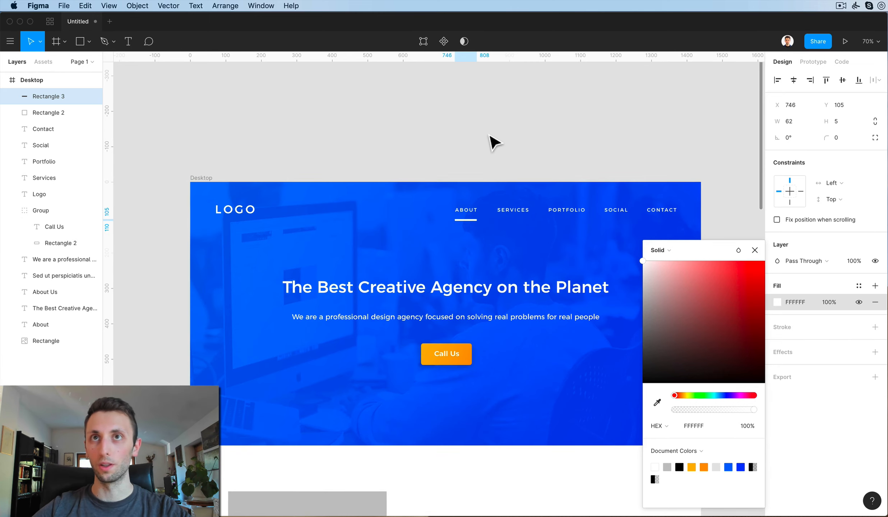
click(847, 122)
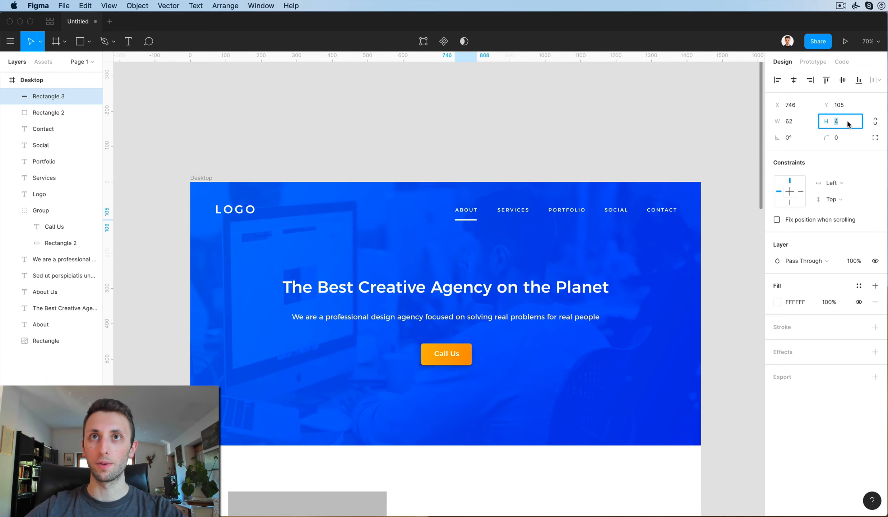
click(605, 145)
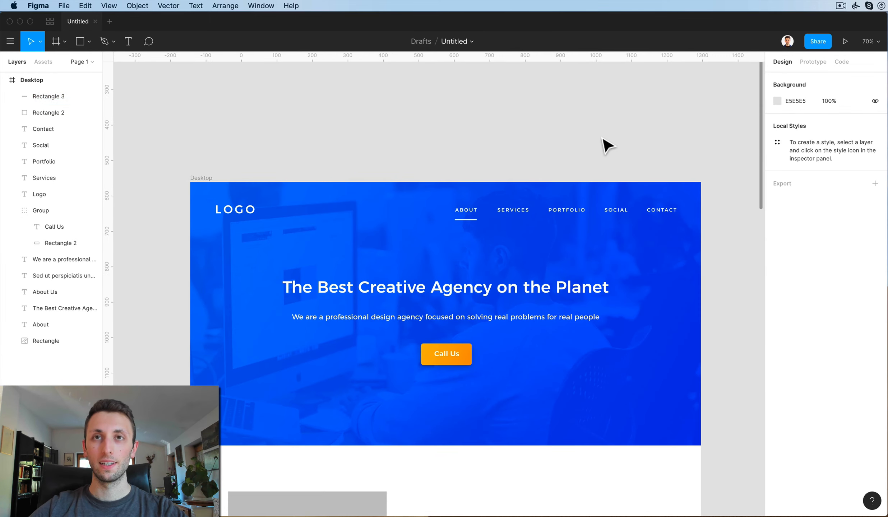
Draw a circle about 1092 × 1092 around the About section's image placeholder, overlapping the hero and the page's left edge
scroll(603, 146, down, 3)
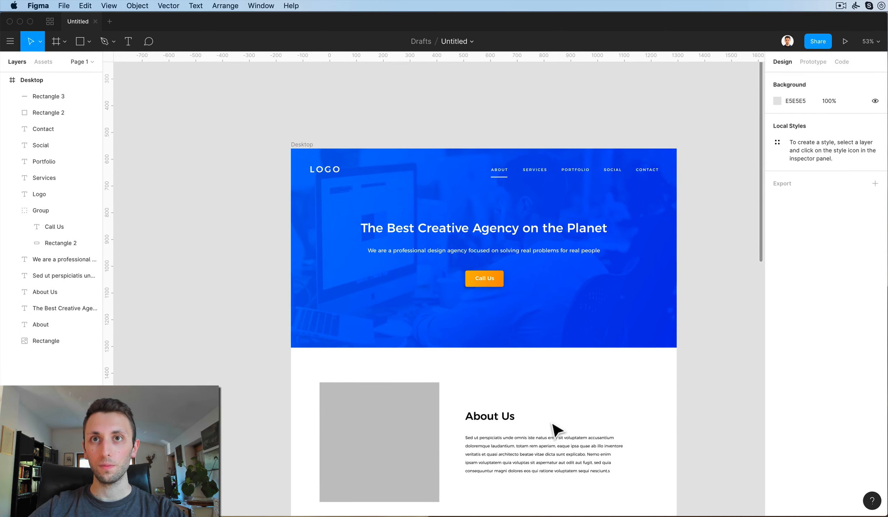
scroll(561, 420, down, 2)
scroll(561, 420, left, 2)
scroll(571, 372, down, 2)
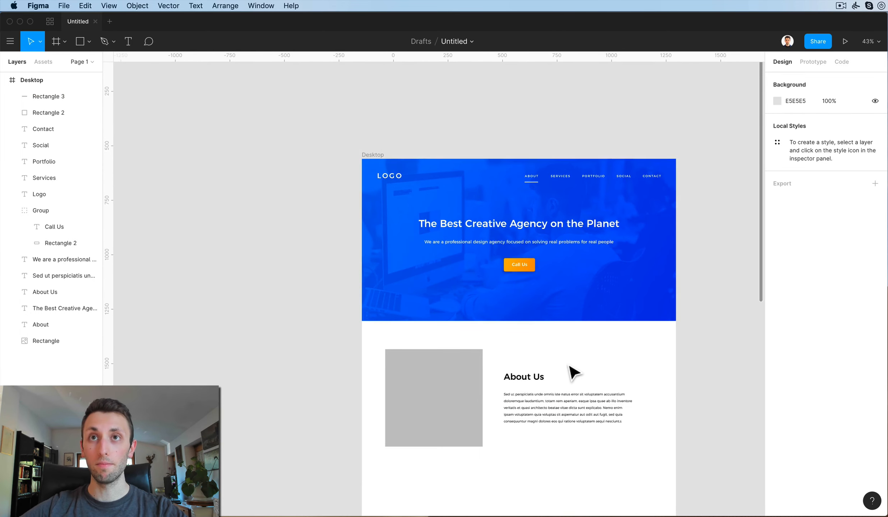
scroll(571, 372, up, 4)
scroll(574, 374, down, 1)
scroll(573, 374, down, 1)
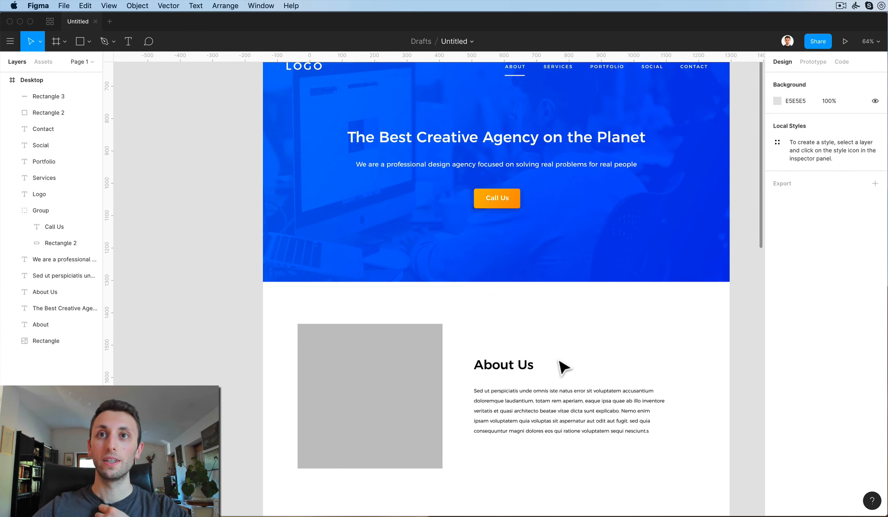
key(i)
key(o)
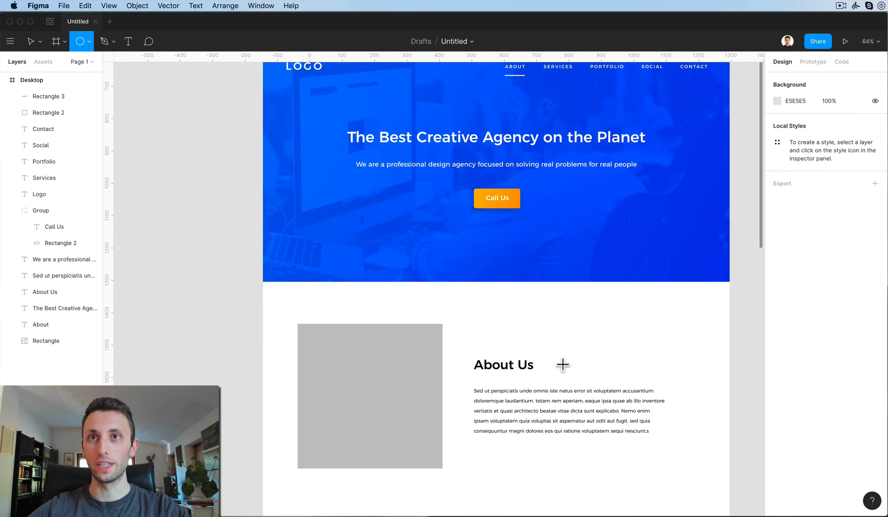
scroll(549, 363, down, 1)
scroll(548, 363, right, 1)
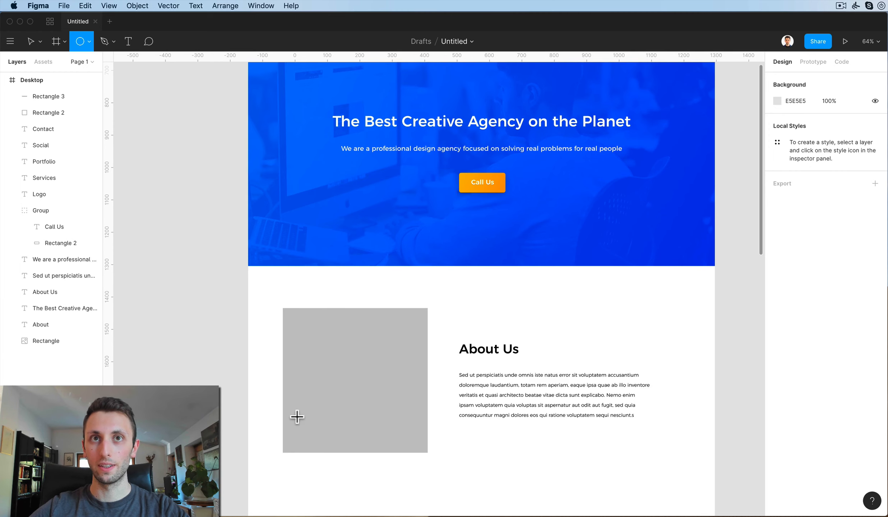
drag(289, 408, 466, 233)
Send the large circle back several layers and set its opacity to 10%
key(super+bracketleft)
key(super+bracketleft)
key(super+bracketleft)
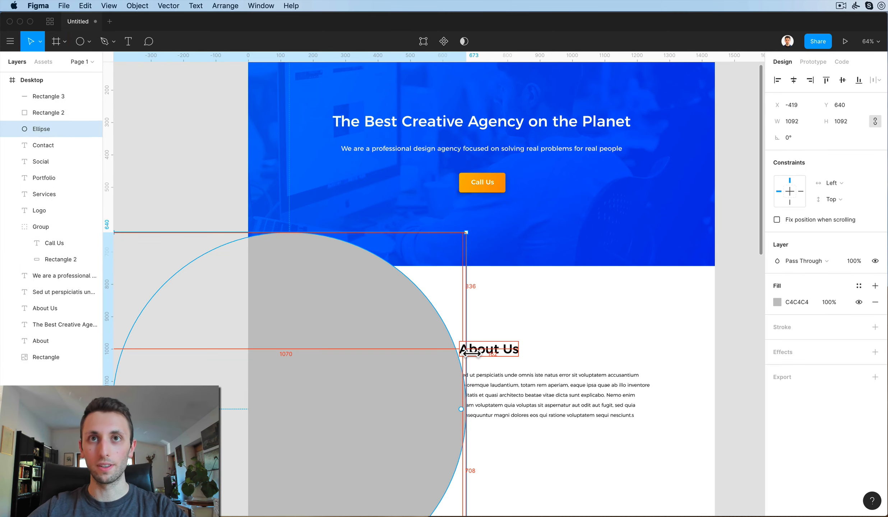
key(1)
scroll(471, 353, left, 10)
scroll(553, 336, down, 3)
scroll(553, 336, right, 5)
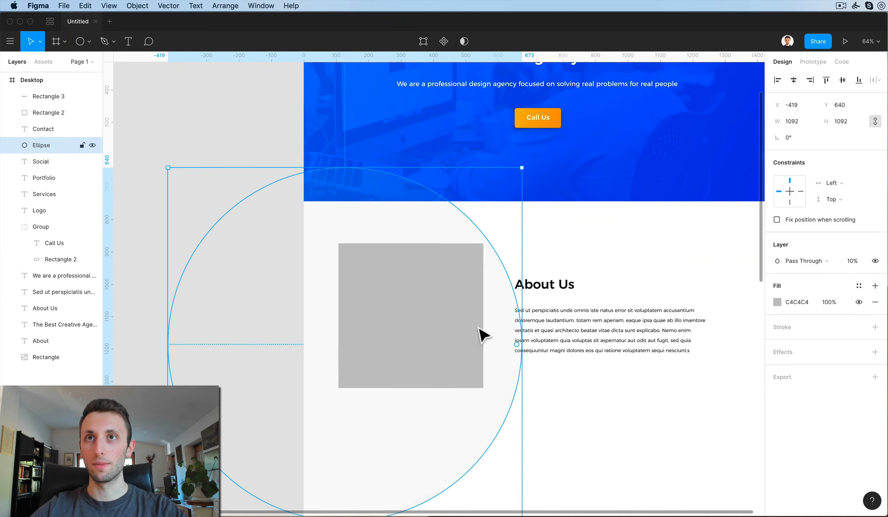
Move the large circle right to X -298 and send it behind all other layers in the frame
drag(473, 351, 511, 333)
key(super+bracketleft)
key(super+bracketleft)
key(super+bracketleft)
key(super+bracketleft)
key(super+bracketleft)
key(super+bracketleft)
key(super+bracketleft)
key(super+bracketleft)
key(super+bracketleft)
key(super+bracketleft)
key(super+bracketleft)
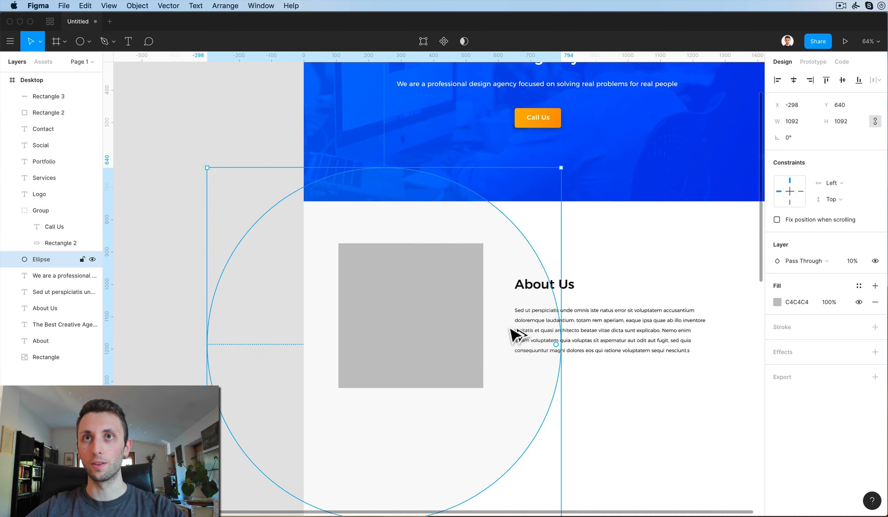
Sample the hero's blue as the circle's fill and lighten it to a pale blue-gray, E5E8EF
scroll(517, 228, up, 2)
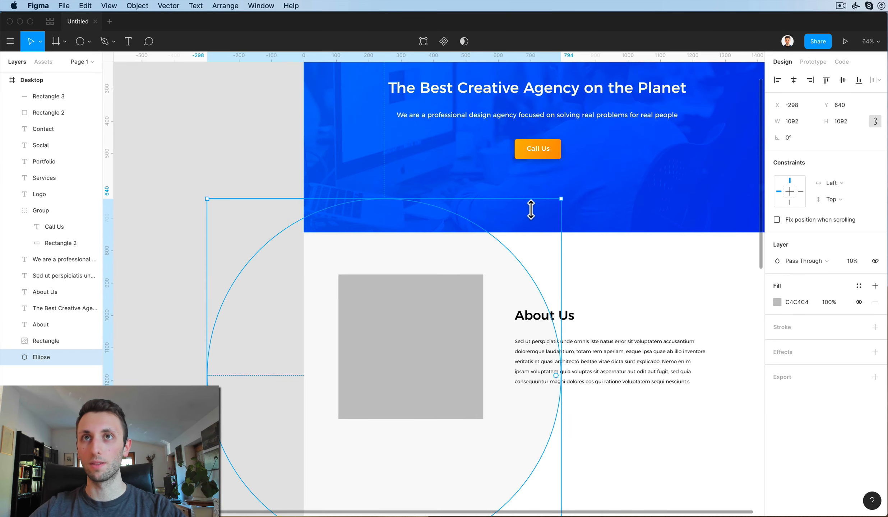
key(i)
click(714, 103)
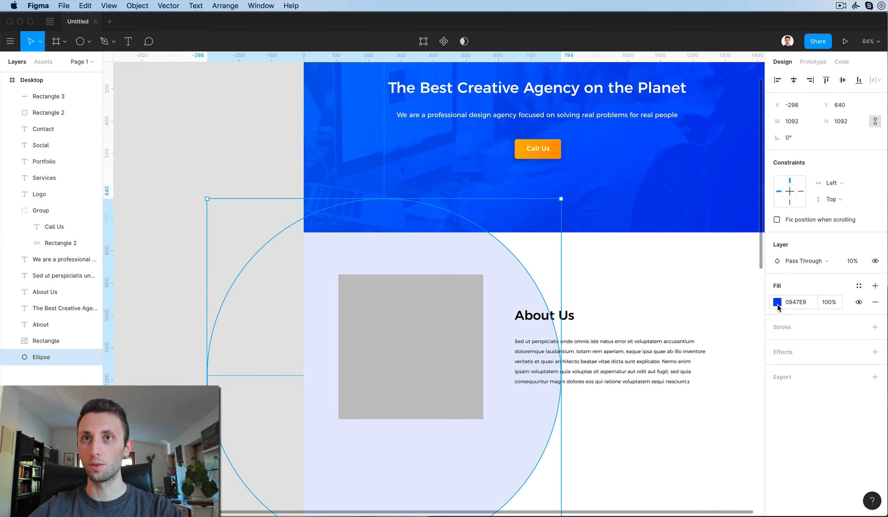
click(776, 304)
click(651, 266)
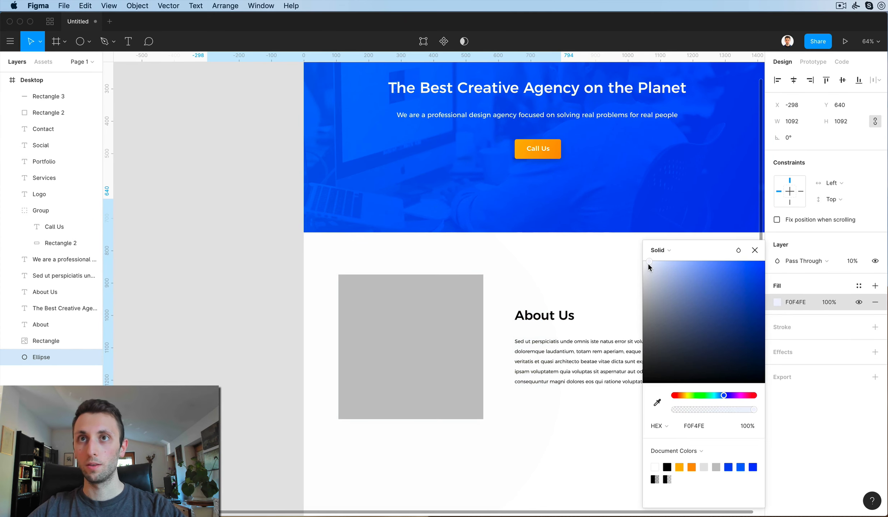
mouse_move(648, 263)
mouse_down()
mouse_move(662, 262)
mouse_move(645, 269)
mouse_up()
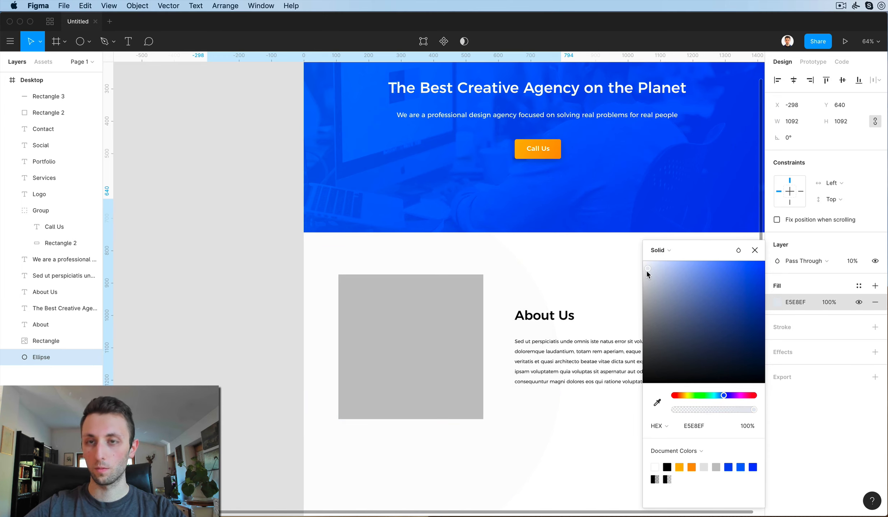
Set the circle's opacity to 100% and its fill to near-white, FCFCFC
key(Escape)
key(0)
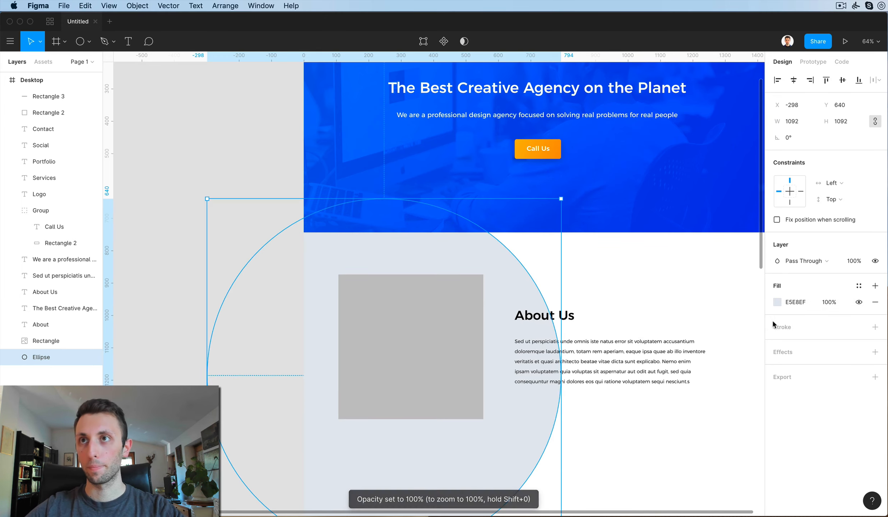
click(774, 302)
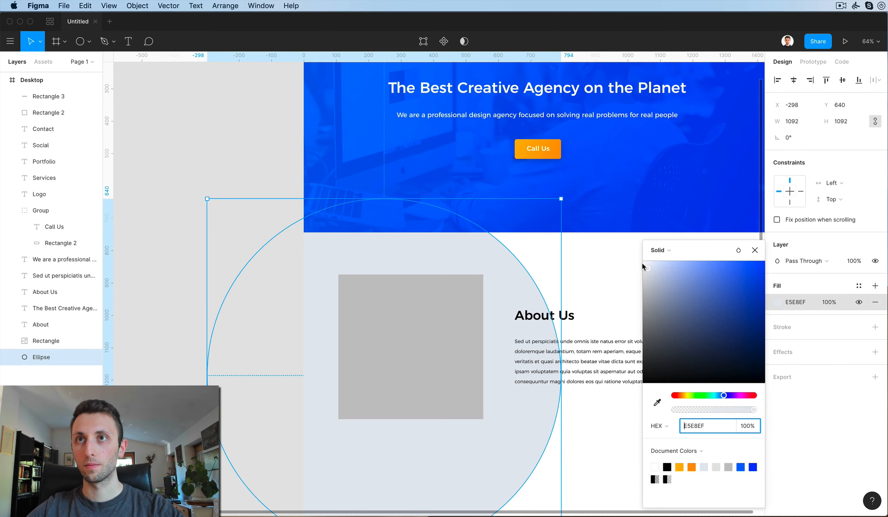
click(644, 264)
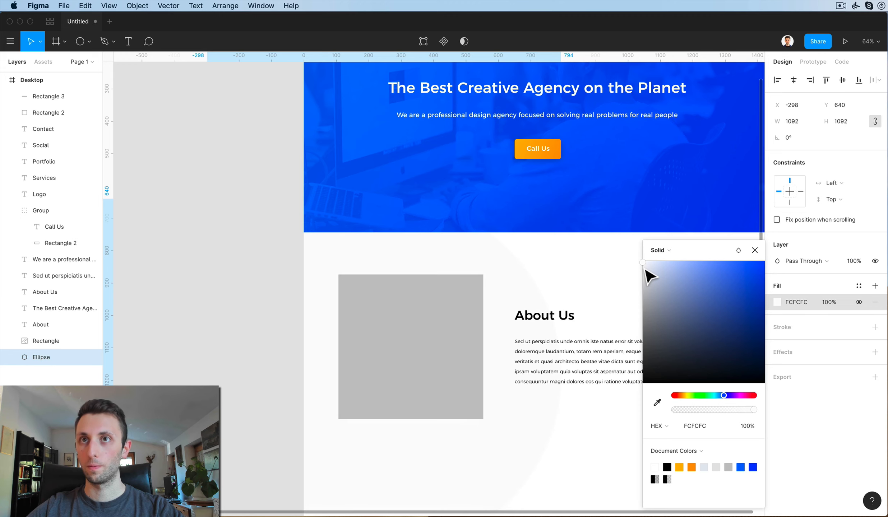
Change the circle's fill to a linear gradient and shift its first stop down to just below the hero's bottom edge
ctrl+scroll(569, 271, down, 3)
scroll(541, 272, up, 2)
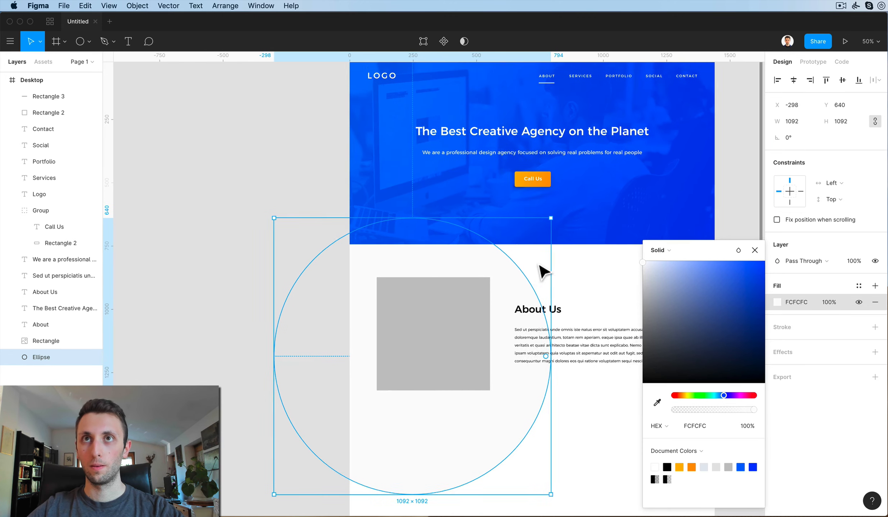
ctrl+scroll(543, 269, down, 2)
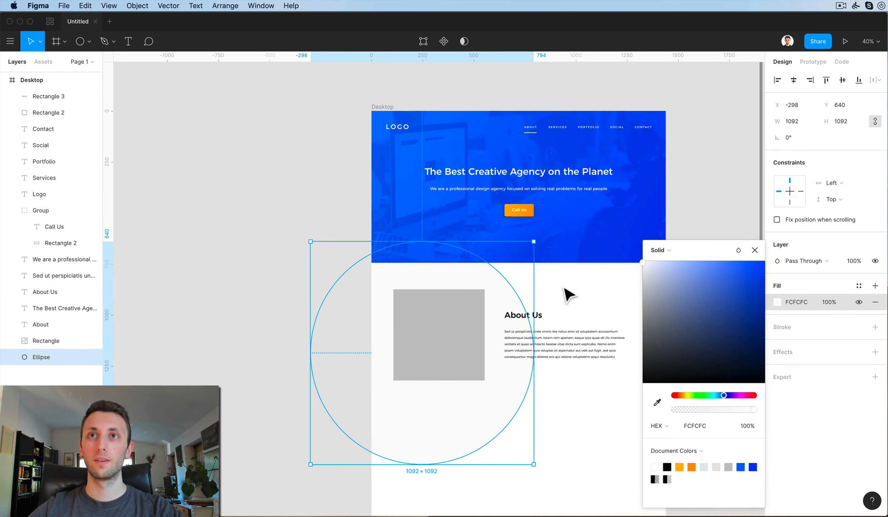
ctrl+scroll(567, 273, up, 2)
ctrl+scroll(591, 309, up, 2)
click(658, 250)
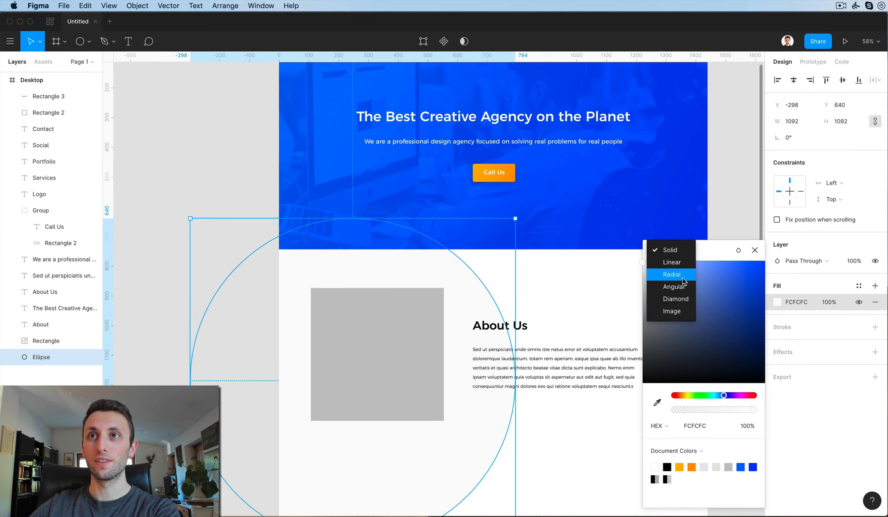
click(672, 262)
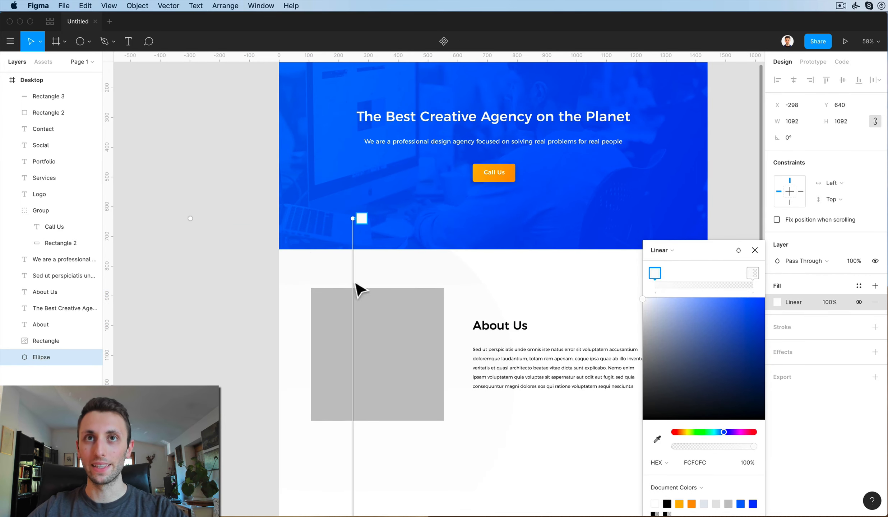
drag(360, 219, 439, 265)
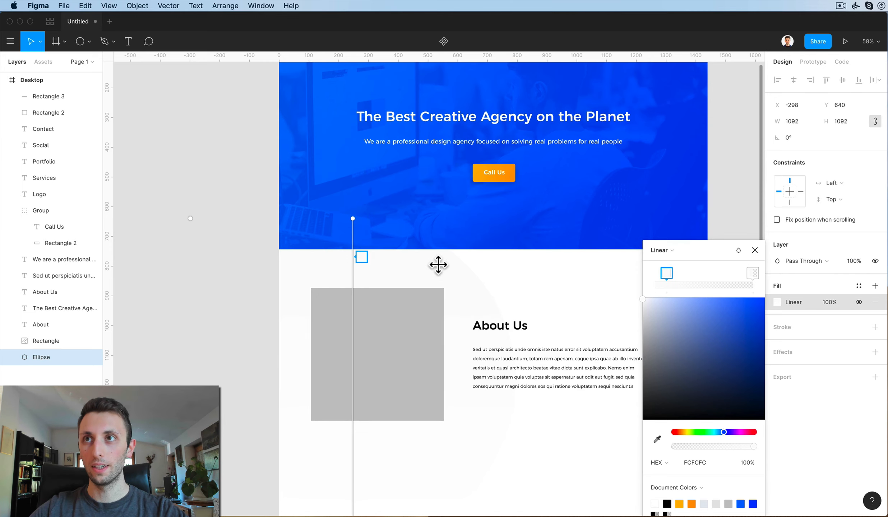
Set the circle gradient's first stop to a faint blue-gray, F8F8FB
scroll(427, 287, down, 4)
scroll(427, 287, left, 3)
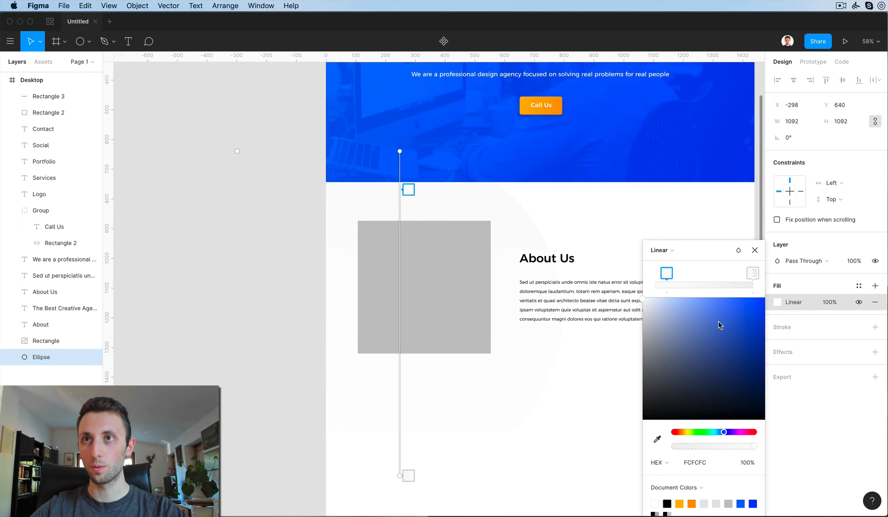
drag(665, 308, 643, 305)
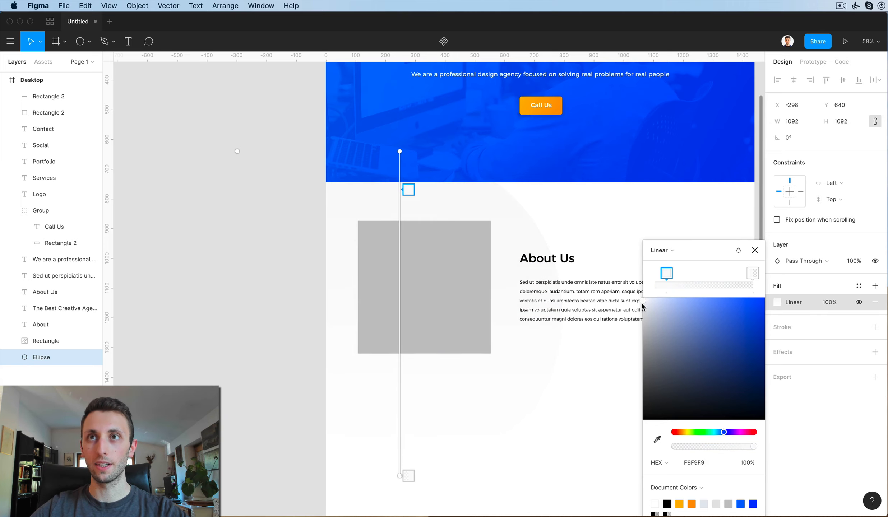
drag(644, 302, 643, 302)
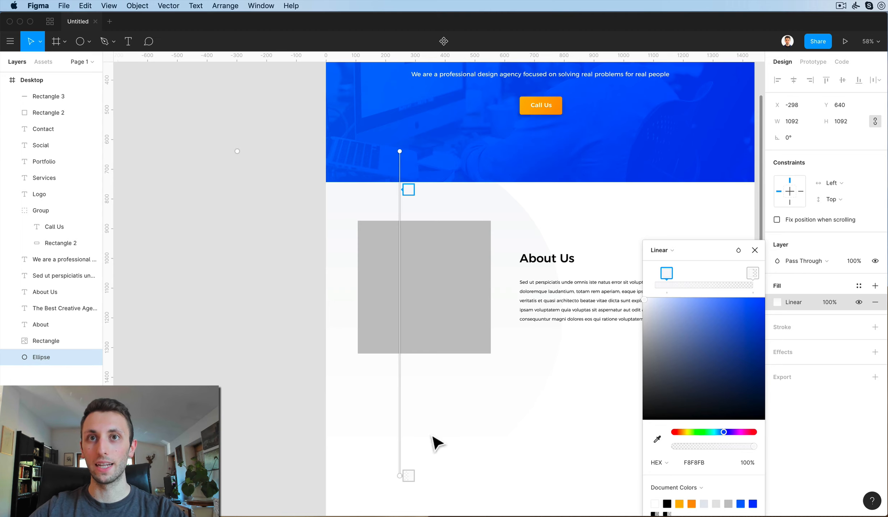
Reorient the circle's gradient diagonally, running from its upper right to its lower left
drag(400, 152, 551, 206)
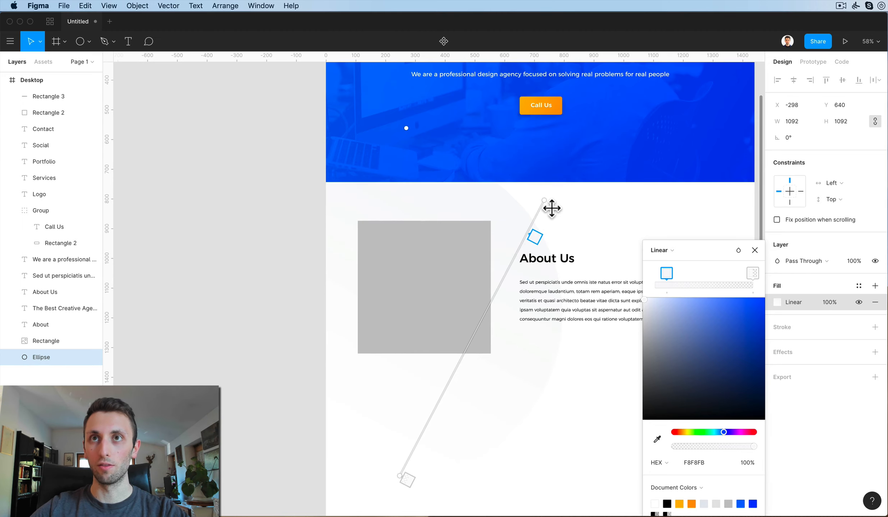
drag(402, 478, 374, 449)
drag(545, 200, 592, 143)
key(Escape)
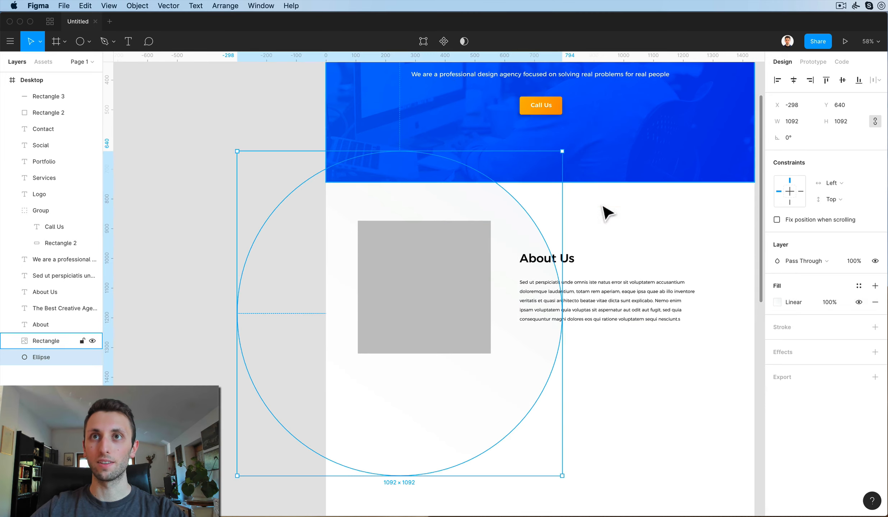
Move the circle over the About Us text inside the Desktop frame, at X 429, Y 640
drag(562, 346, 695, 341)
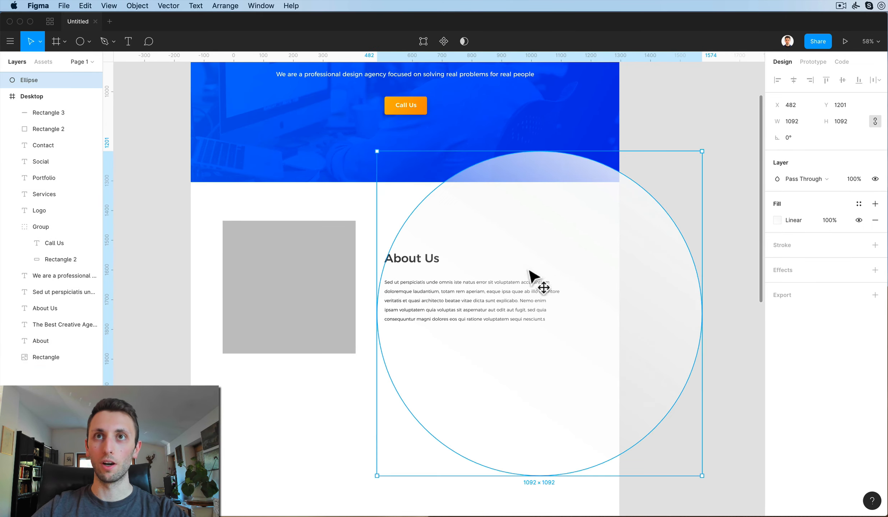
drag(531, 276, 617, 225)
scroll(590, 229, right, 3)
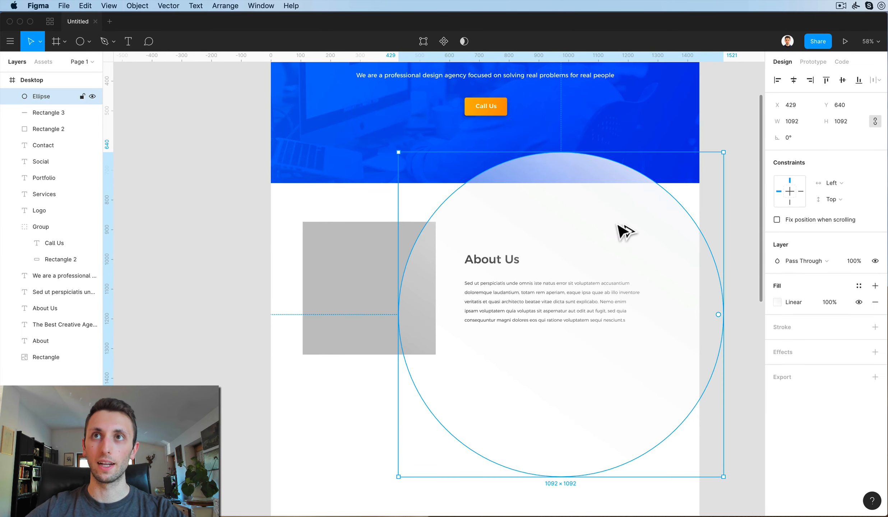
Send the gradient circle behind every other layer in the Desktop frame
key(super+bracketleft)
key(super+bracketleft)
key(super+bracketleft)
key(super+bracketleft)
key(super+bracketleft)
key(super+bracketleft)
key(super+bracketleft)
key(super+bracketleft)
key(super+bracketleft)
key(super+bracketleft)
key(super+bracketleft)
key(super+bracketleft)
key(super+bracketleft)
key(super+bracketleft)
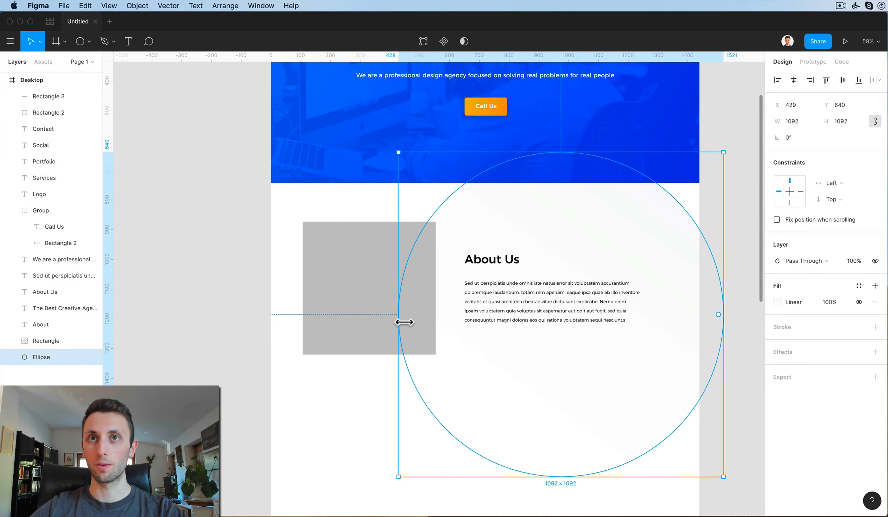
Stretch the circle horizontally into an ellipse 1736 wide and shift it to X 428, Y 640
drag(398, 322, 334, 318)
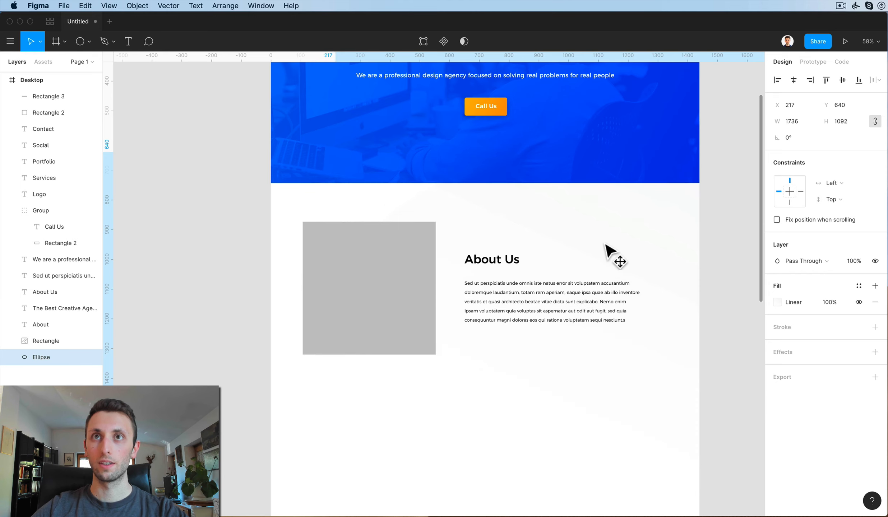
drag(605, 245, 662, 248)
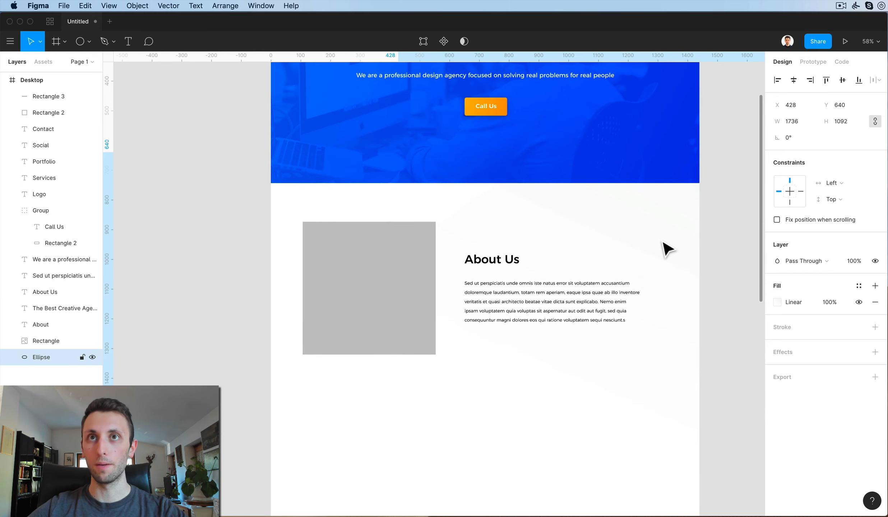
scroll(661, 238, up, 3)
click(700, 195)
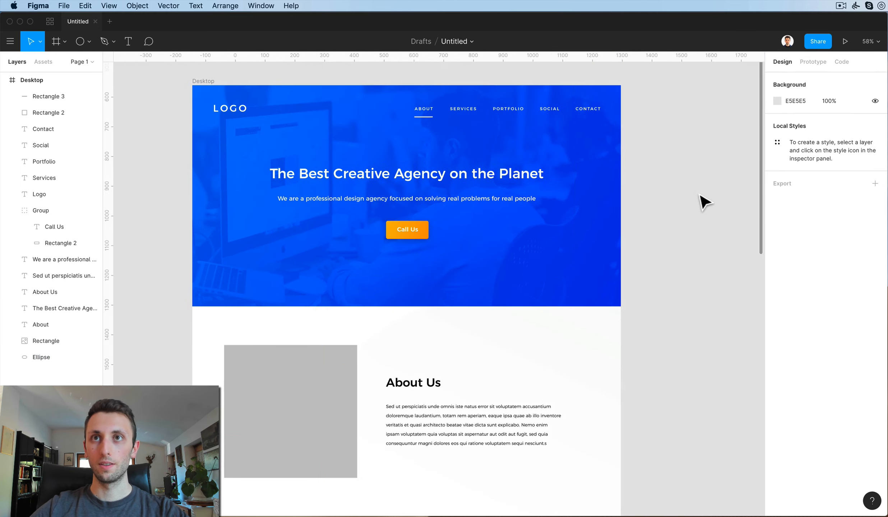
Scale the gray image placeholder beside the About Us text down to 409 × 409
scroll(697, 201, down, 2)
click(395, 319)
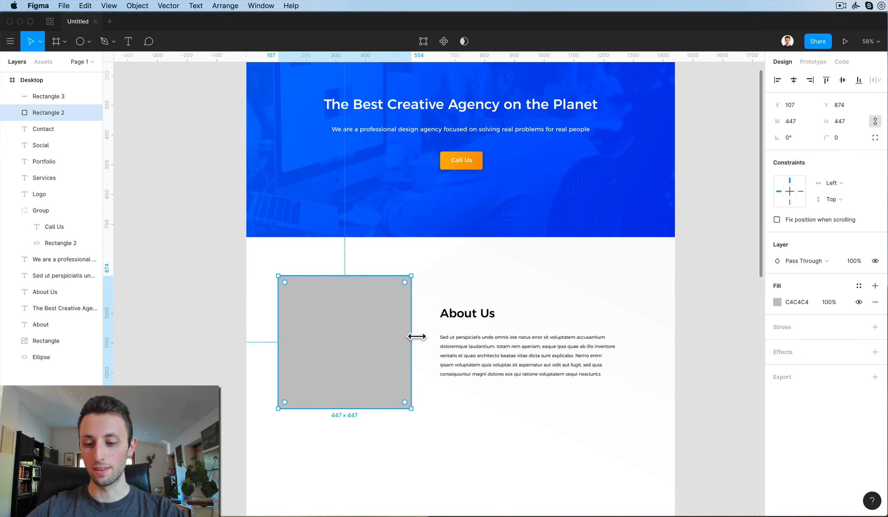
drag(417, 336, 407, 337)
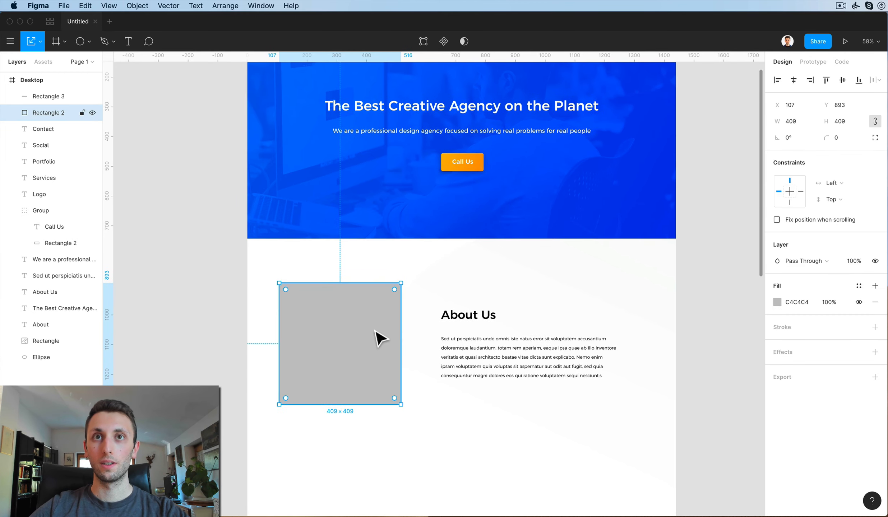
scroll(381, 339, up, 2)
scroll(381, 340, right, 1)
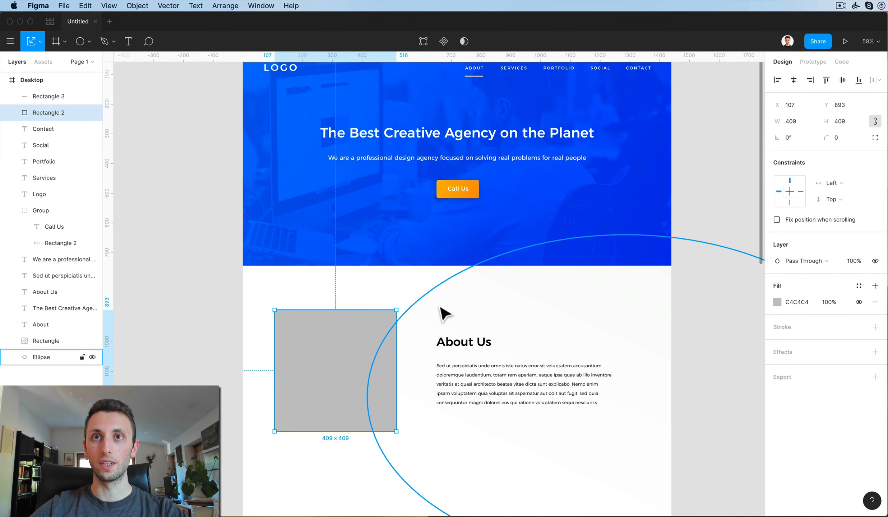
click(358, 299)
click(355, 318)
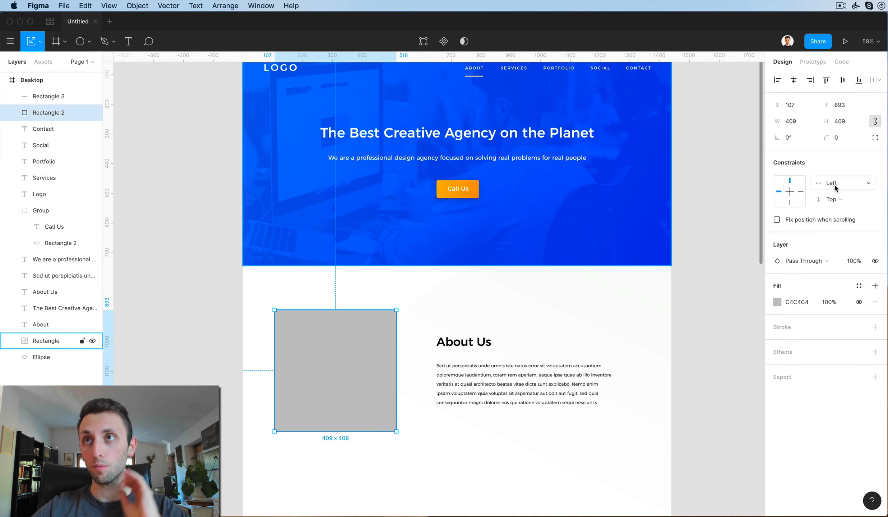
Round the gray placeholder's corners with a radius of 13
scroll(620, 284, down, 1)
scroll(620, 284, down, 3)
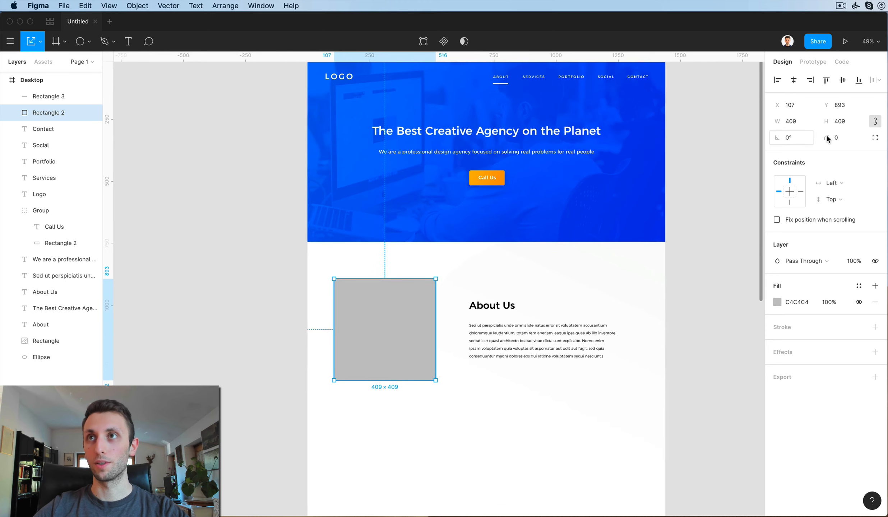
key(Up)
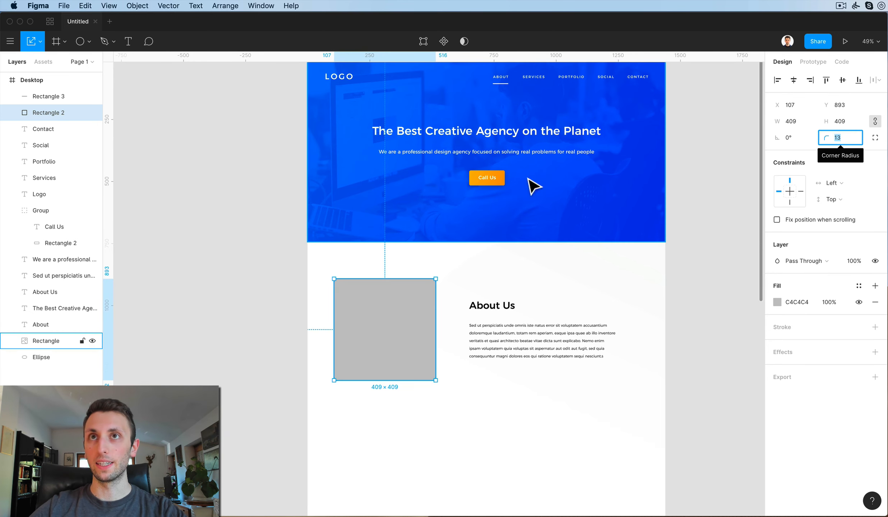
Add a drop shadow to the gray placeholder with a blur of 84 and 5% opacity
click(791, 358)
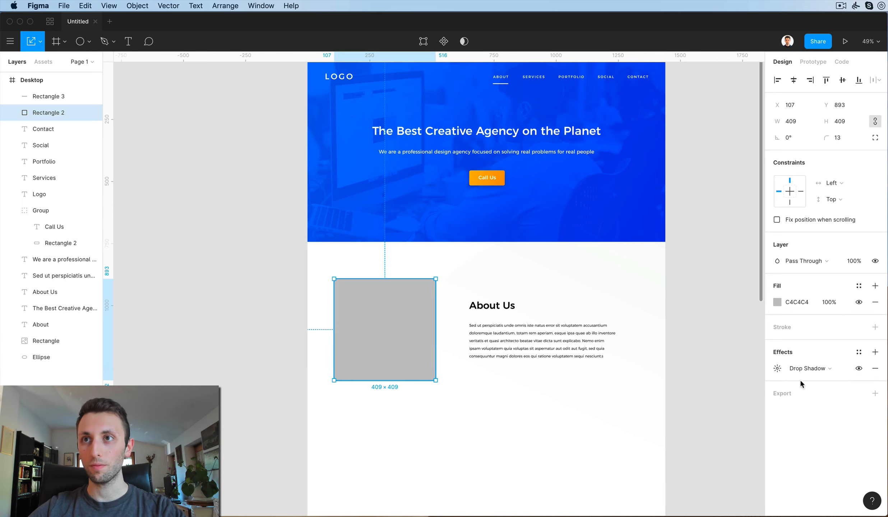
click(777, 368)
text(24)
key(Return)
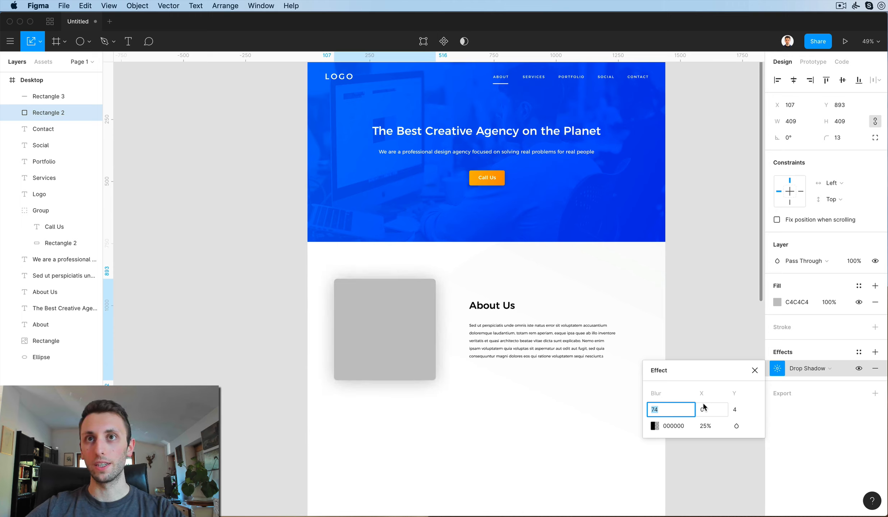
click(706, 426)
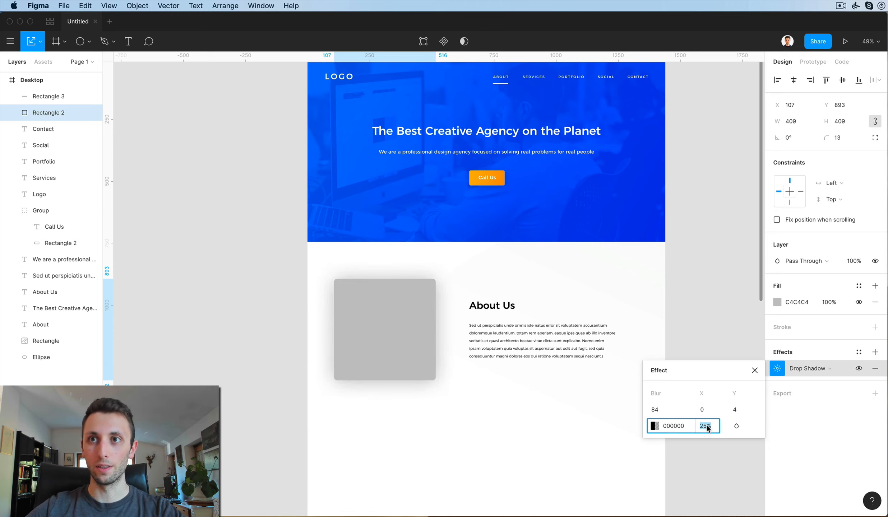
text(5)
key(Return)
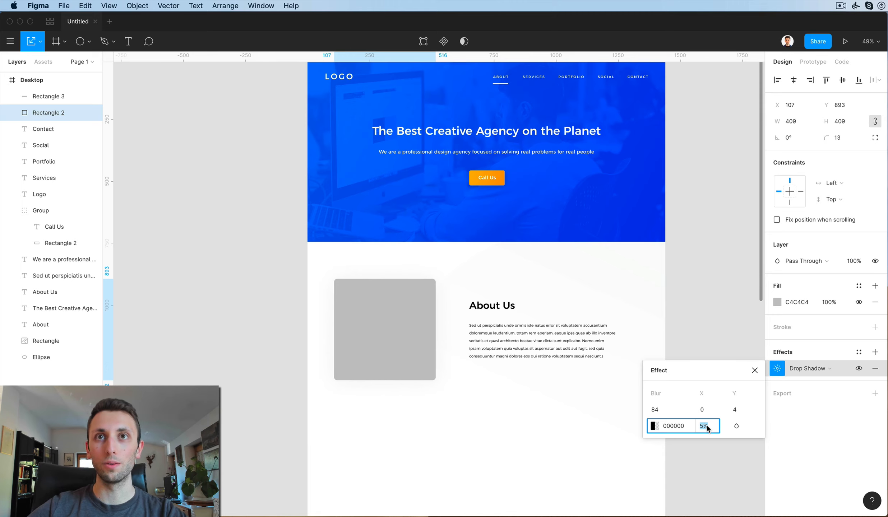
click(624, 293)
click(387, 310)
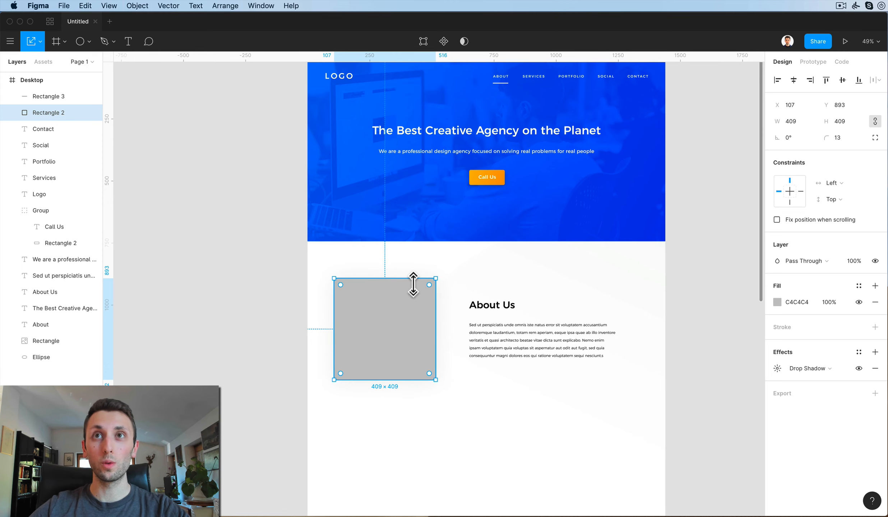
scroll(413, 284, up, 3)
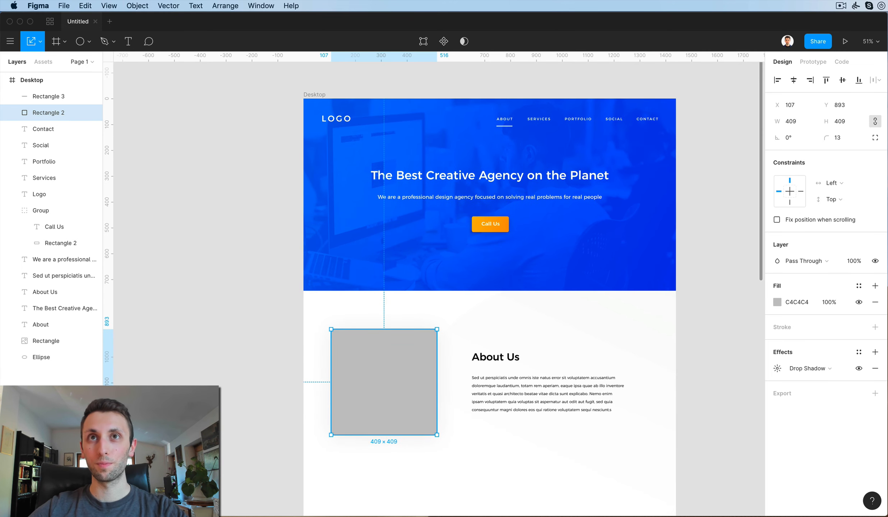
key(cmd+space)
text(u)
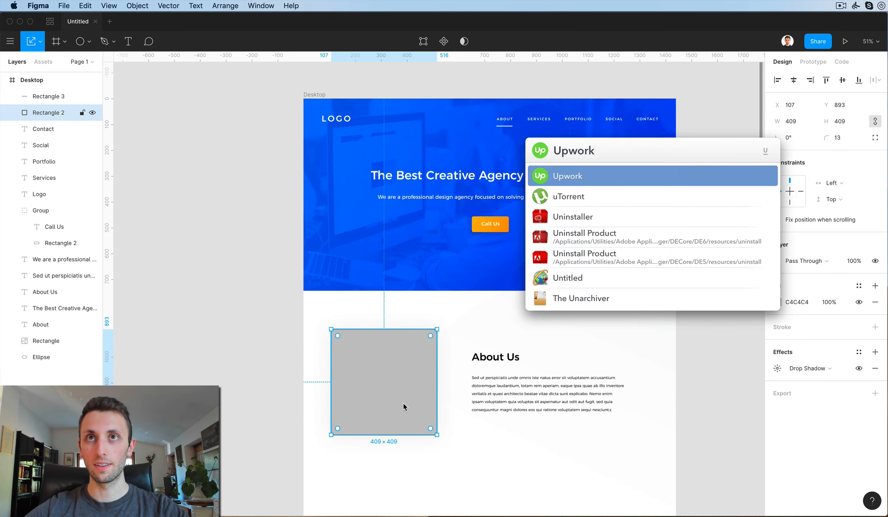
key(Escape)
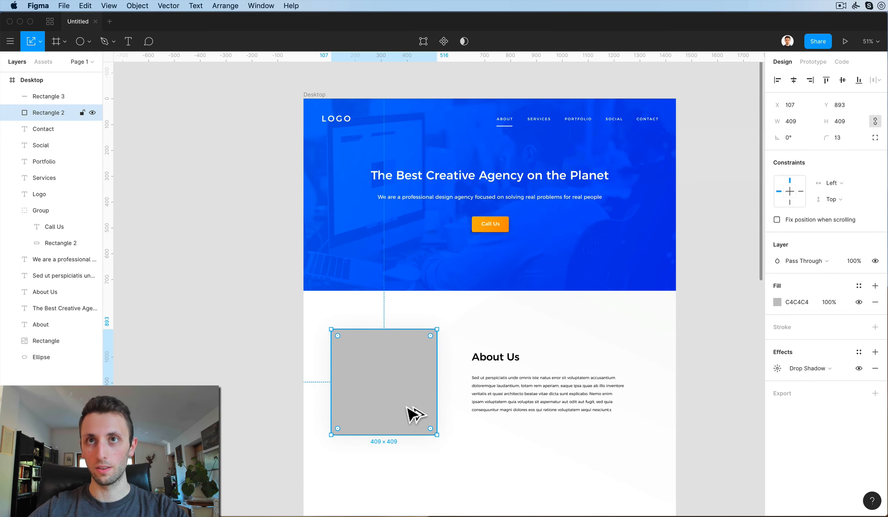
scroll(408, 410, right, 1)
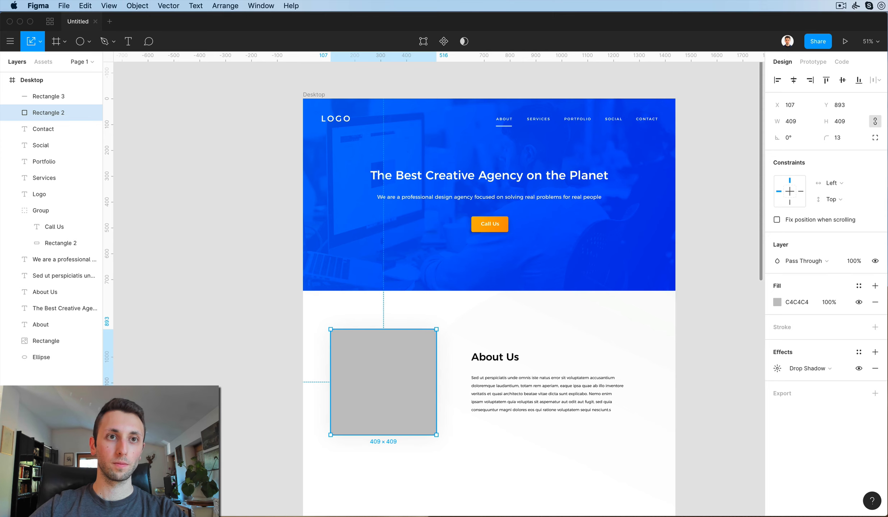
Switch to Chrome and search Unsplash for "person" photos
key(super+Tab)
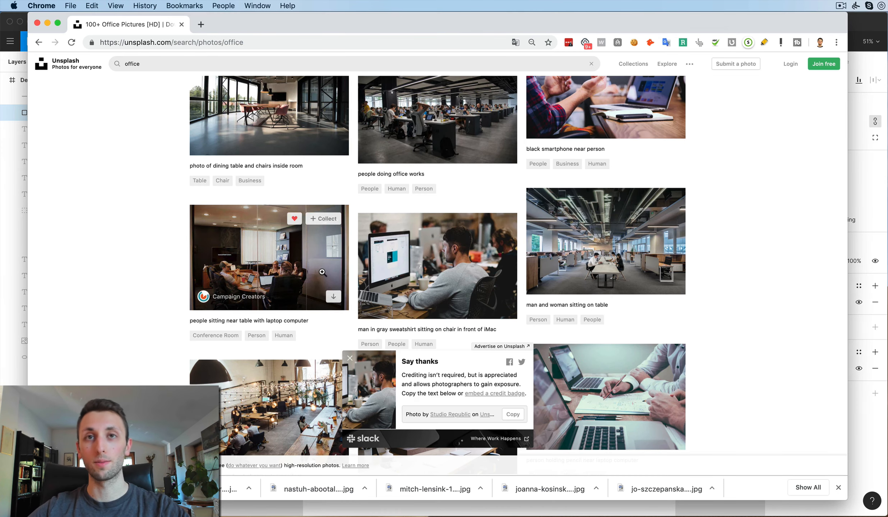
click(176, 64)
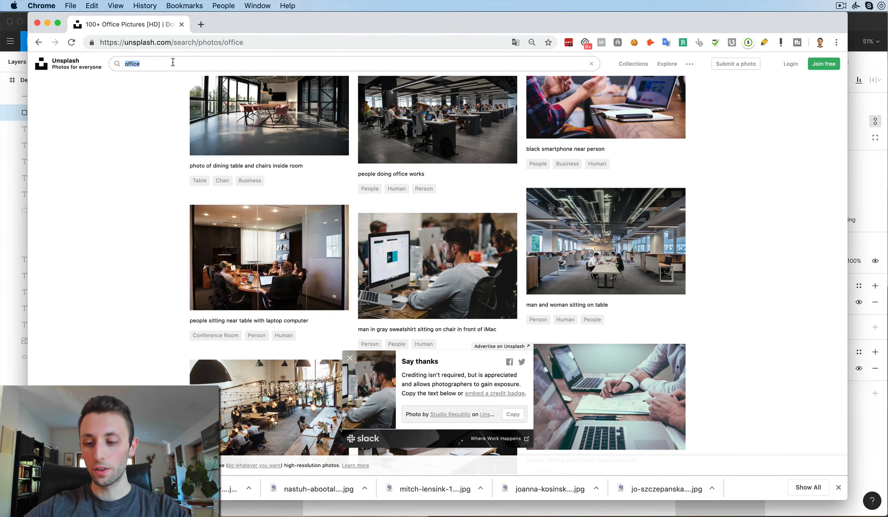
text(person)
key(Return)
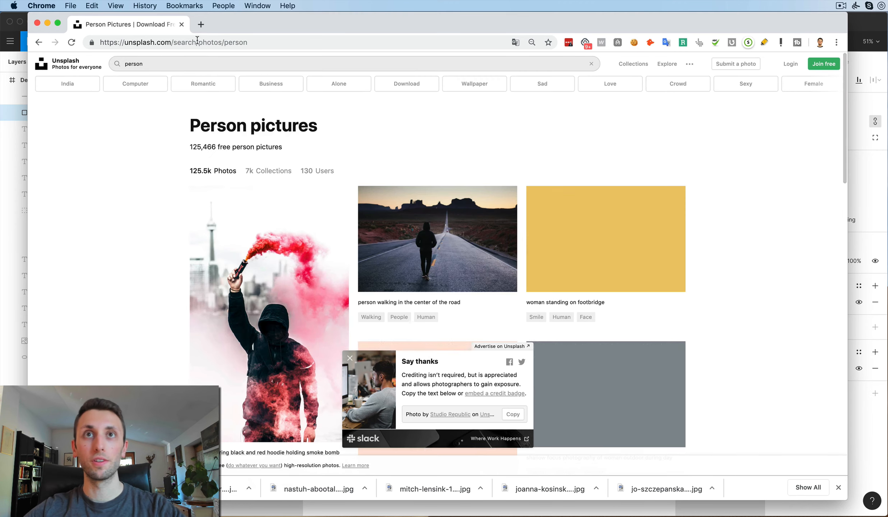
Download the photo of the bearded man in a Nike dad hat and orange T-shirt
scroll(763, 147, down, 15)
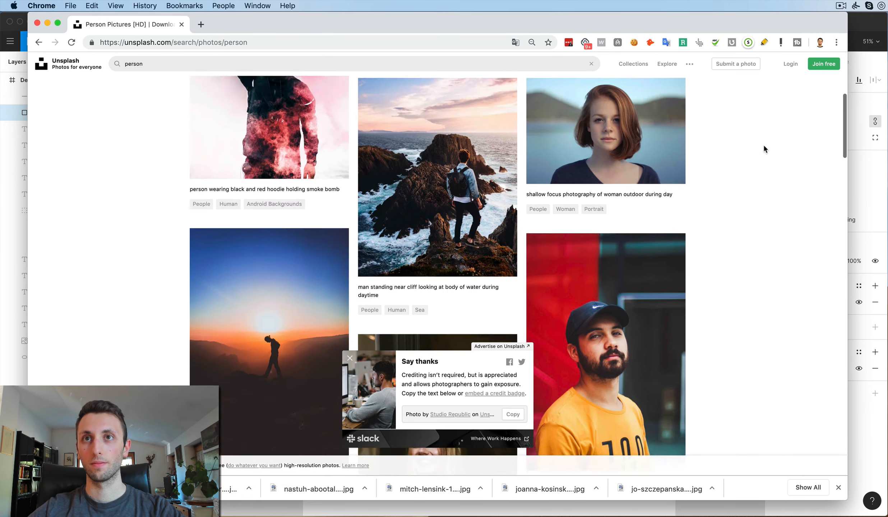
scroll(763, 148, up, 3)
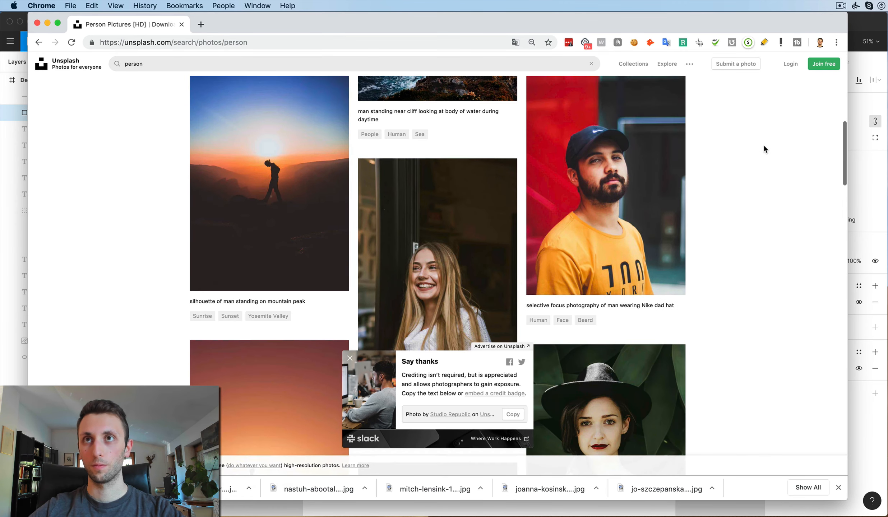
click(670, 279)
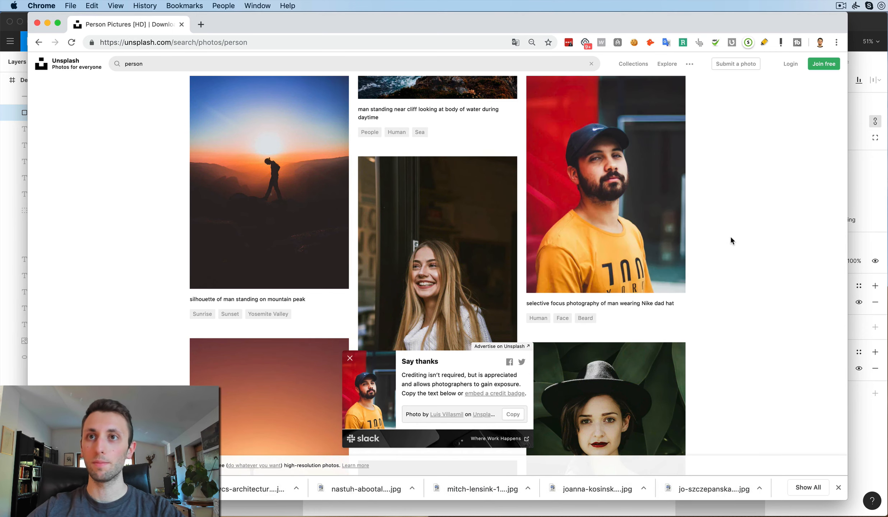
Find and download the "man's face" portrait of the dark-haired bearded man
scroll(731, 240, down, 5)
scroll(731, 240, up, 3)
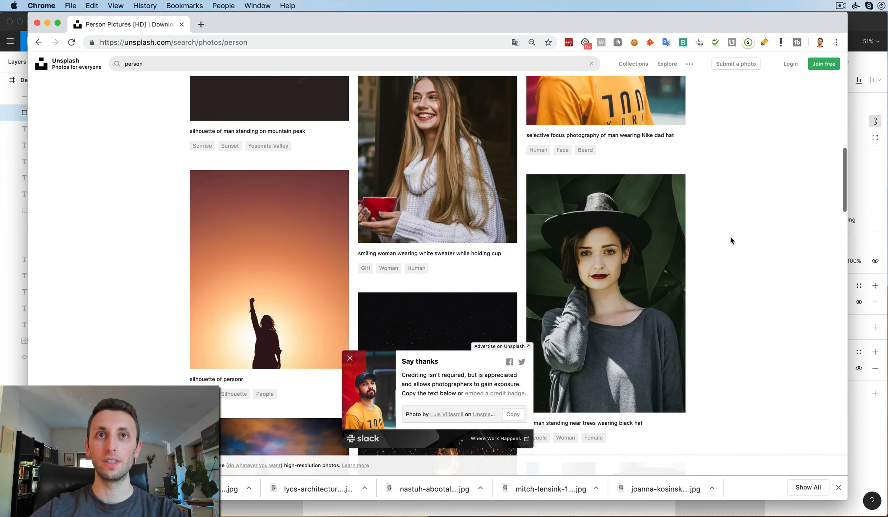
scroll(744, 237, down, 10)
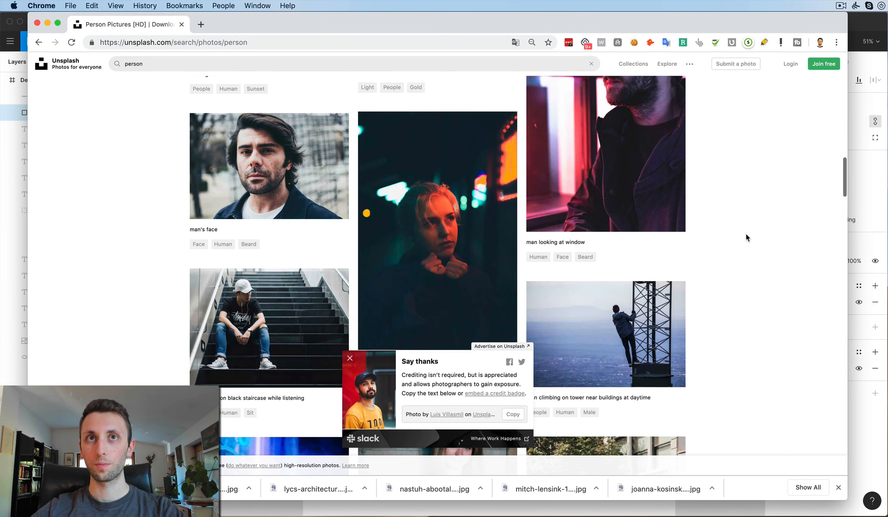
mouse_move(293, 202)
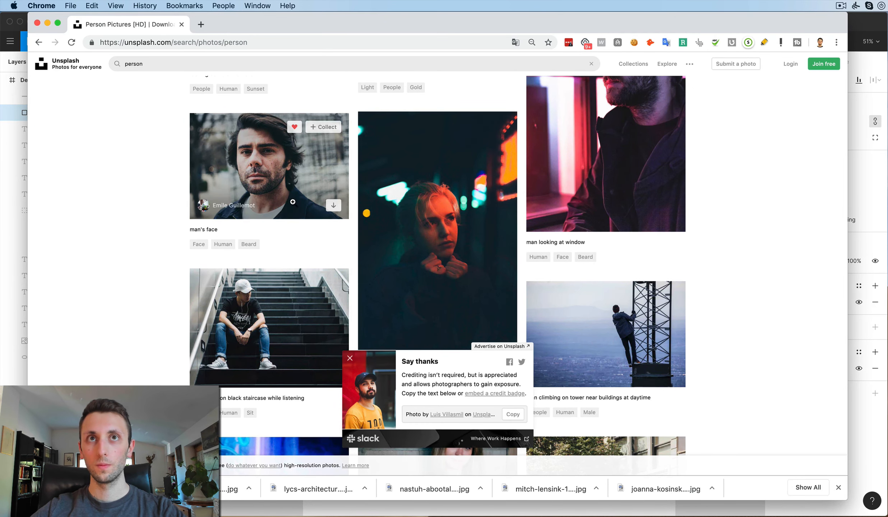
click(330, 205)
Find and download the portrait of the man wearing black framed glasses and a blue striped shirt
scroll(743, 199, down, 5)
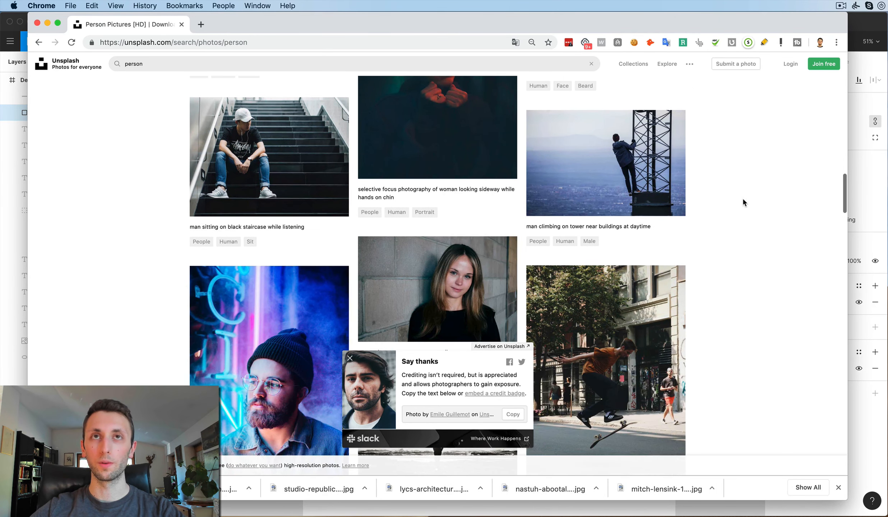
scroll(743, 202, down, 5)
mouse_move(316, 155)
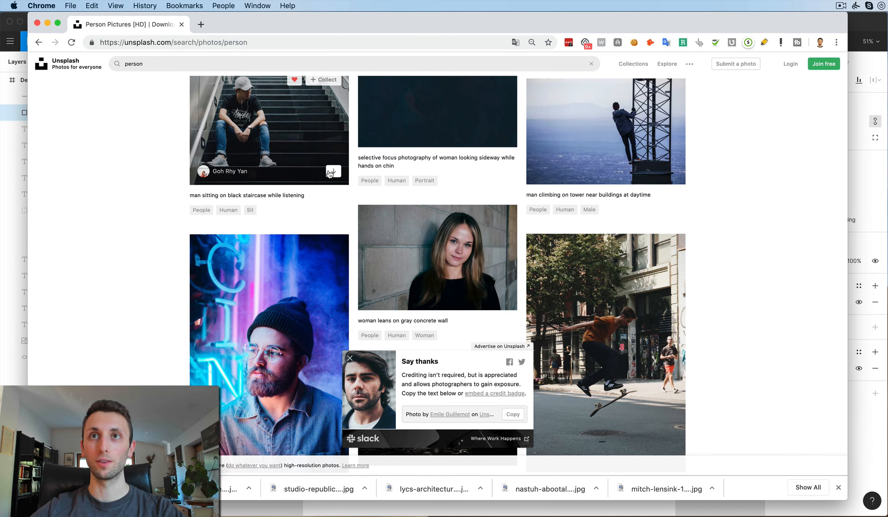
scroll(763, 172, down, 20)
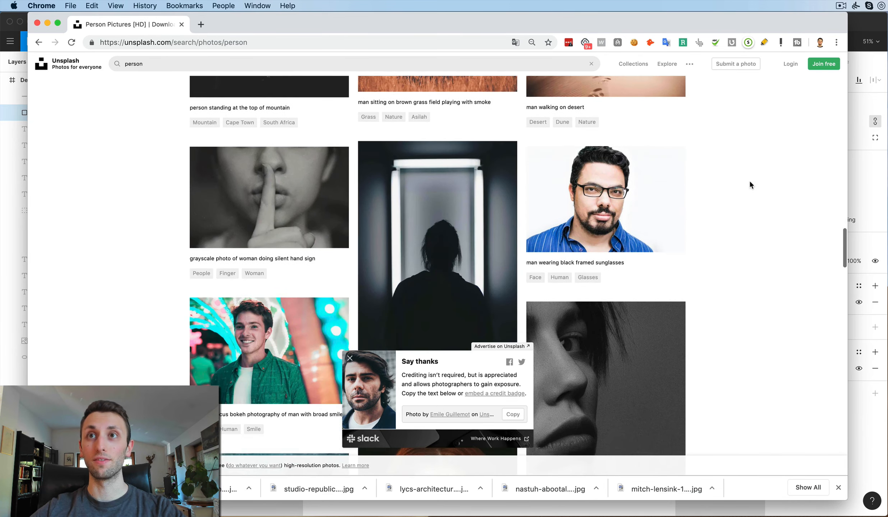
mouse_move(668, 223)
Browse further through the Unsplash "person" results for suitable portrait photos
scroll(774, 189, down, 20)
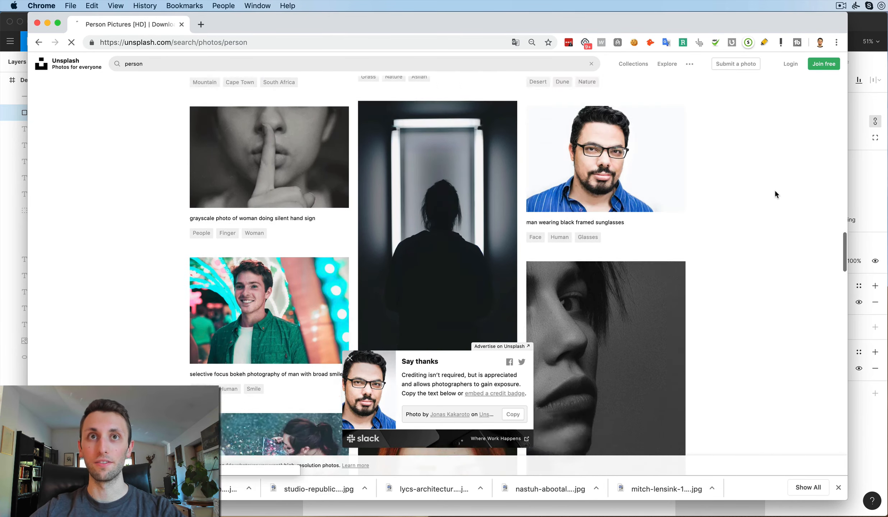
scroll(774, 194, down, 20)
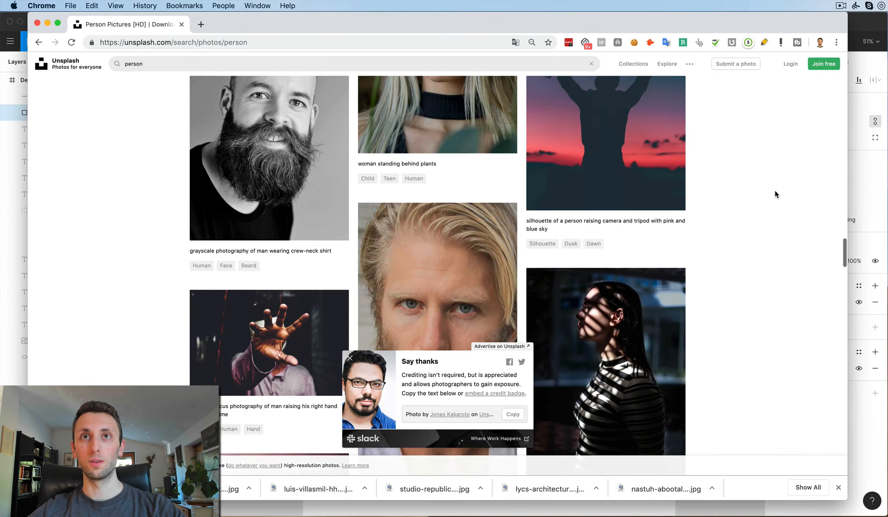
scroll(774, 194, up, 7)
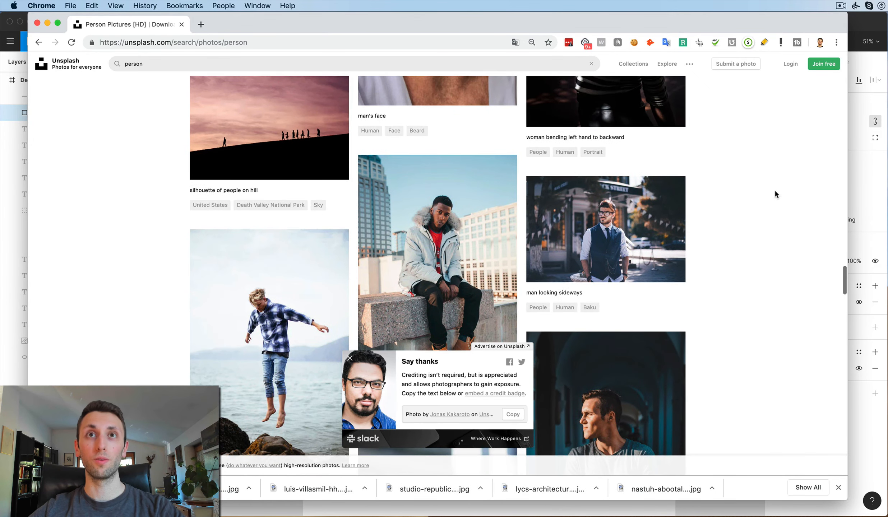
scroll(774, 194, down, 8)
scroll(774, 189, down, 12)
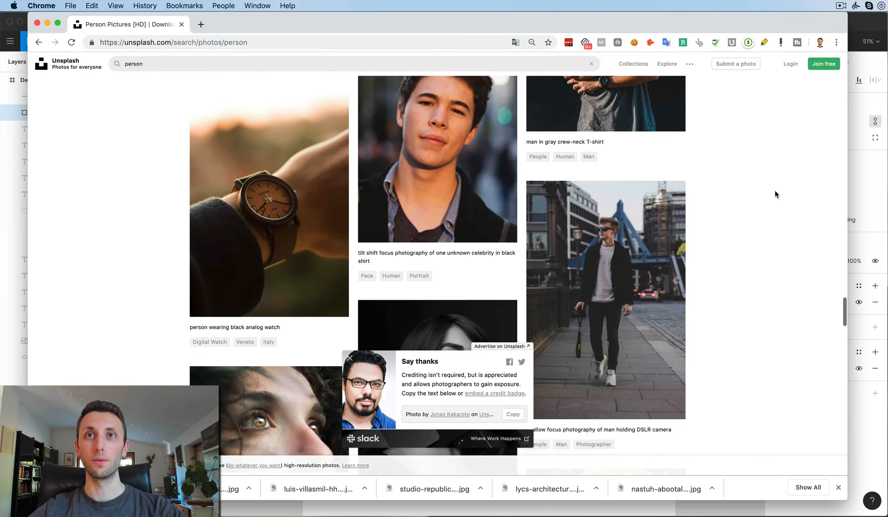
scroll(774, 190, up, 2)
scroll(773, 190, down, 16)
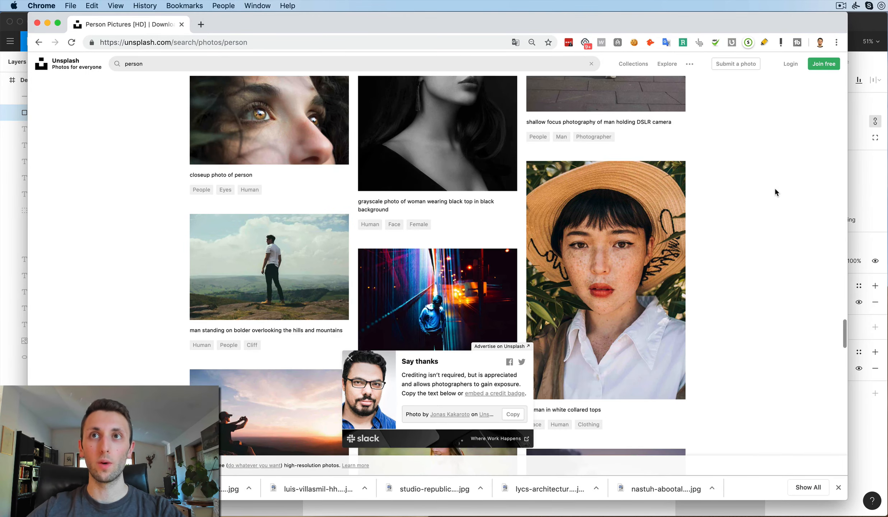
scroll(774, 188, down, 20)
scroll(773, 187, down, 20)
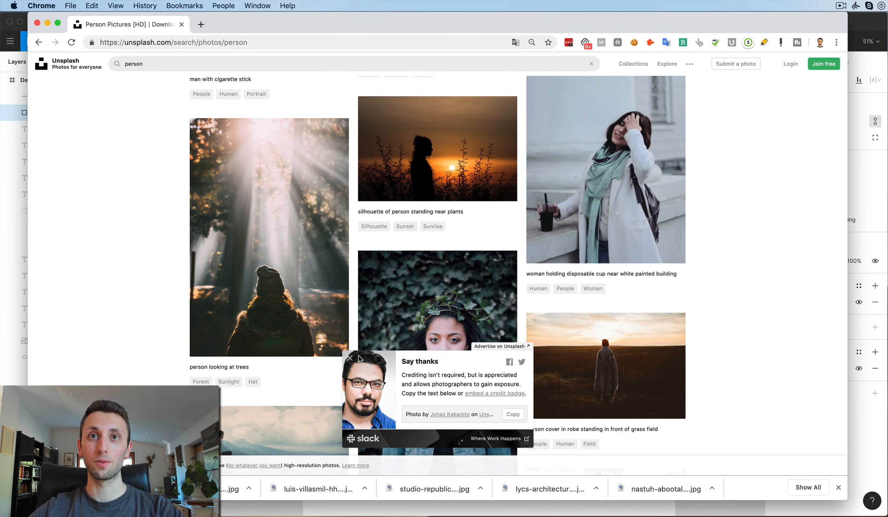
scroll(788, 291, down, 20)
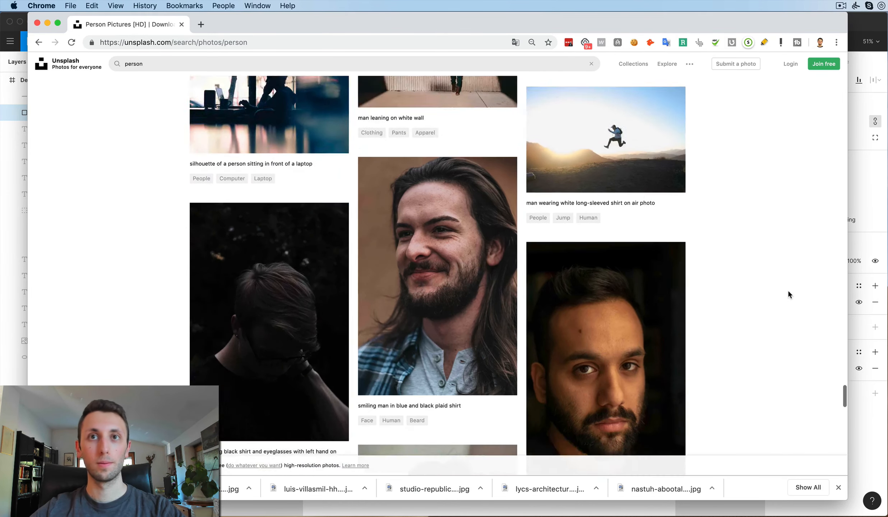
scroll(787, 289, down, 20)
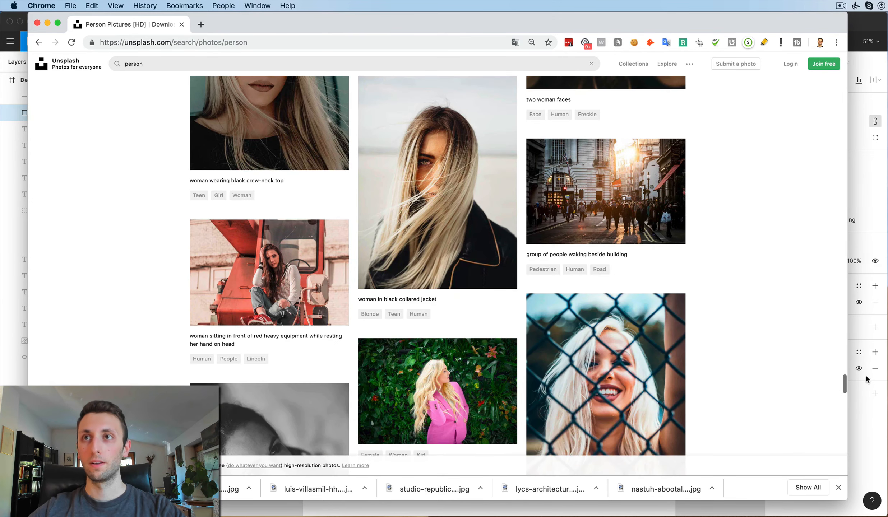
Switch to Figma and fill the grey About section square with the downloaded portrait of the man in black glasses
click(853, 410)
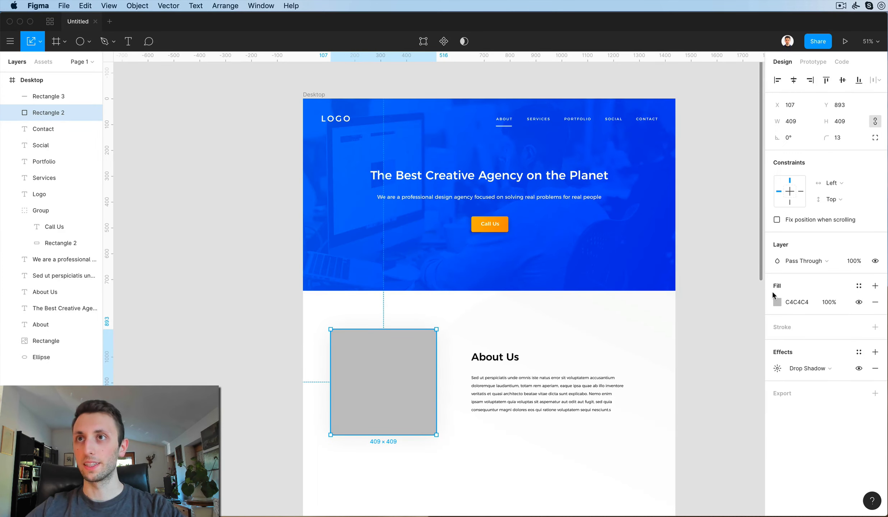
click(777, 301)
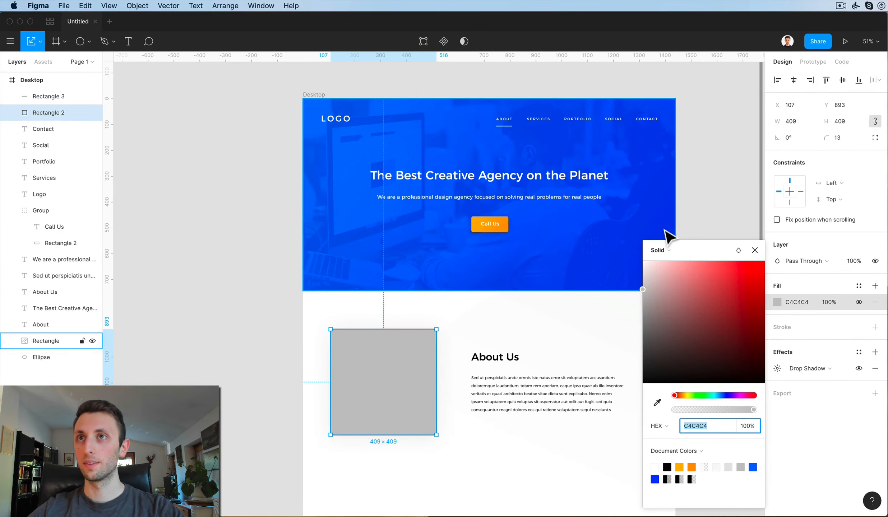
click(662, 249)
click(671, 311)
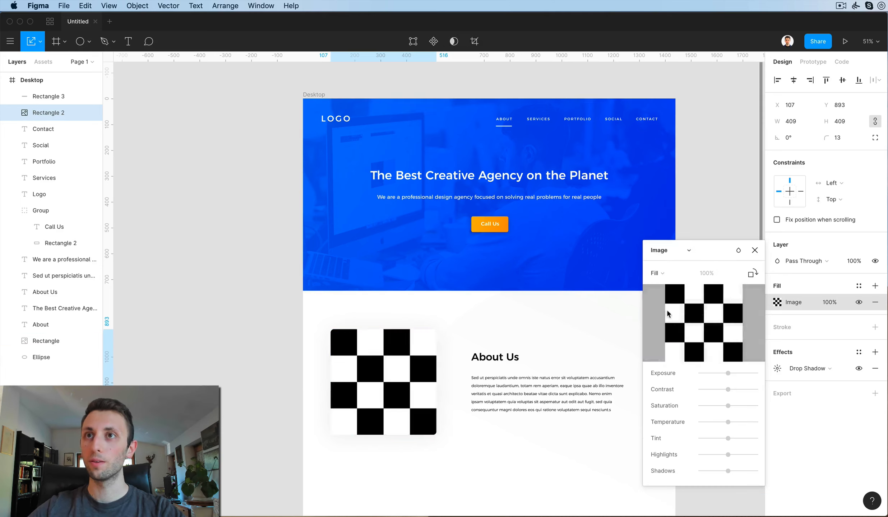
click(693, 324)
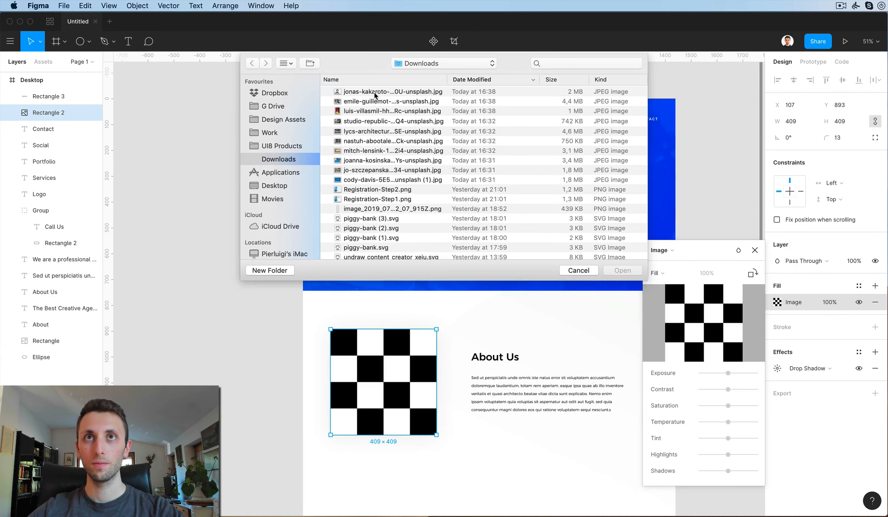
click(375, 92)
key(space)
key(space)
key(Return)
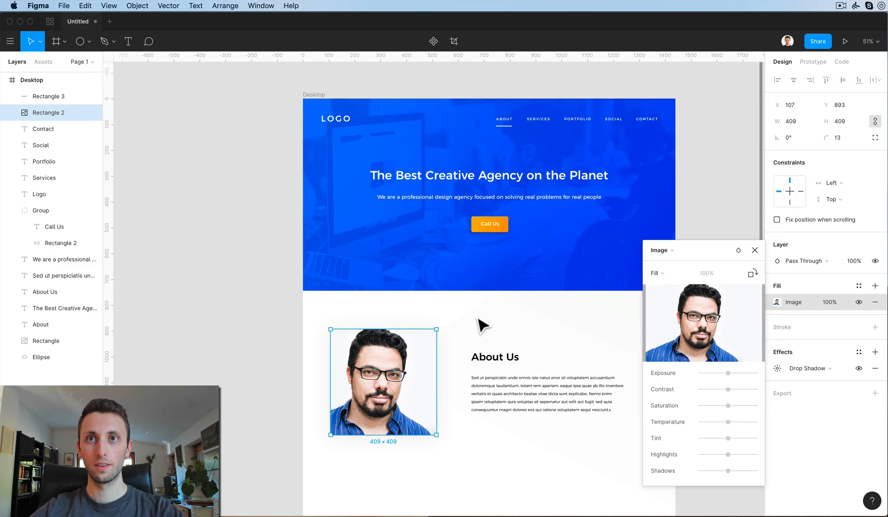
key(Escape)
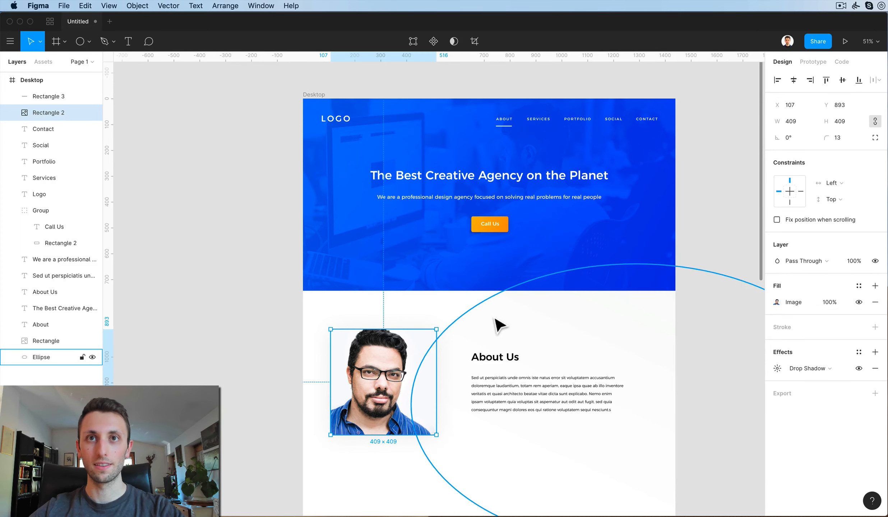
Scale the About section portrait down slightly around its centre
click(370, 289)
scroll(392, 313, down, 2)
scroll(416, 316, up, 2)
click(406, 337)
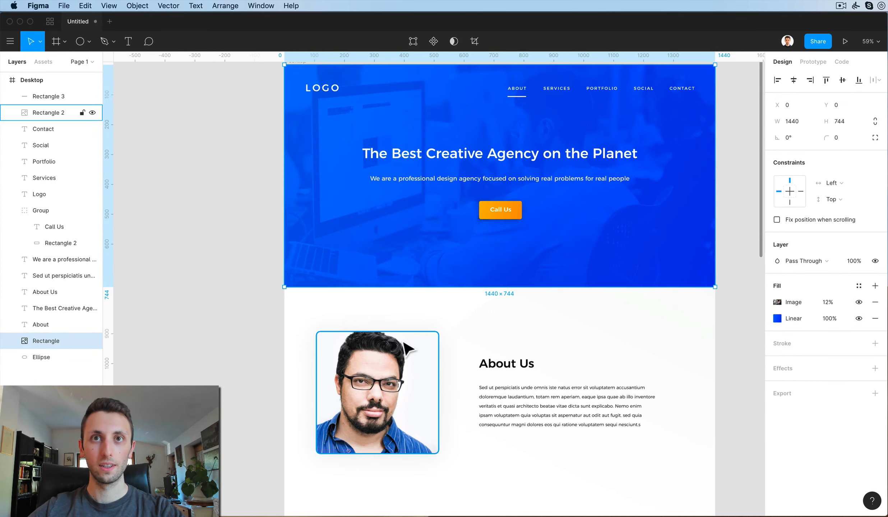
drag(407, 332, 407, 339)
click(420, 324)
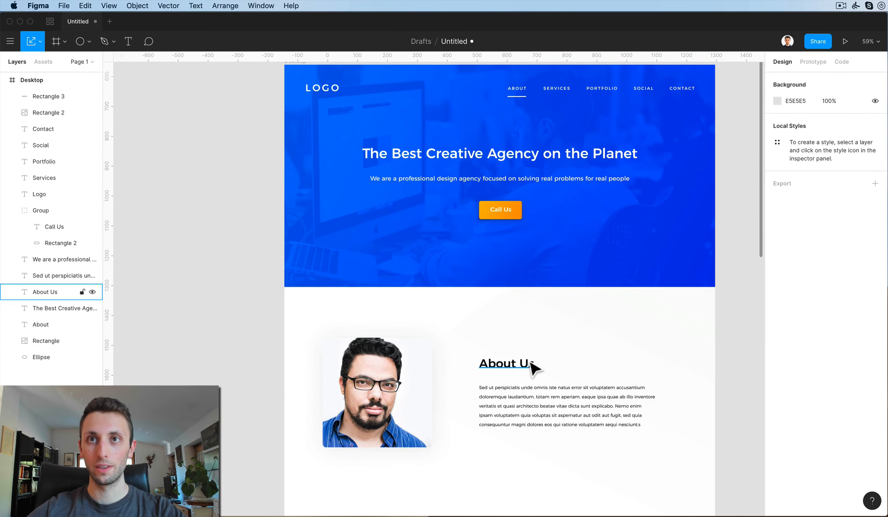
Duplicate the About Us heading directly above the original at Y 914 and change the copy's text to "HO"
drag(527, 363, 523, 349)
double_click(523, 346)
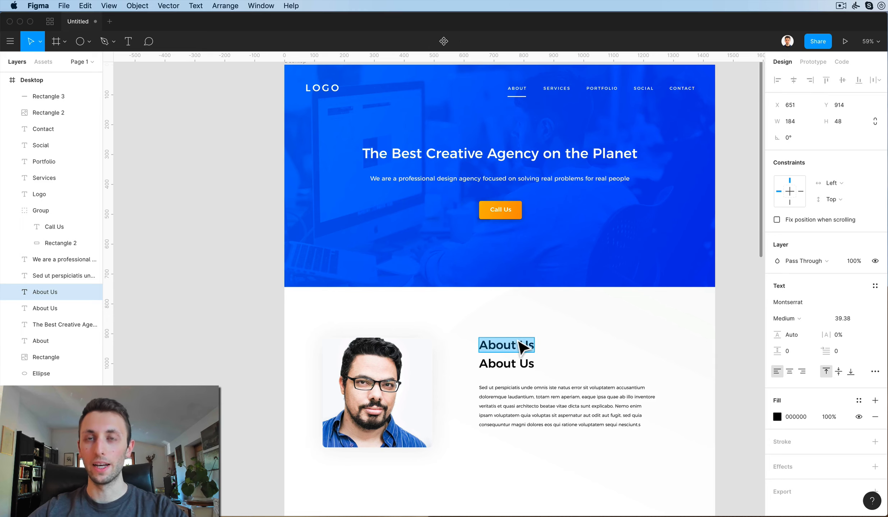
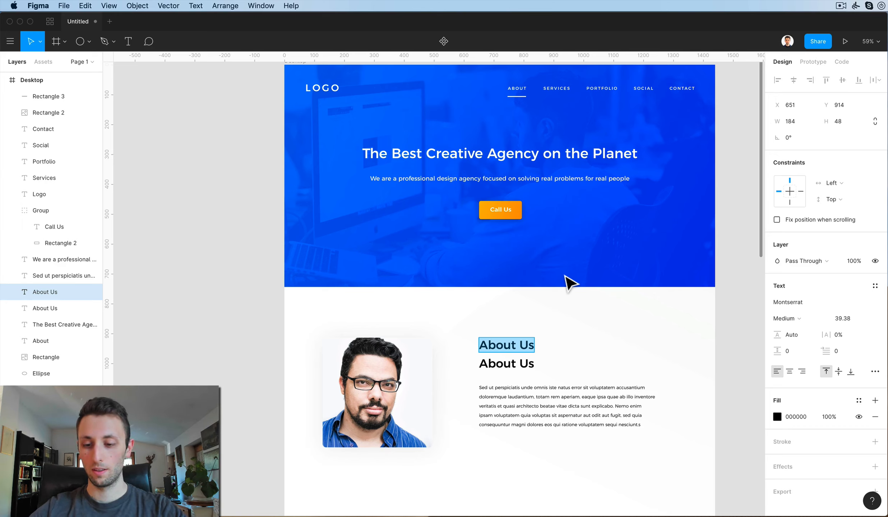
text(HO)
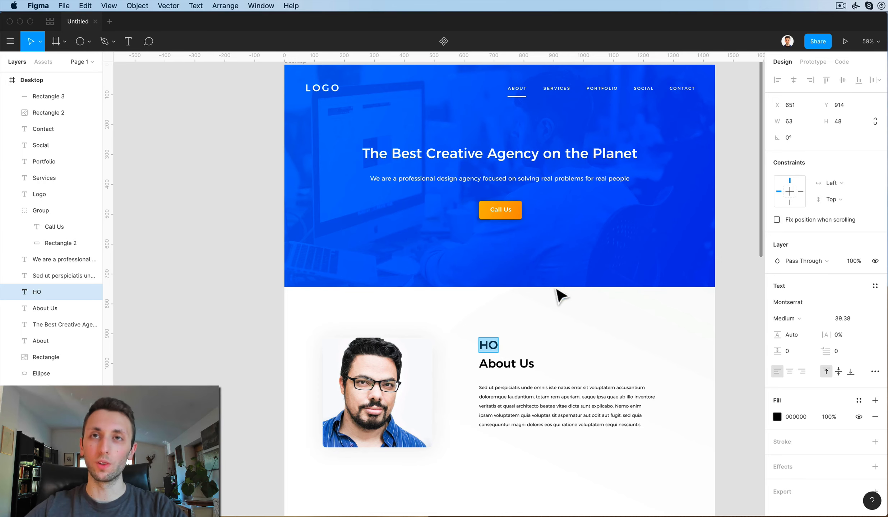
key(Escape)
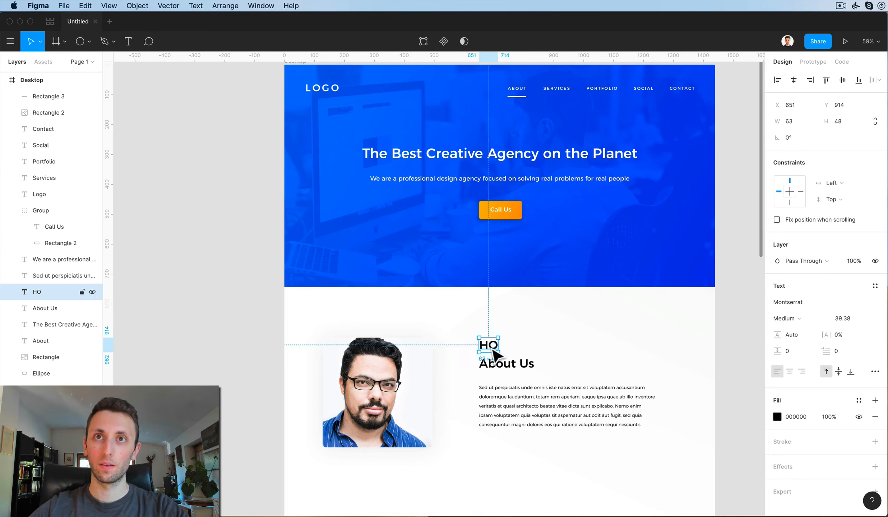
Change the original About Us heading to "The Founder" and the copy above it to "About US"
click(515, 366)
double_click(512, 364)
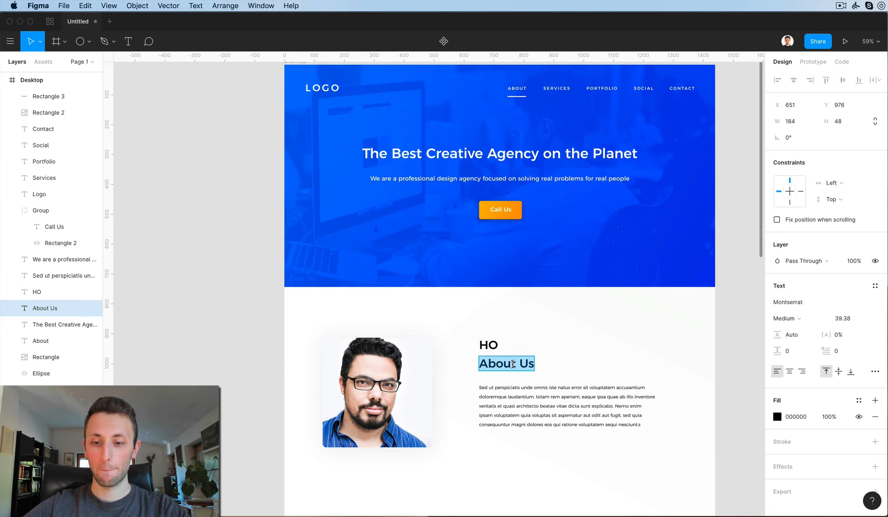
text(The Founder)
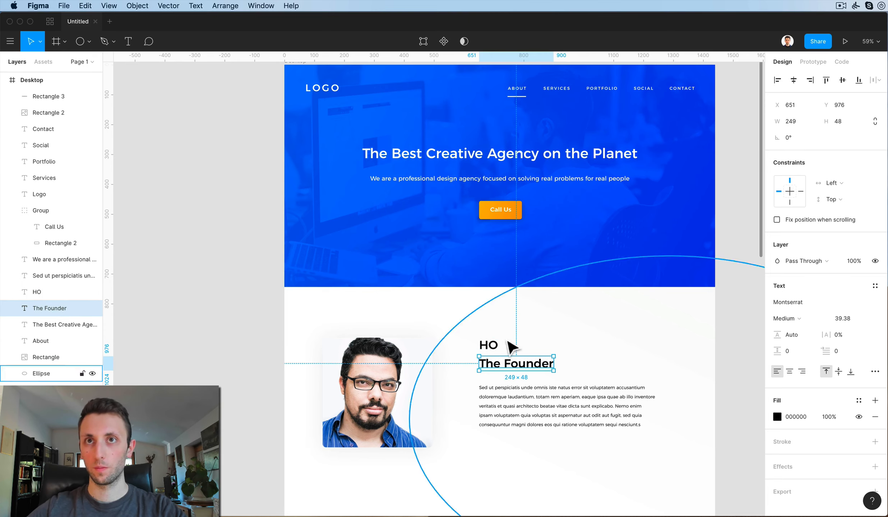
click(494, 346)
double_click(495, 347)
text(About US)
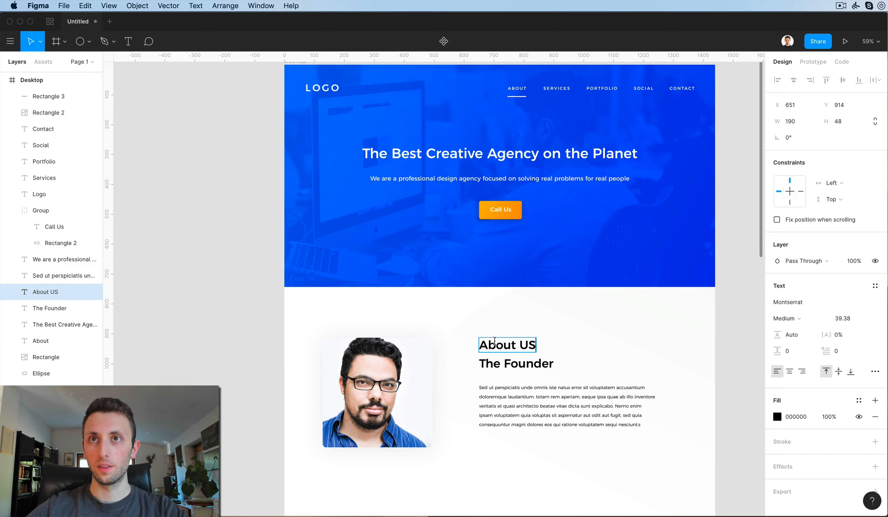
key(Escape)
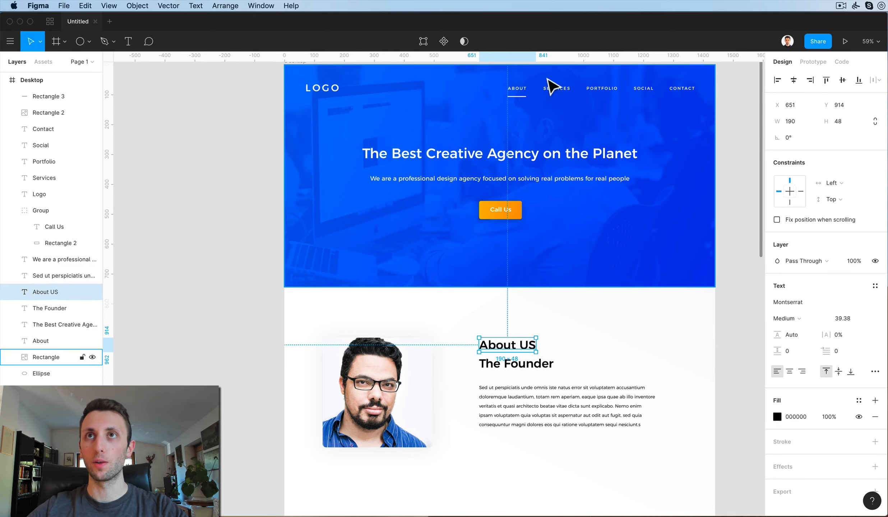
Copy the Services menu item's text properties onto the About US label above The Founder
click(559, 89)
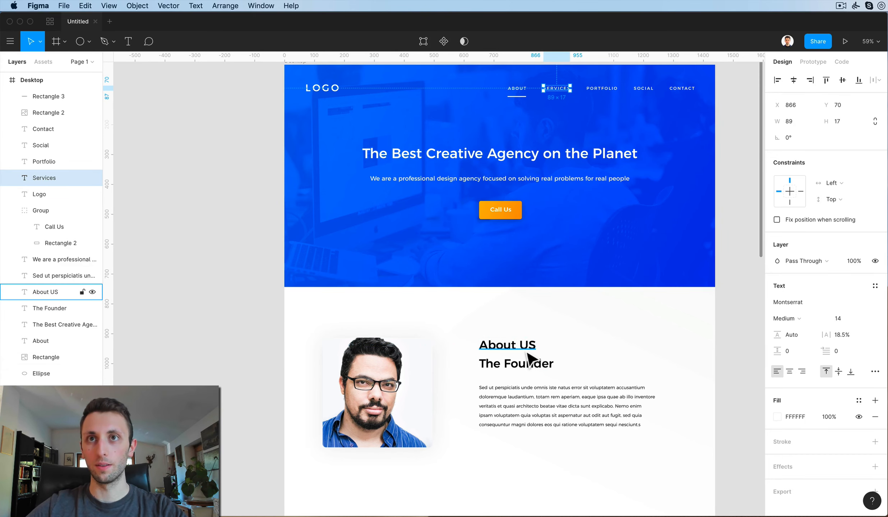
click(506, 346)
key(super+alt+v)
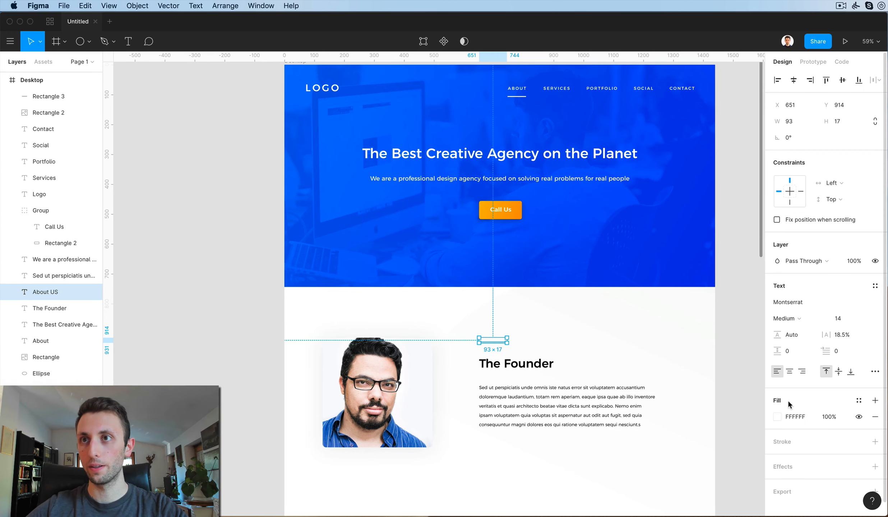
Set the About US label's fill to A9A9A9 and move it down to Y 936, just above The Founder
click(776, 416)
drag(670, 323, 593, 312)
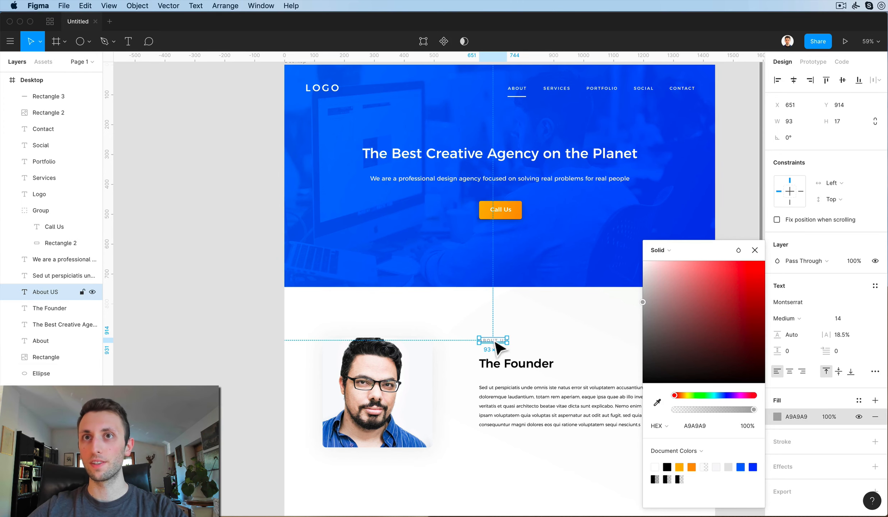
mouse_move(499, 342)
mouse_down()
mouse_move(496, 353)
mouse_move(510, 366)
mouse_move(496, 351)
mouse_up()
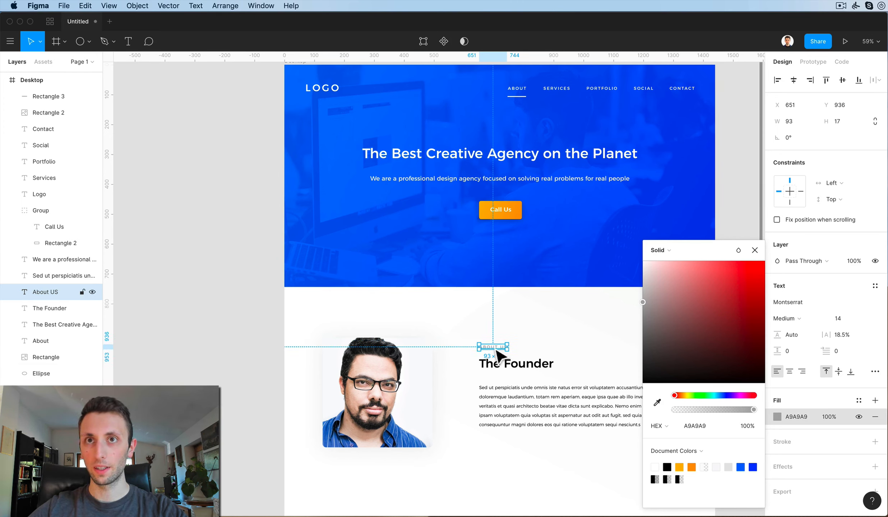
click(503, 322)
Duplicate the Sed ut perspiciatis paragraph directly below the original, at Y 1266
scroll(497, 346, up, 2)
drag(528, 423, 531, 485)
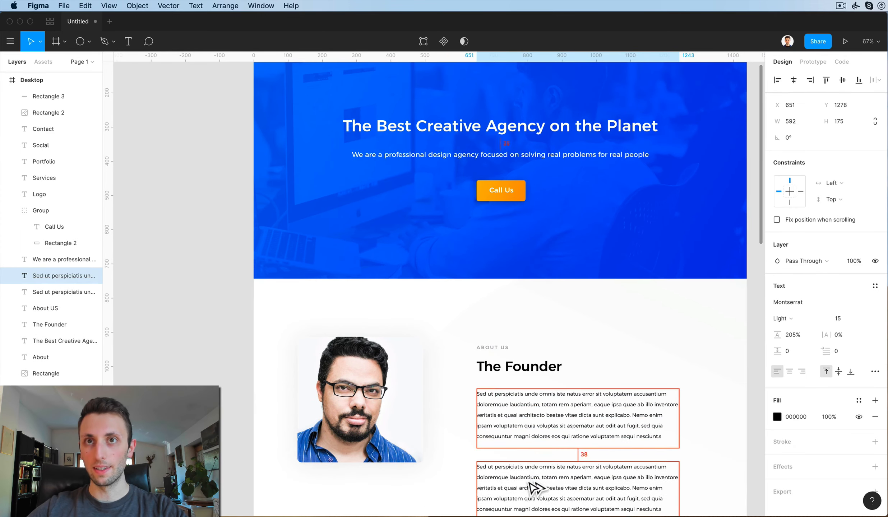
Lock the large background ellipse behind the About section
click(571, 333)
right_click(590, 327)
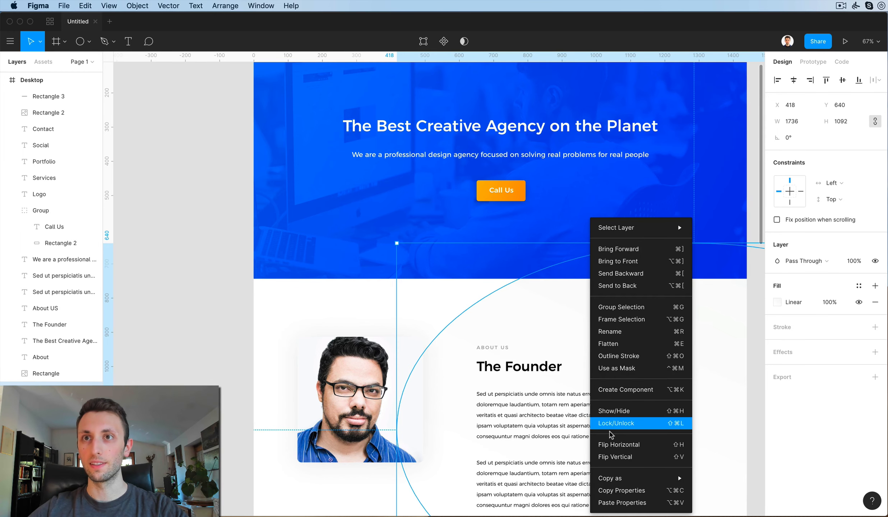
click(599, 424)
scroll(539, 404, down, 5)
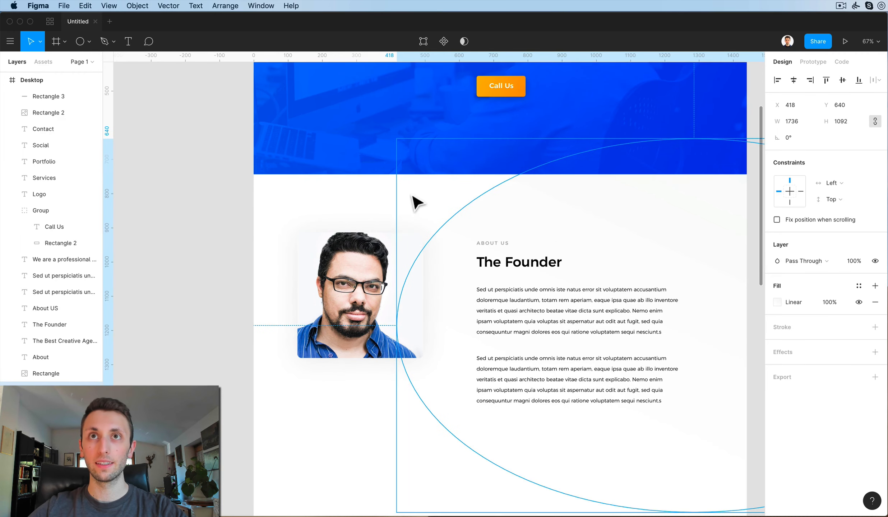
key(Escape)
Replace the duplicated paragraph's text with "Learn more" and make it bold
double_click(555, 392)
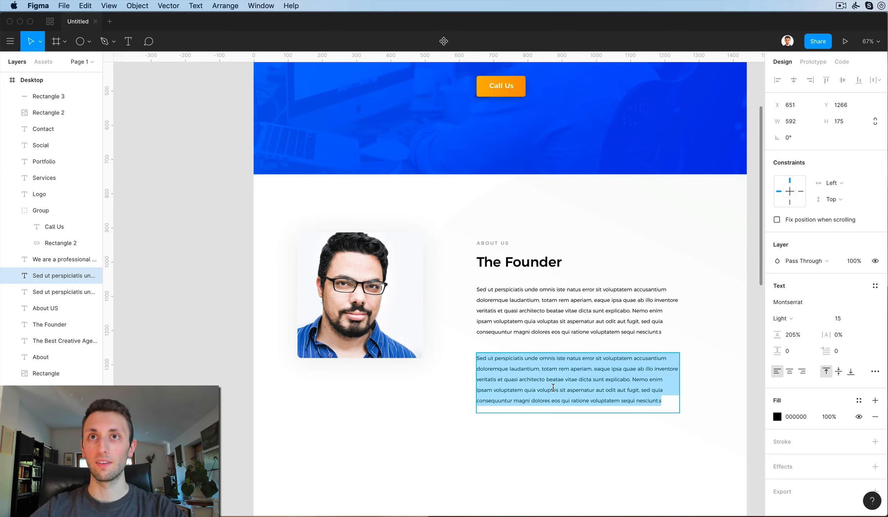
text(Learn more)
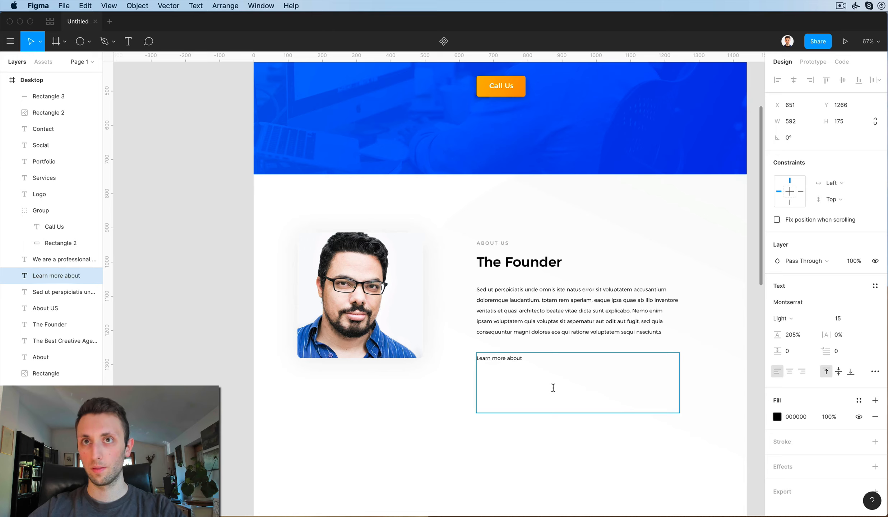
key(Escape)
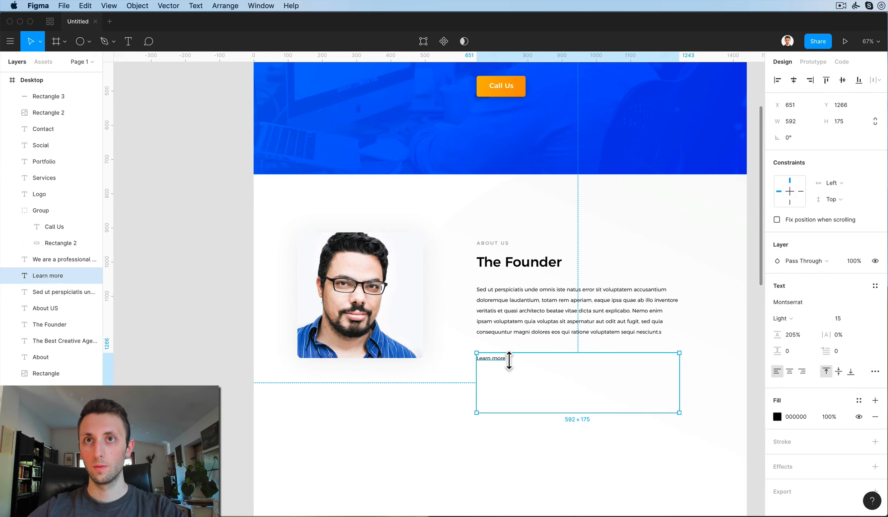
key(super+b)
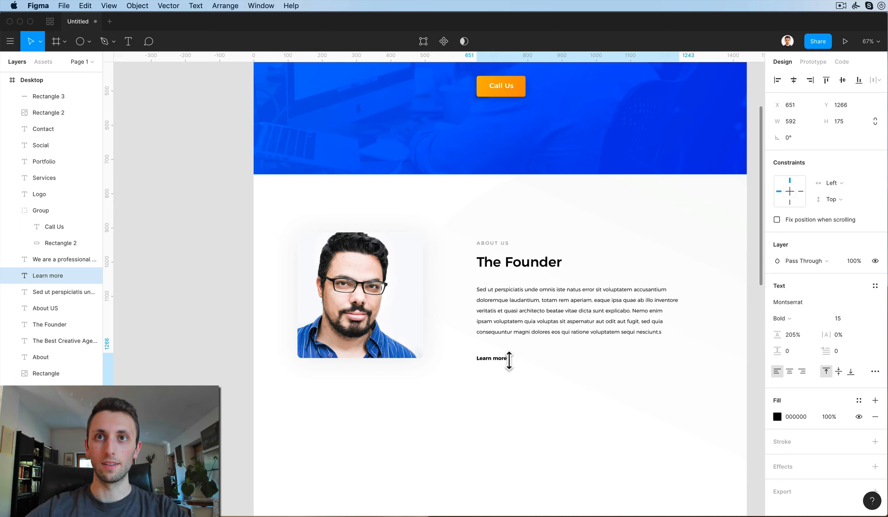
Set the Learn more text's fill to the blue 004FFF
click(777, 417)
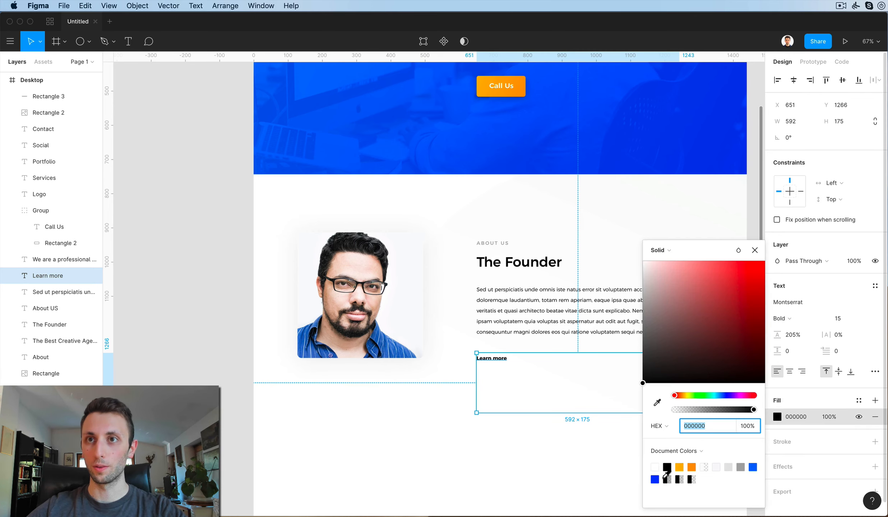
click(656, 405)
click(713, 100)
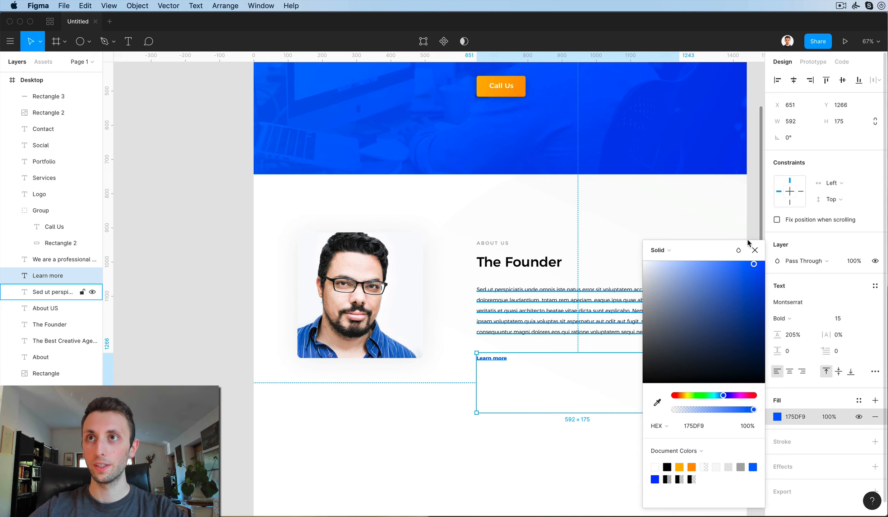
click(427, 378)
click(495, 360)
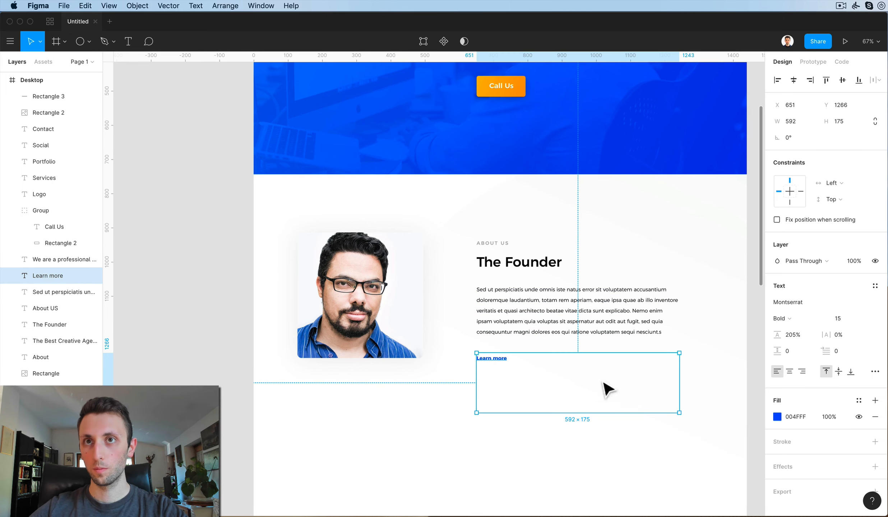
Shrink the Learn more text box to 108 × 35 at Y 1242 and move the whole About text block up 10 px
drag(687, 420, 511, 350)
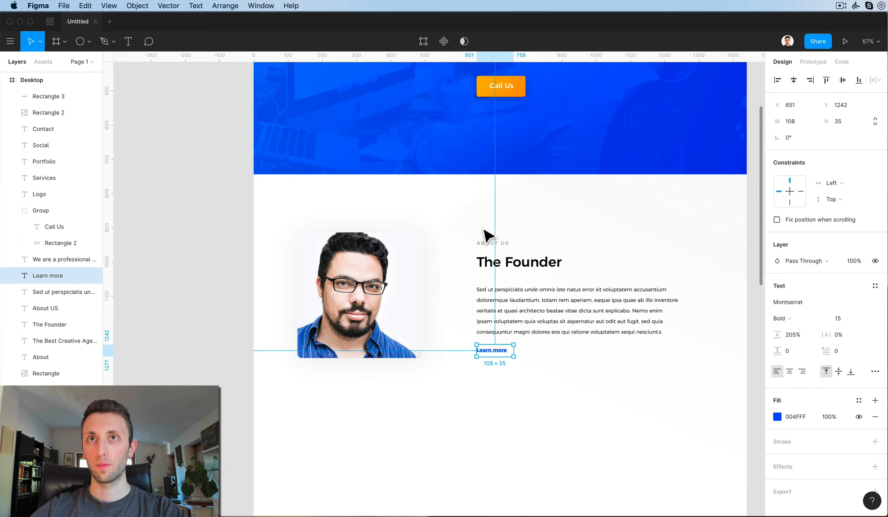
drag(483, 230, 584, 426)
key(shift+Up)
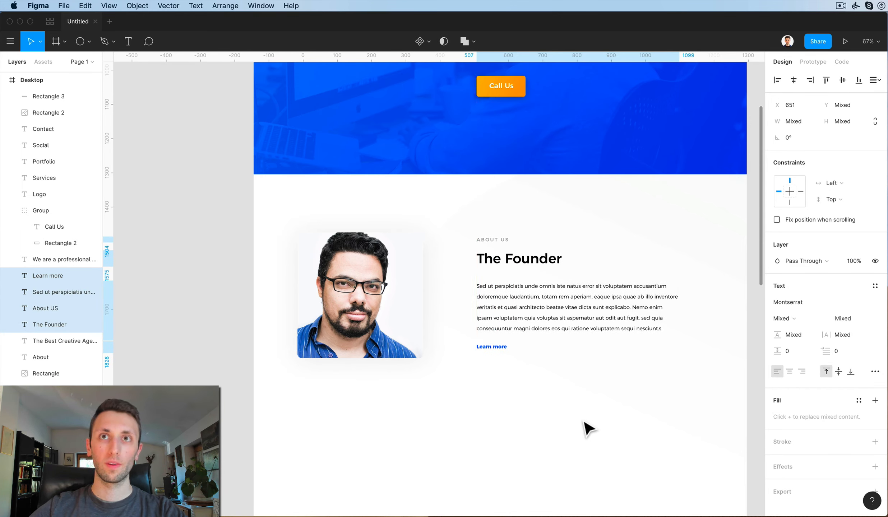
click(543, 407)
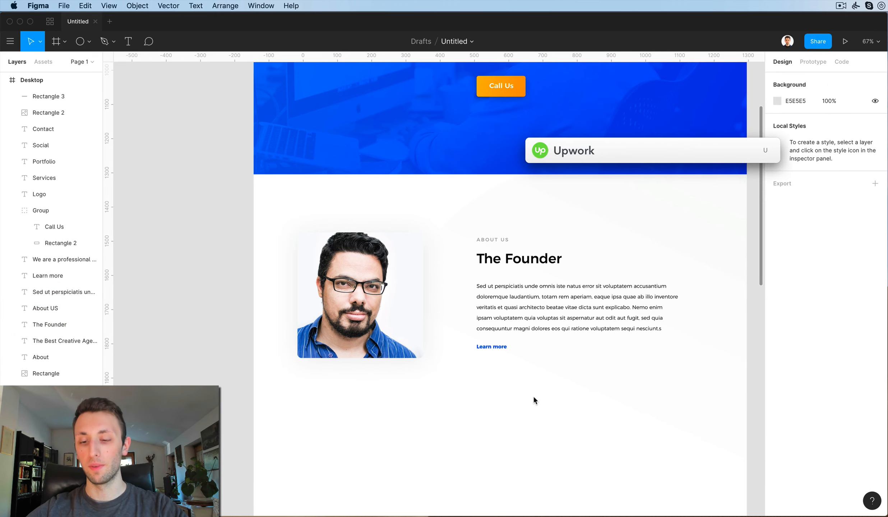
Switch to Nucleo and search its icons for "arrow"
text(nucleo)
key(Return)
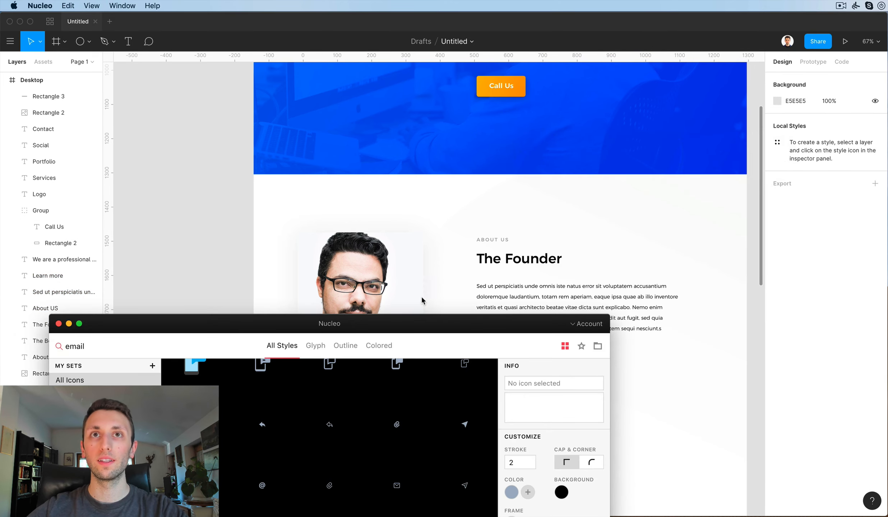
drag(412, 323, 504, 146)
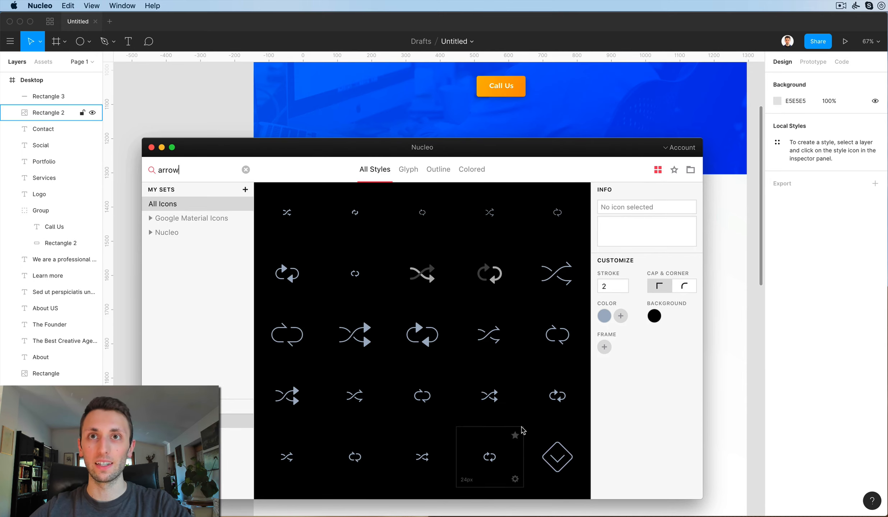
scroll(517, 430, down, 5)
scroll(522, 428, up, 1)
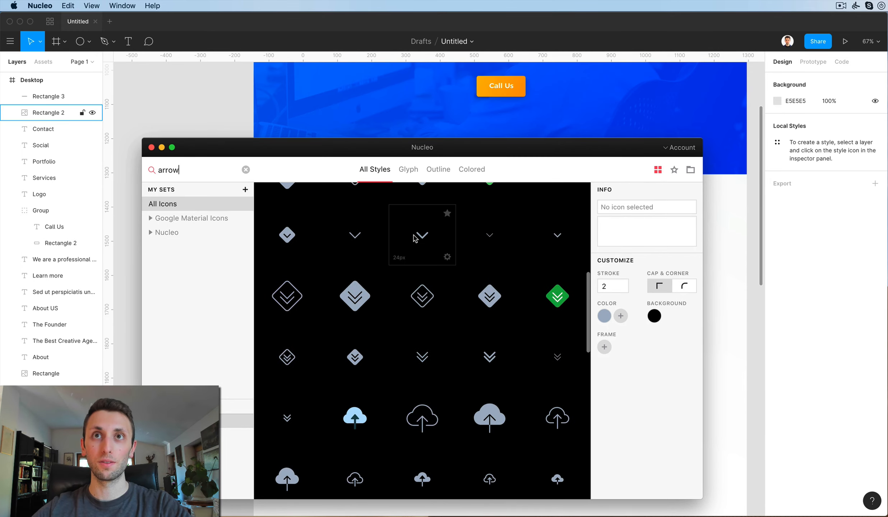
Insert the 24 px chevron icon into the Figma design, rotated 90° and placed just after Learn more at X 746, Y 1259
drag(422, 235, 782, 289)
drag(719, 332, 521, 380)
click(721, 318)
scroll(521, 347, up, 5)
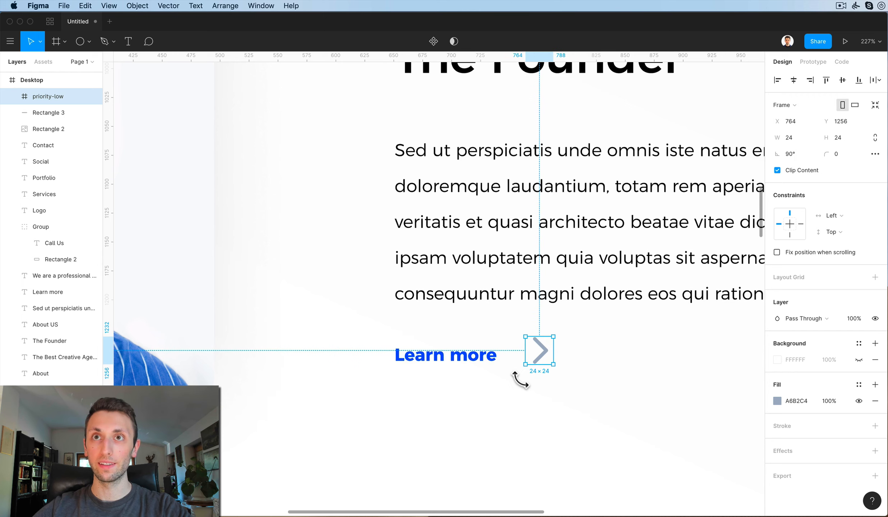
drag(547, 351, 525, 354)
key(Right)
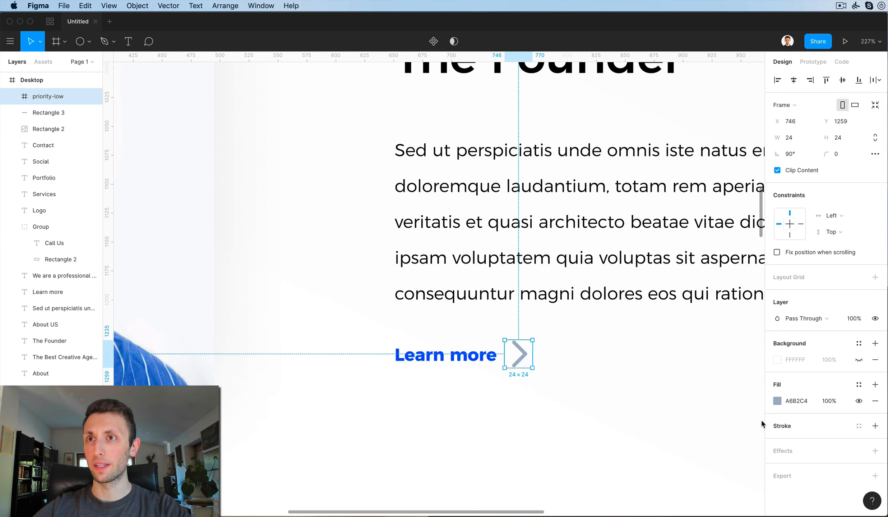
Match the chevron's fill to the Learn more blue, 004FFF, and nudge it down to Y 1260
click(777, 400)
key(i)
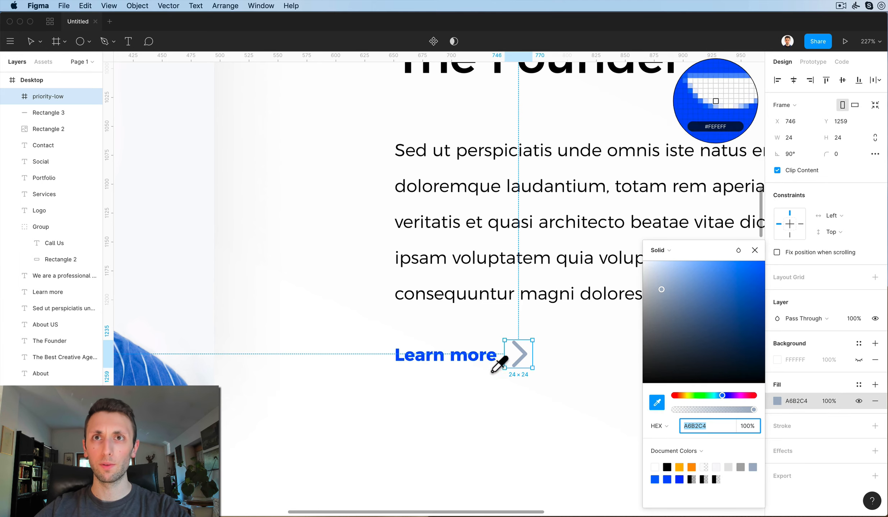
click(491, 359)
click(511, 422)
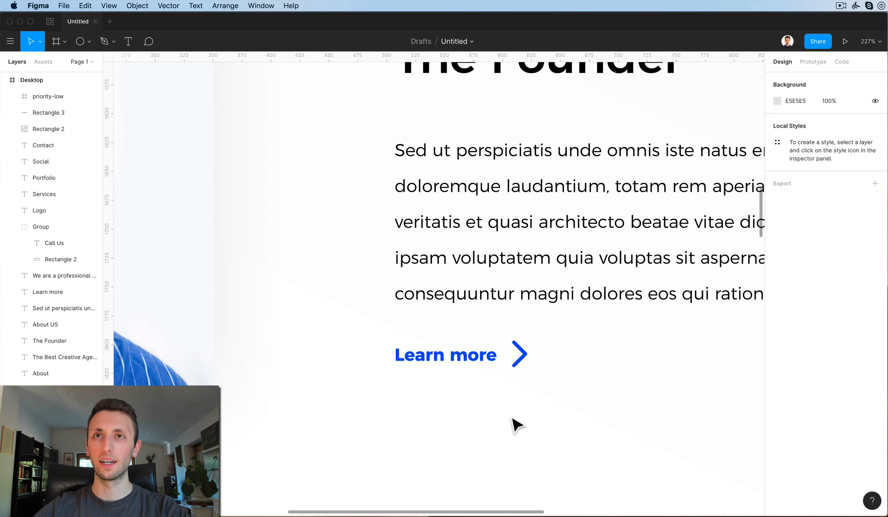
click(521, 357)
key(Down)
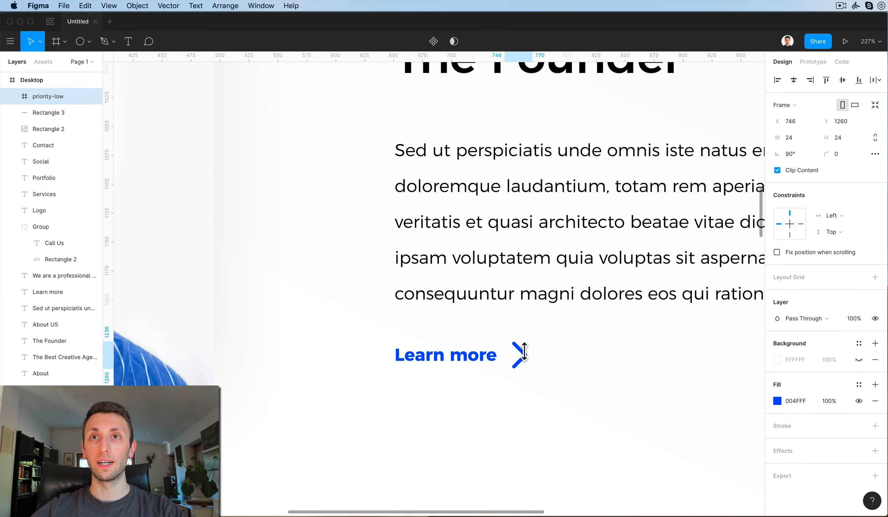
scroll(524, 354, down, 10)
click(551, 359)
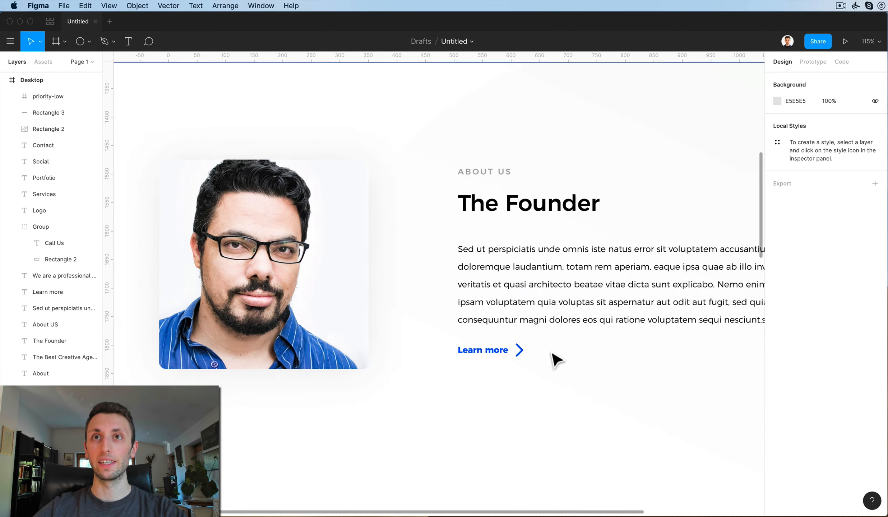
Move the founder's portrait, all About texts and the chevron together 58 px to the right
scroll(552, 353, down, 1)
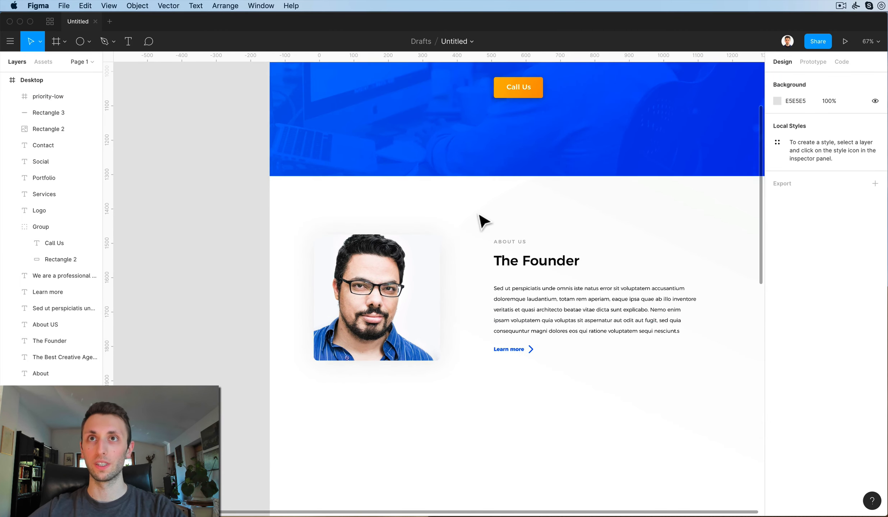
drag(482, 215, 609, 397)
click(610, 397)
scroll(610, 397, down, 4)
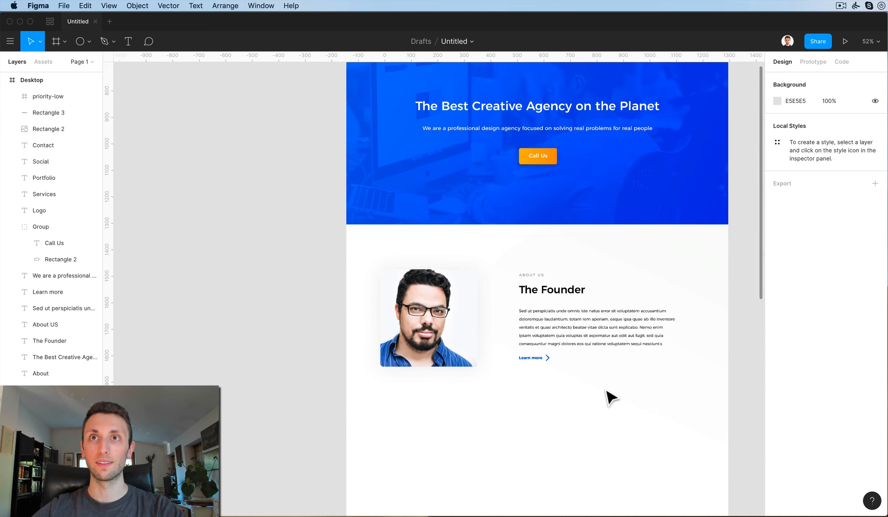
scroll(610, 397, up, 1)
drag(358, 249, 639, 401)
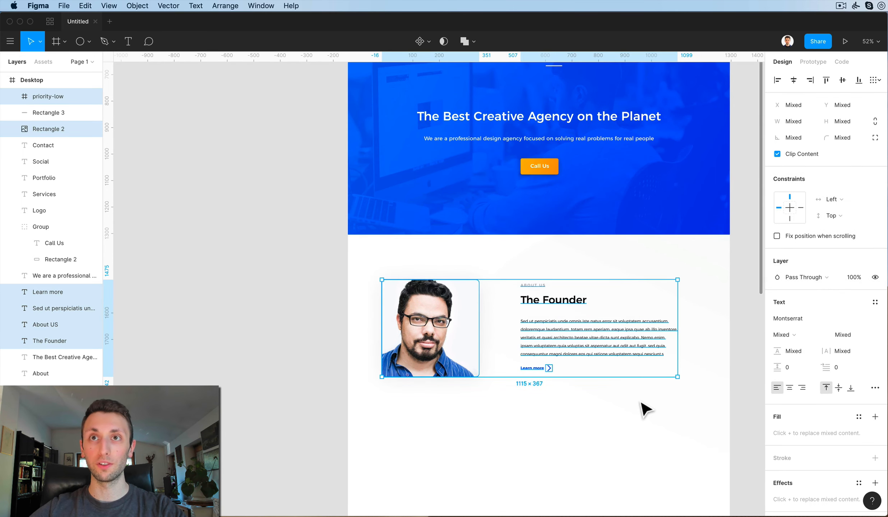
key(shift+Right)
key(shift+Right)
key(shift+Right)
key(shift+Right)
key(shift+Right)
key(shift+Right)
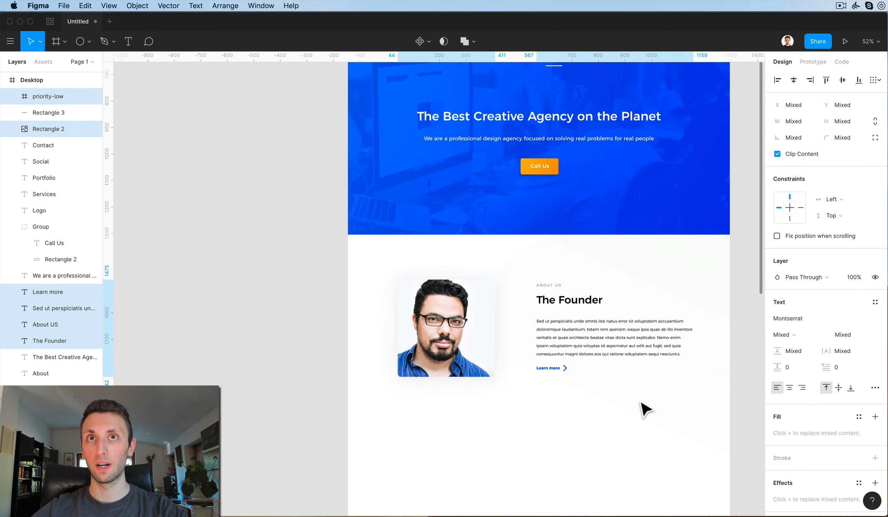
key(Left)
key(Left)
click(652, 390)
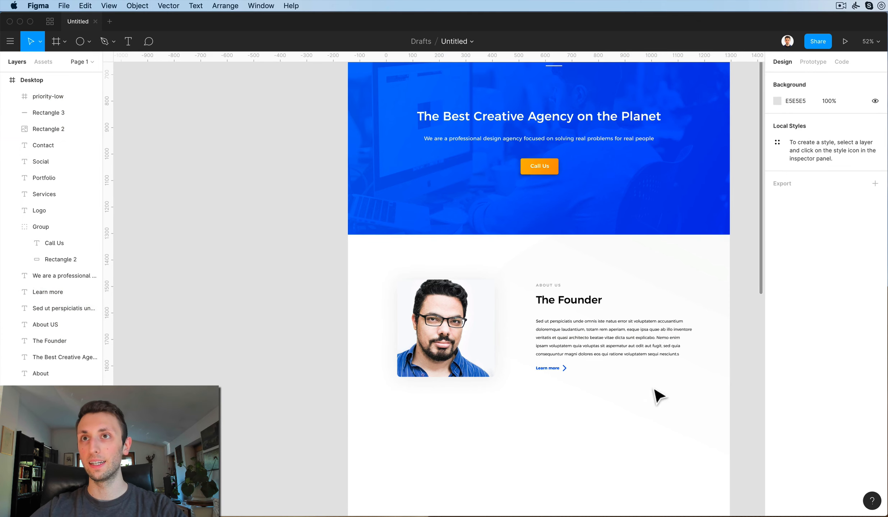
Narrow the Sed ut perspiciatis paragraph's text box to a width of 579
click(664, 349)
drag(698, 339, 697, 340)
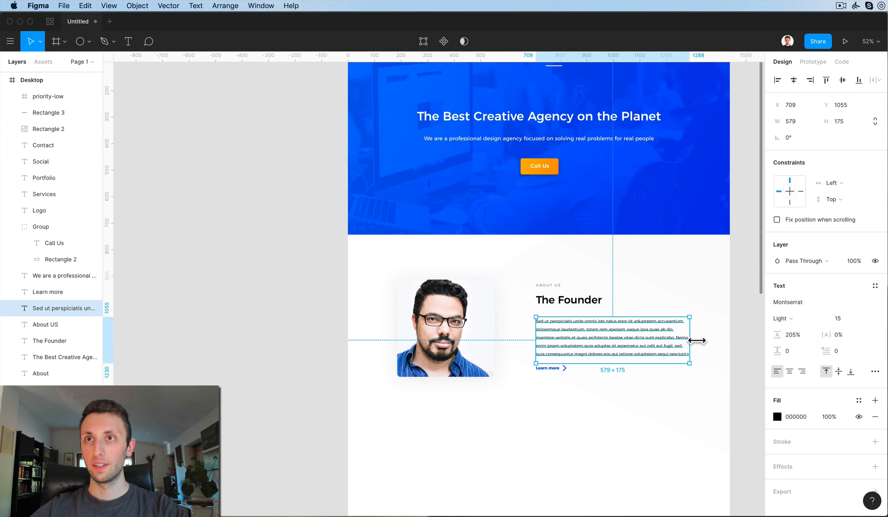
click(657, 426)
Move the About texts and the chevron down 8 px relative to the founder's portrait
drag(520, 265, 656, 413)
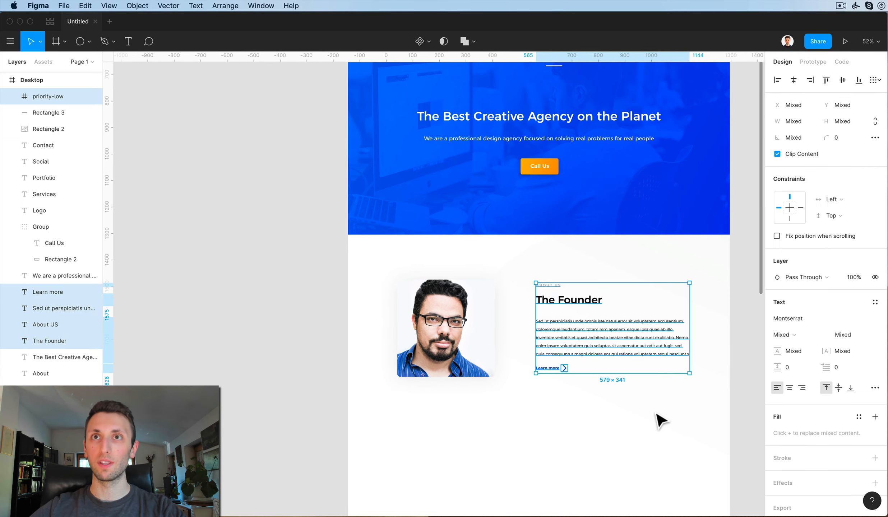
key(shift+Down)
key(Up)
key(Up)
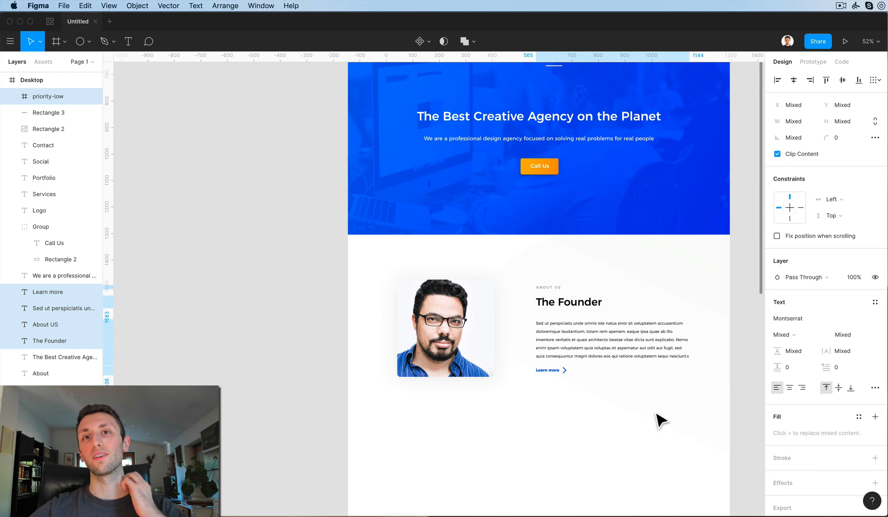
click(660, 420)
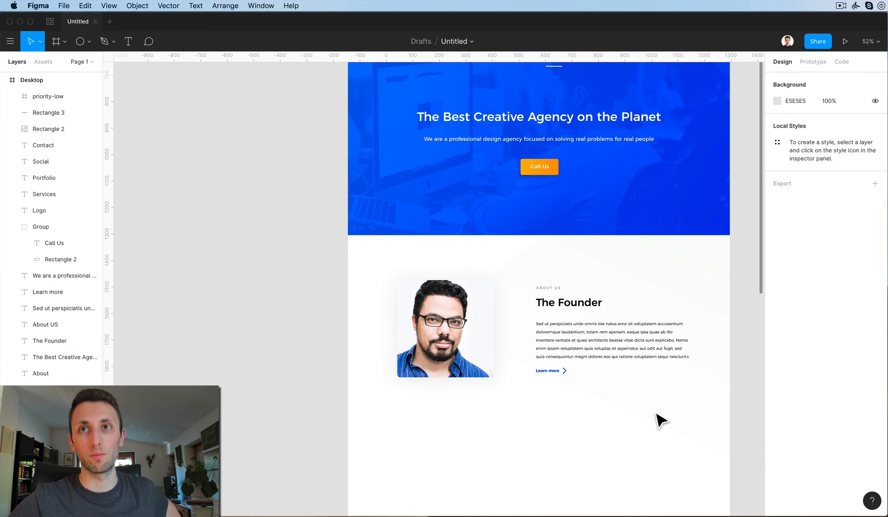
Lighten the canvas background color around the Desktop frame to F4F4F4
scroll(661, 420, up, 4)
scroll(661, 421, left, 4)
scroll(655, 413, down, 1)
scroll(655, 413, right, 1)
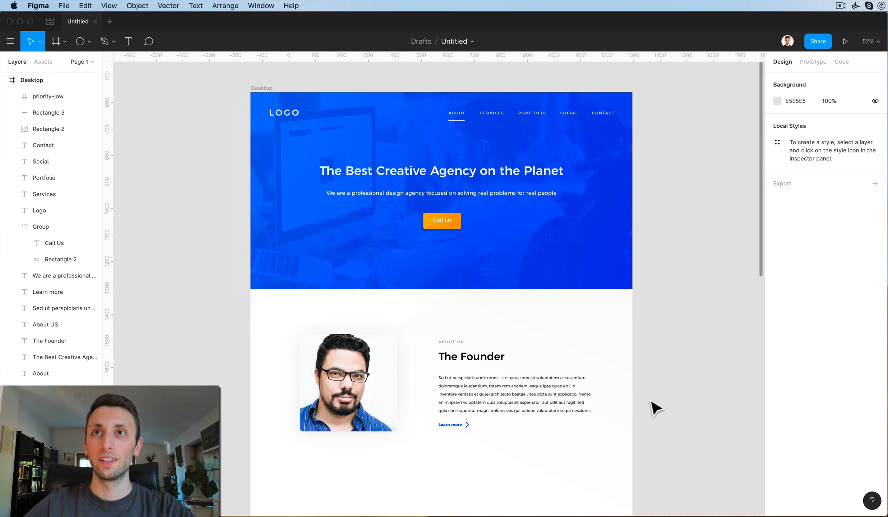
click(775, 100)
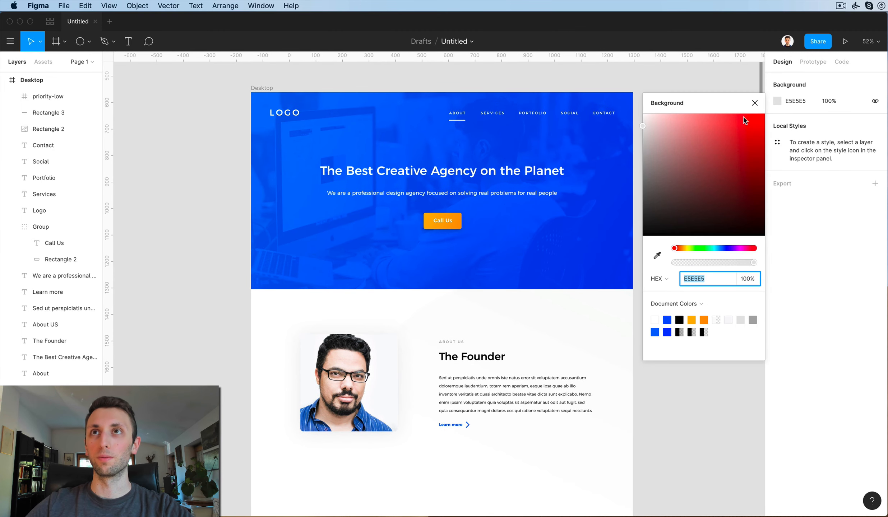
mouse_move(645, 128)
mouse_down()
mouse_move(649, 119)
mouse_move(639, 125)
mouse_up()
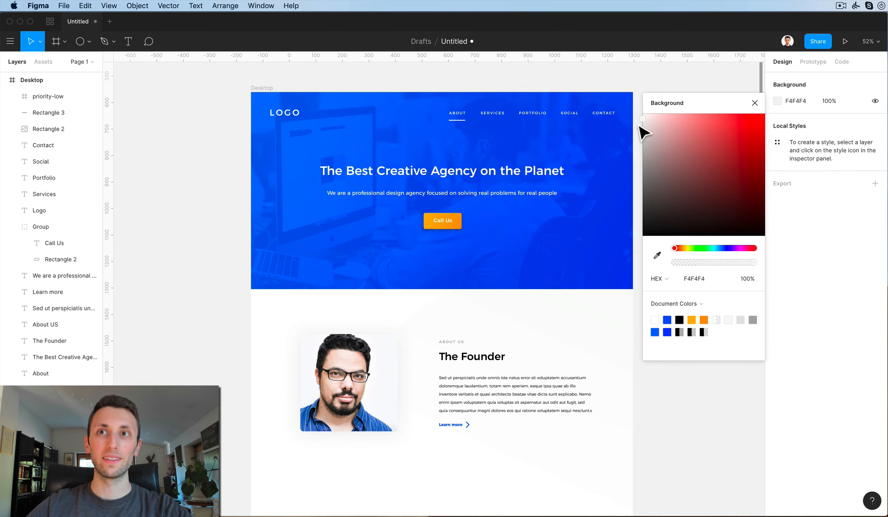
scroll(547, 468, left, 2)
scroll(547, 468, down, 1)
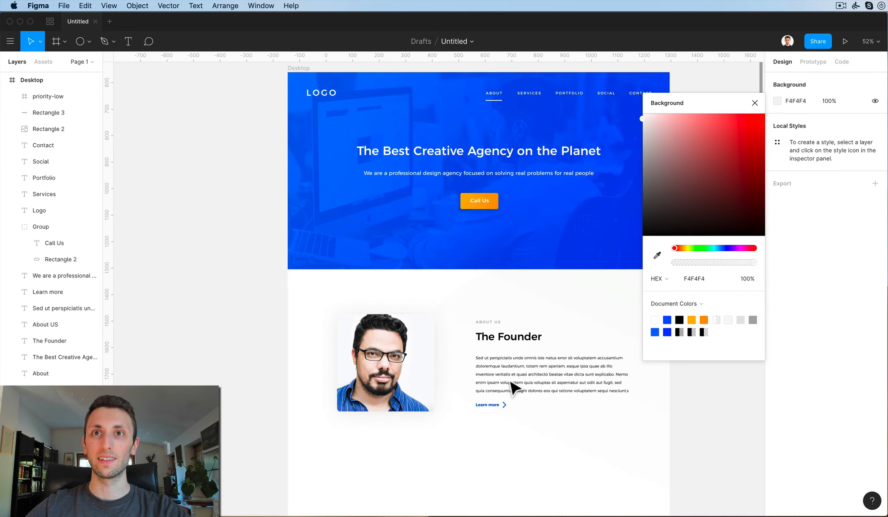
key(Escape)
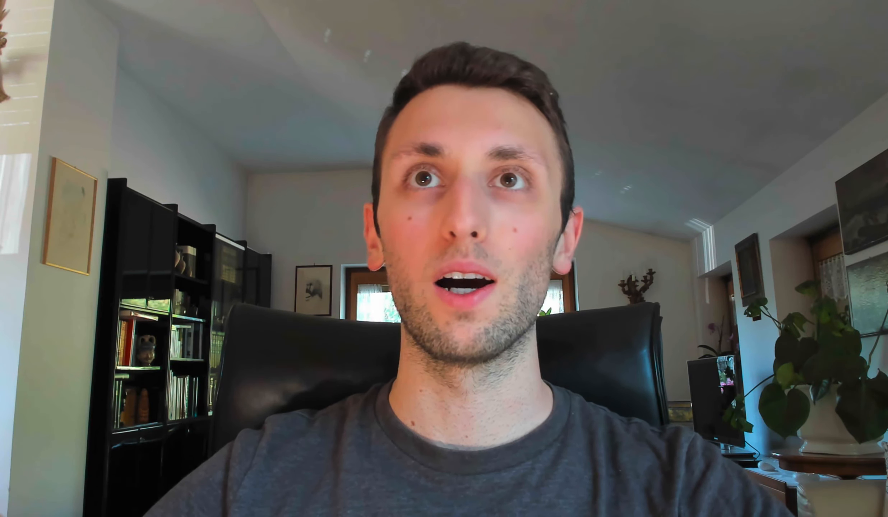